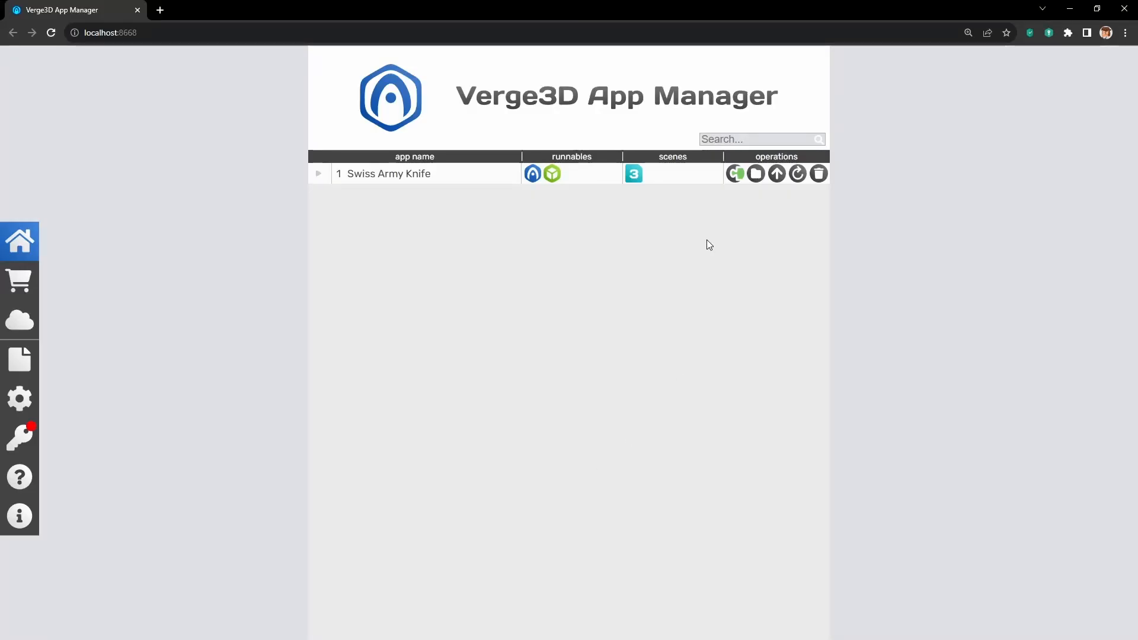
Step: Open the Swiss Army Knife app in the Puzzles editor and add a standalone "print performance info" puzzle below the plastic_button group
{"action": "left_click", "coordinate": [734, 174]}
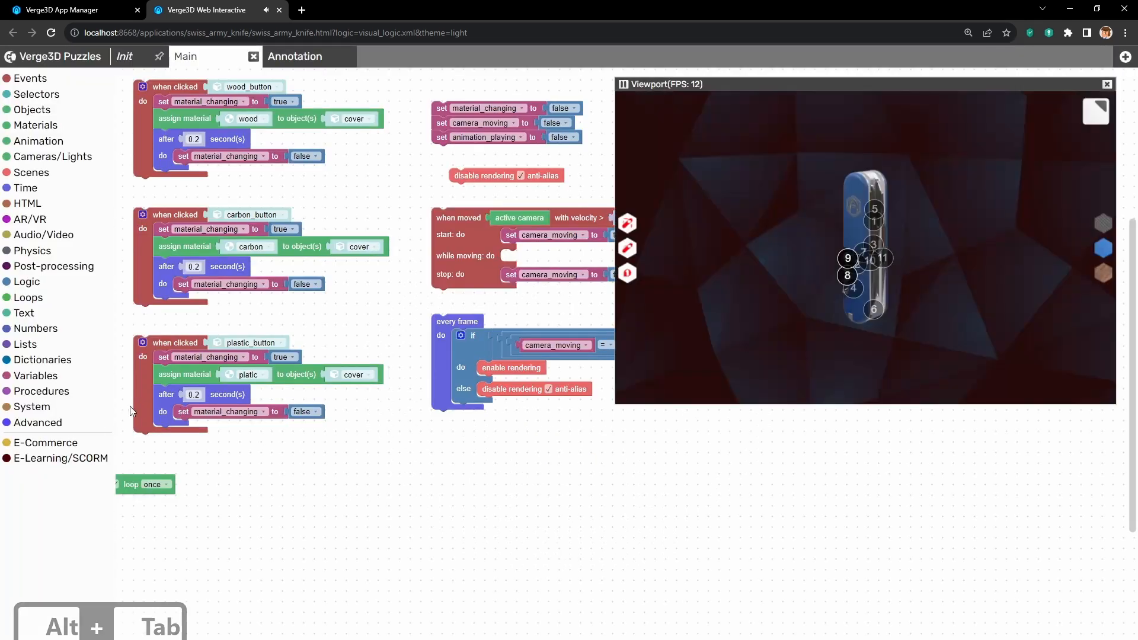
{"action": "left_click", "coordinate": [59, 406]}
{"action": "left_click", "coordinate": [147, 109]}
{"action": "left_click_drag", "start_coordinate": [147, 109], "coordinate": [268, 481]}
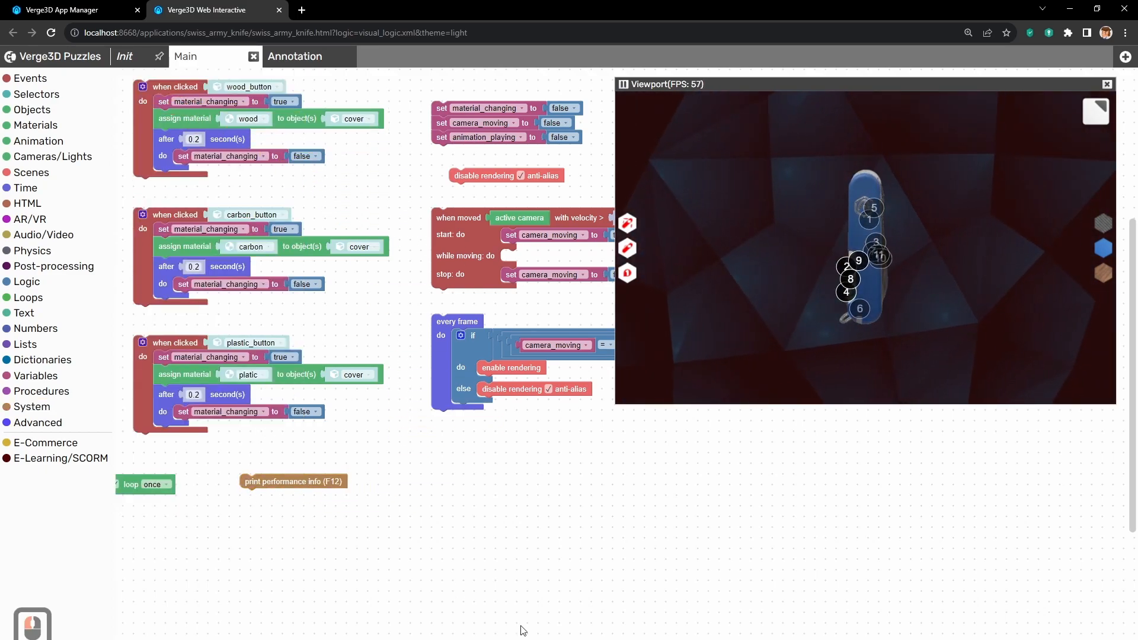
Step: Run the Swiss Army Knife app from the App Manager and open the browser's developer console for it
{"action": "left_click", "coordinate": [65, 10]}
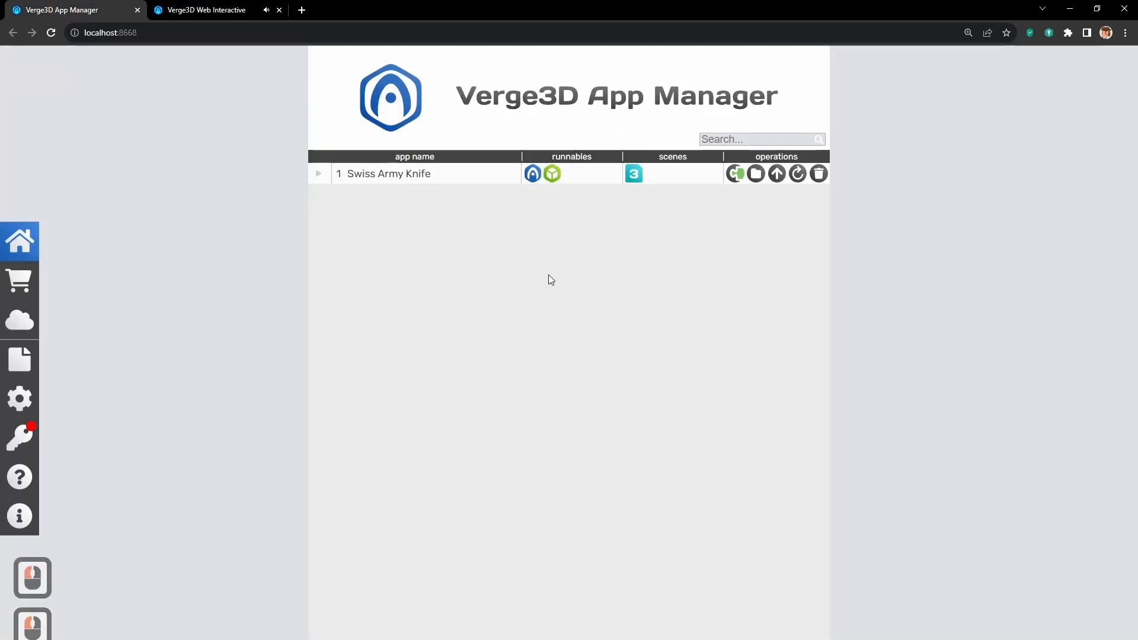
{"action": "left_click", "coordinate": [533, 174]}
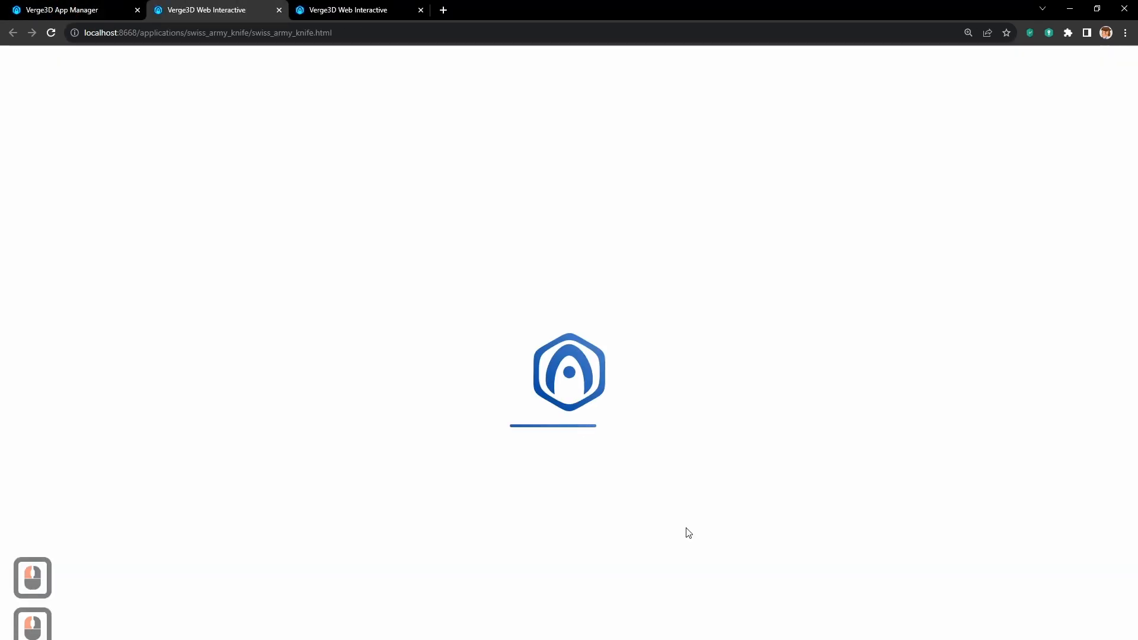
{"action": "key", "text": "F12"}
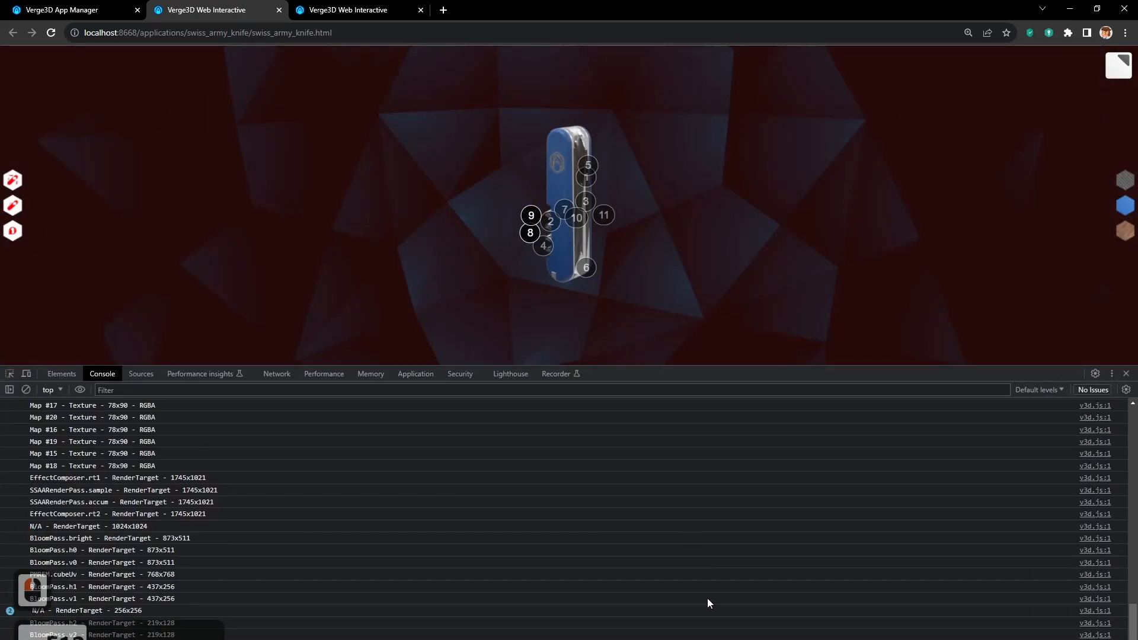
Step: Examine the printed performance profile, including render calls, triangles rendered, materials and shaders, and textures and render buffers
{"action": "scroll", "coordinate": [707, 598], "scroll_direction": "up", "scroll_amount": 12}
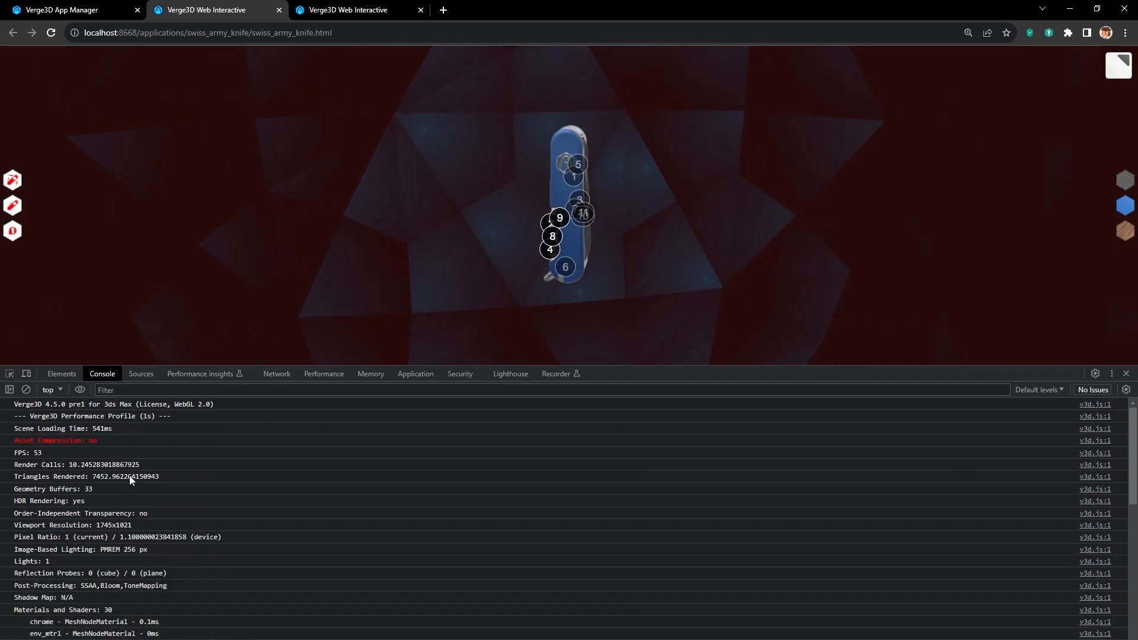
{"action": "double_click", "coordinate": [69, 463]}
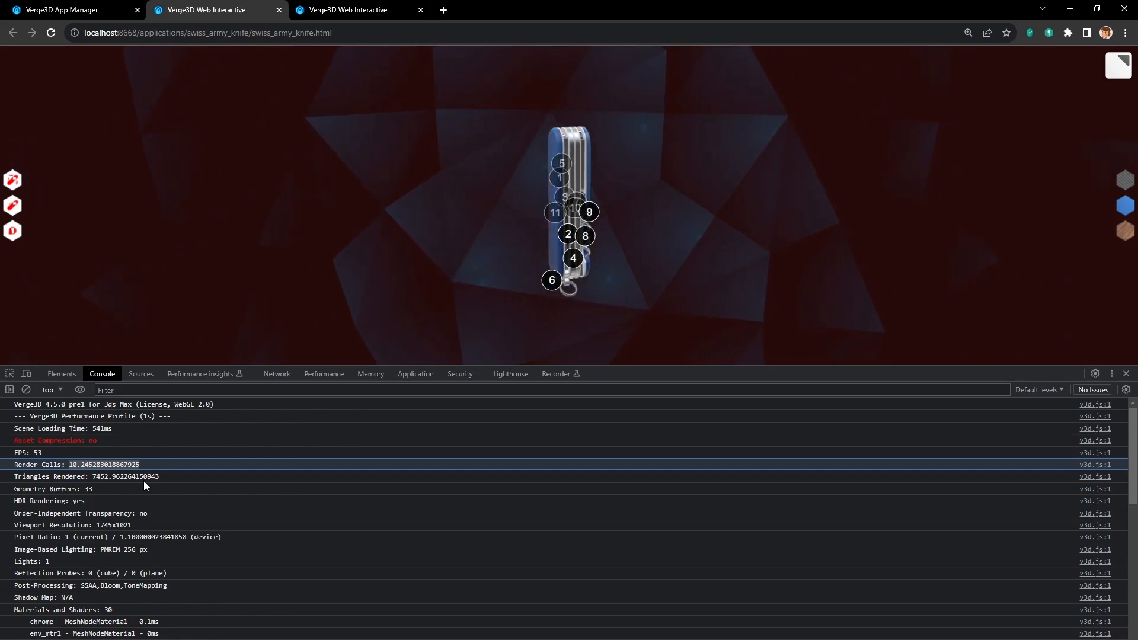
{"action": "double_click", "coordinate": [97, 478]}
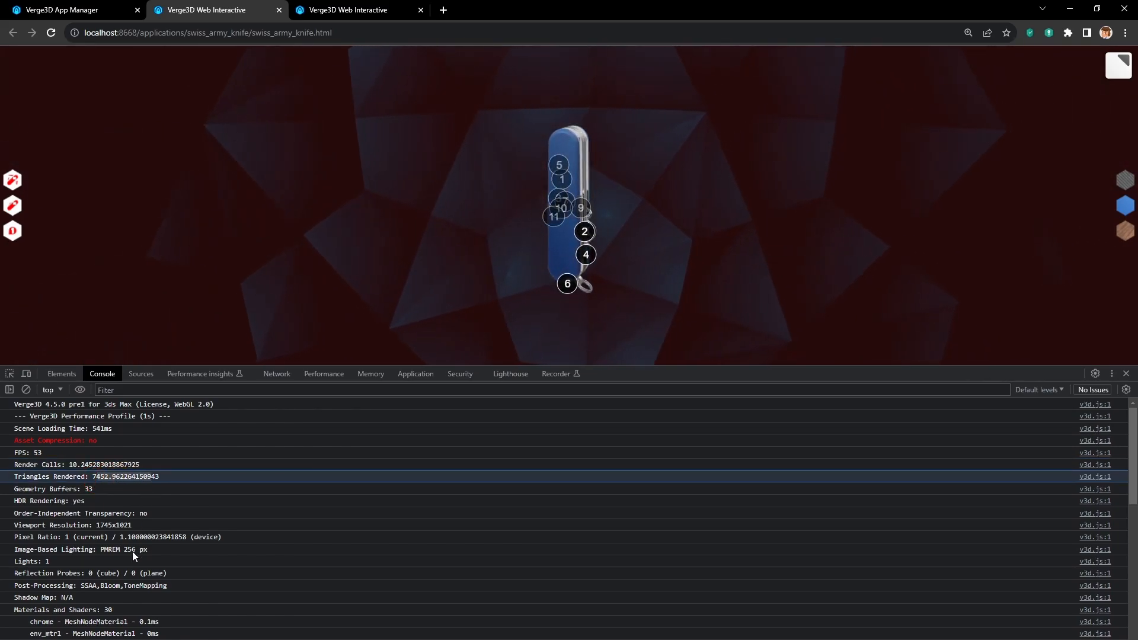
{"action": "scroll", "coordinate": [132, 554], "scroll_direction": "down", "scroll_amount": 4}
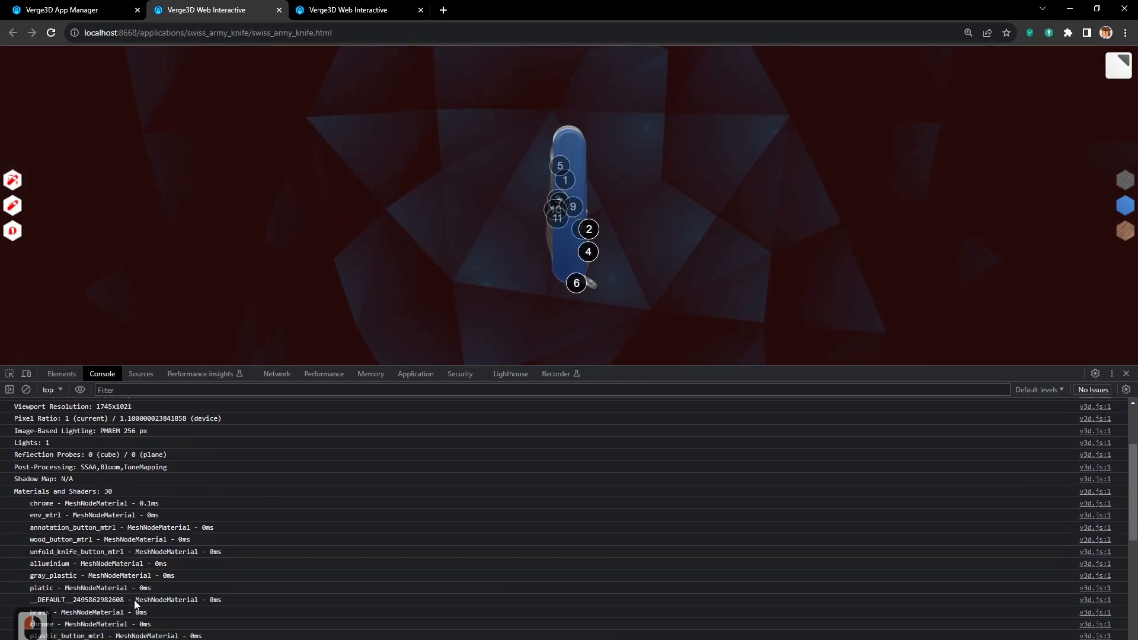
{"action": "scroll", "coordinate": [166, 602], "scroll_direction": "down", "scroll_amount": 2}
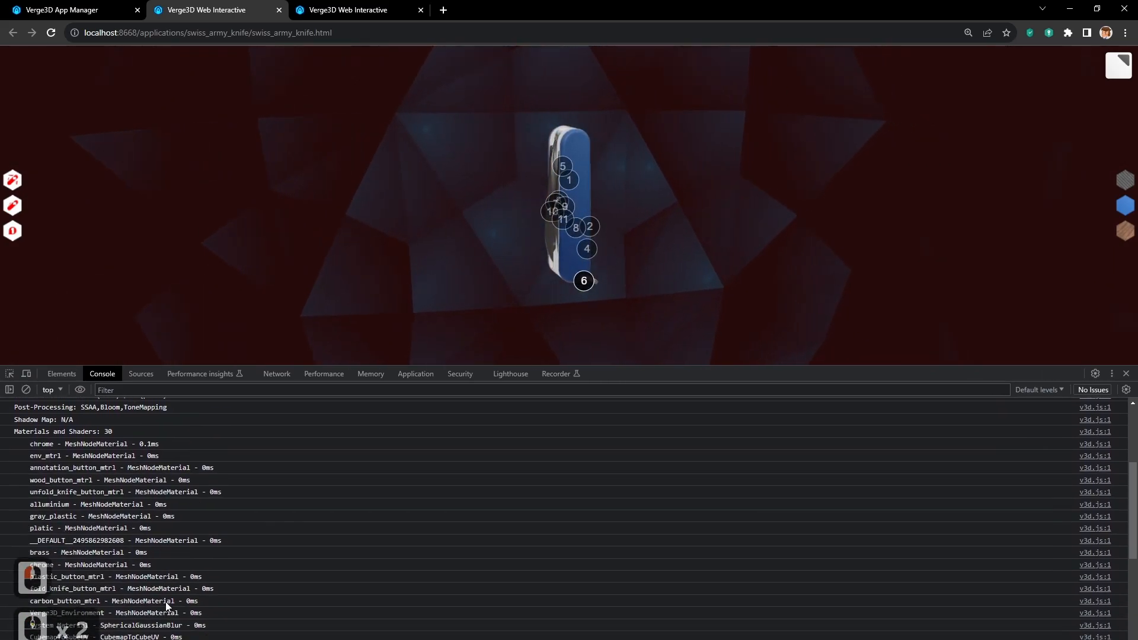
{"action": "scroll", "coordinate": [166, 603], "scroll_direction": "down", "scroll_amount": 7}
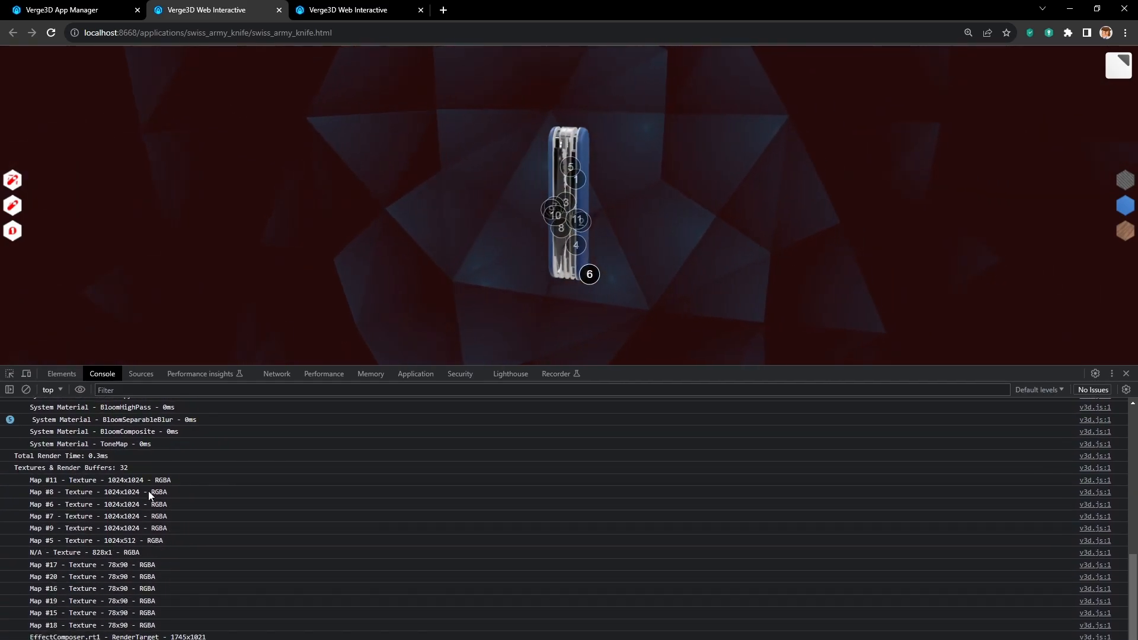
{"action": "scroll", "coordinate": [112, 564], "scroll_direction": "down", "scroll_amount": 6}
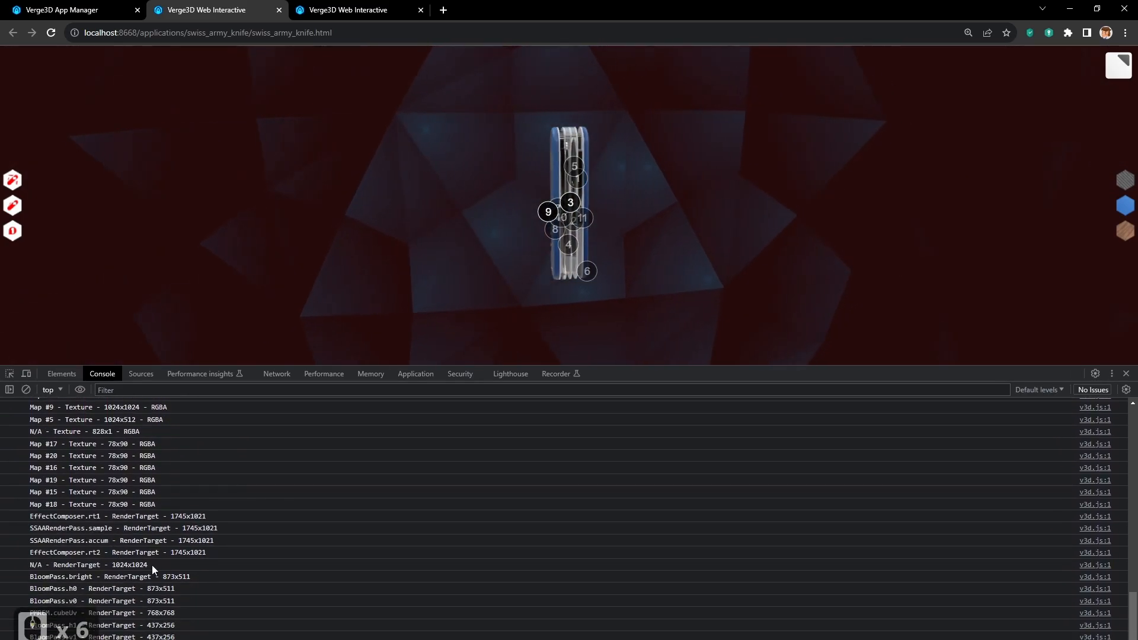
{"action": "scroll", "coordinate": [173, 571], "scroll_direction": "up", "scroll_amount": 4}
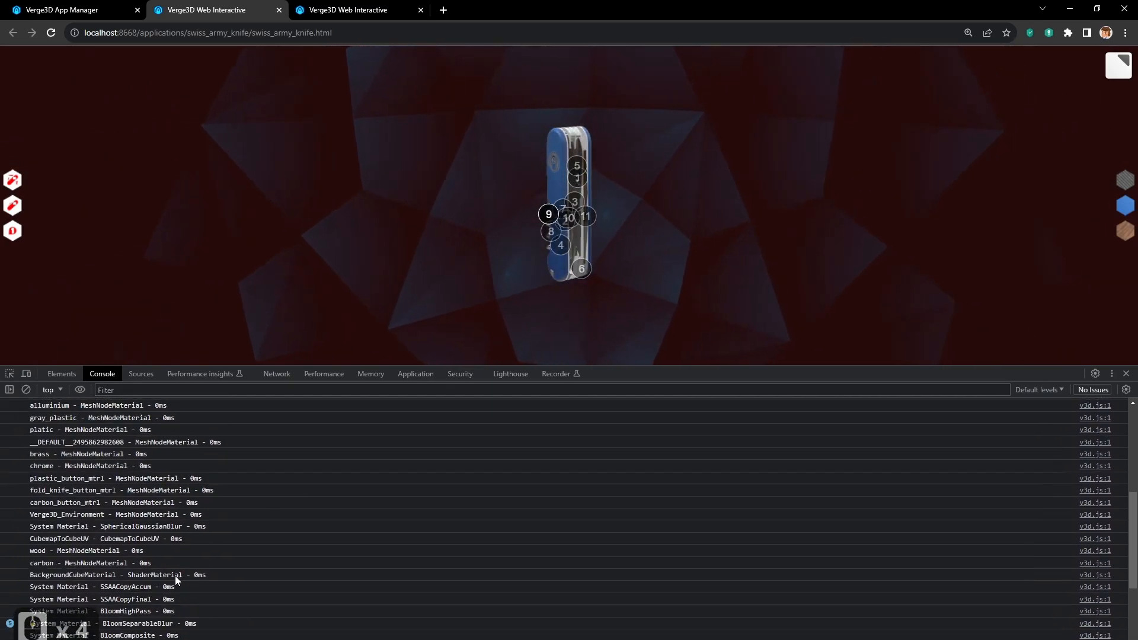
{"action": "scroll", "coordinate": [175, 575], "scroll_direction": "up", "scroll_amount": 4}
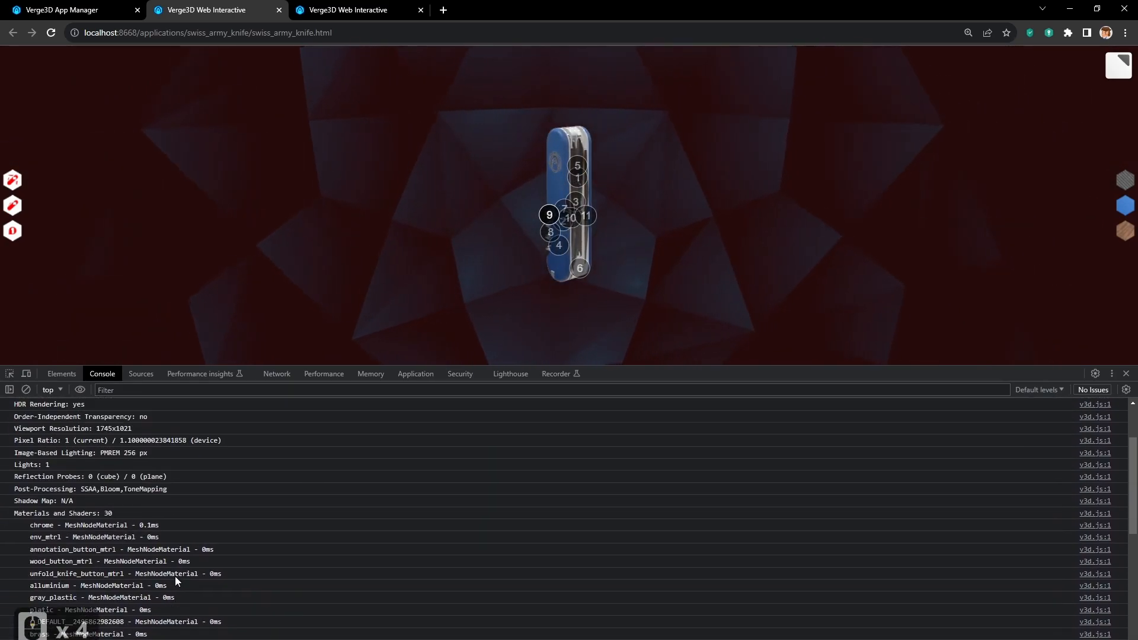
Step: Close the developer console and open the Swiss Army Knife app's folder from the App Manager
{"action": "left_click", "coordinate": [1126, 374]}
{"action": "key", "text": "ctrl+Page_Up"}
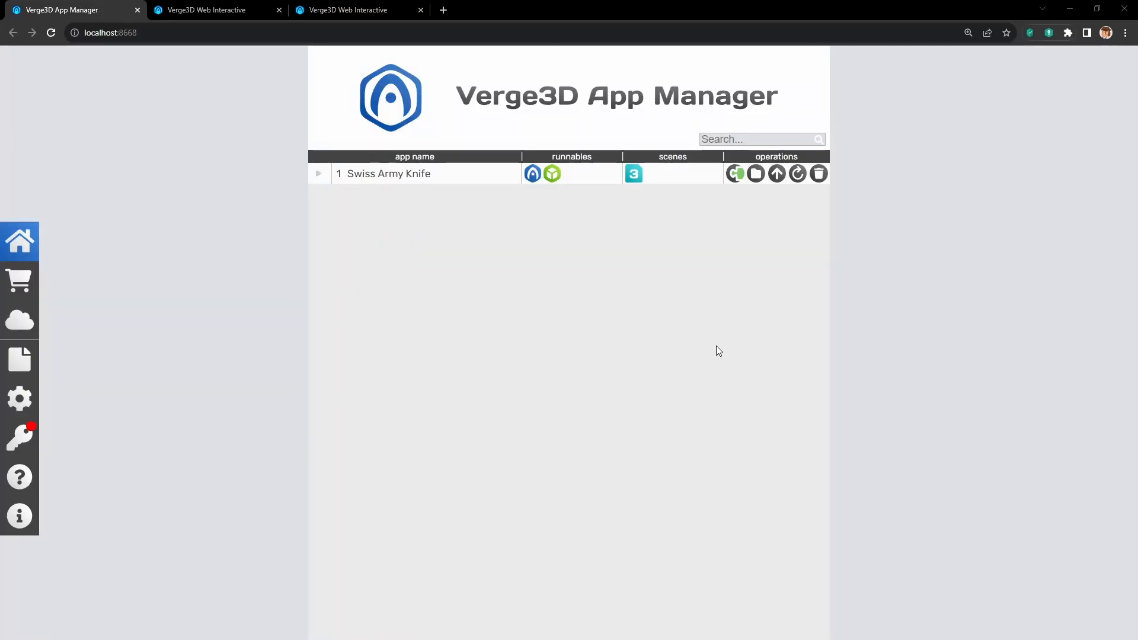
{"action": "left_click", "coordinate": [756, 178]}
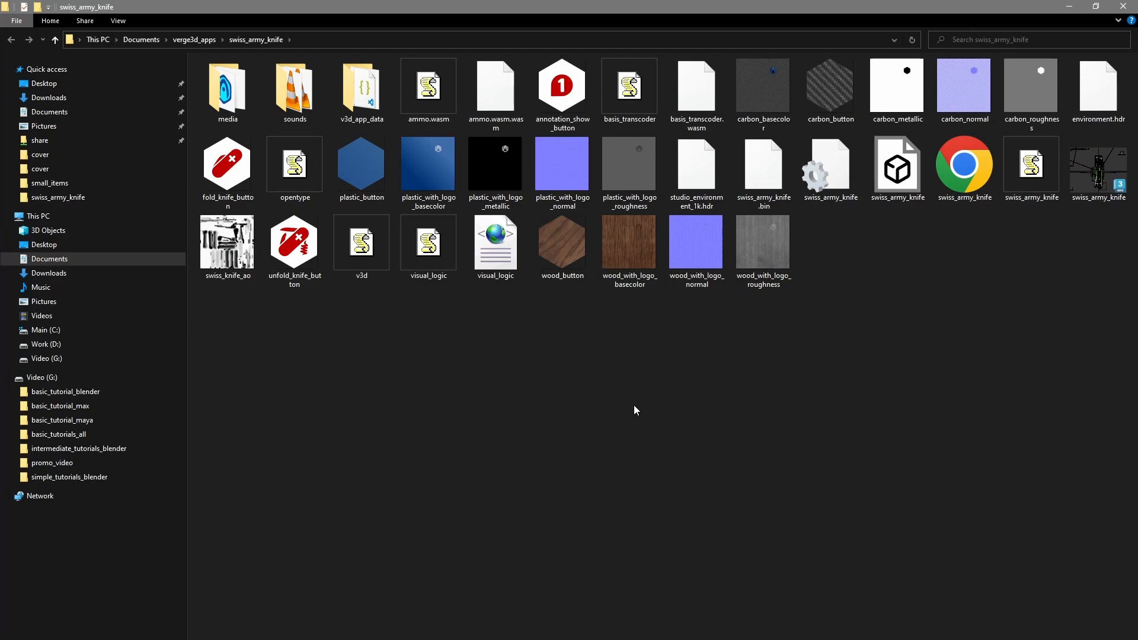
Step: Review the plastic, wood and carbon texture sets in the swiss_army_knife folder by selecting each group in turn
{"action": "left_click", "coordinate": [454, 179]}
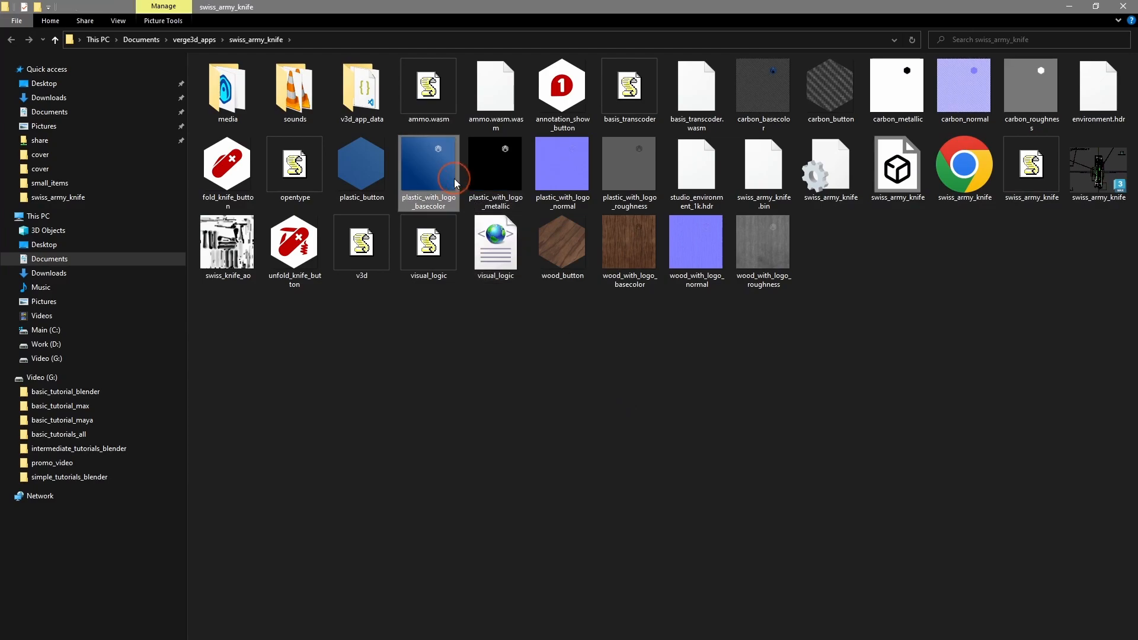
{"action": "left_click", "coordinate": [603, 177], "text": "shift"}
{"action": "left_click", "coordinate": [617, 260]}
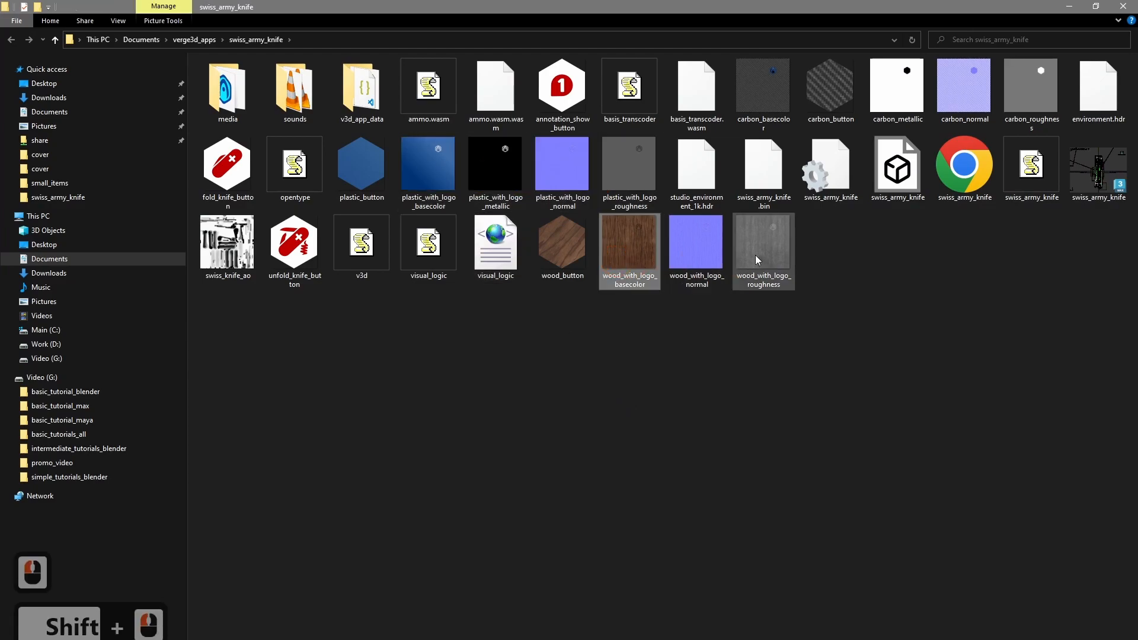
{"action": "left_click", "coordinate": [755, 255], "text": "shift"}
{"action": "left_click", "coordinate": [897, 89]}
{"action": "left_click", "coordinate": [1018, 94], "text": "shift"}
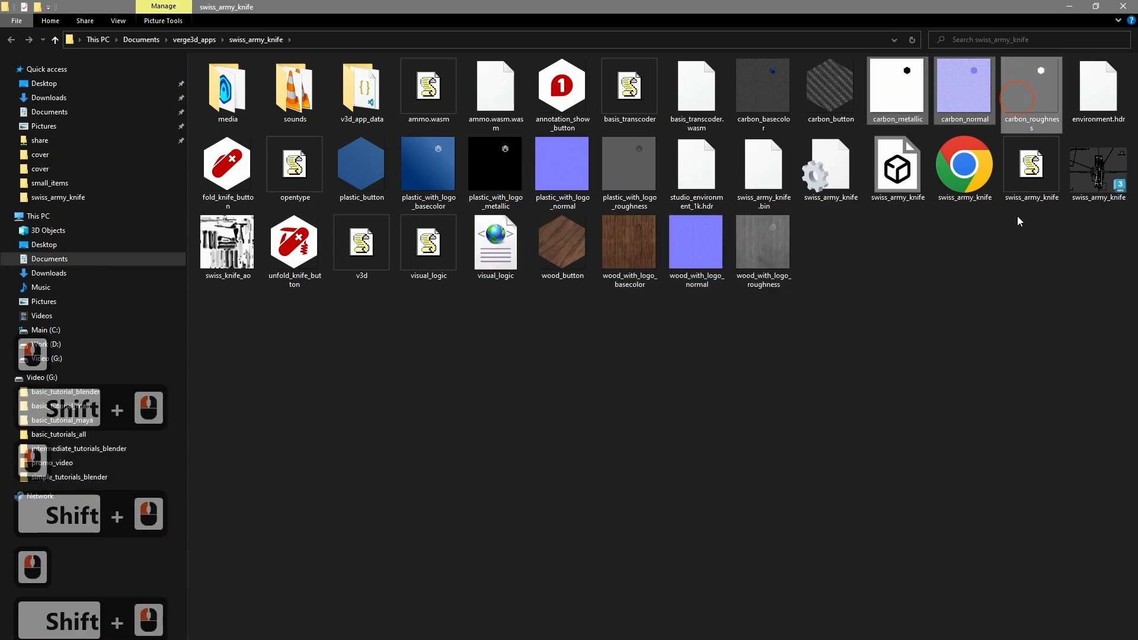
{"action": "left_click", "coordinate": [991, 386]}
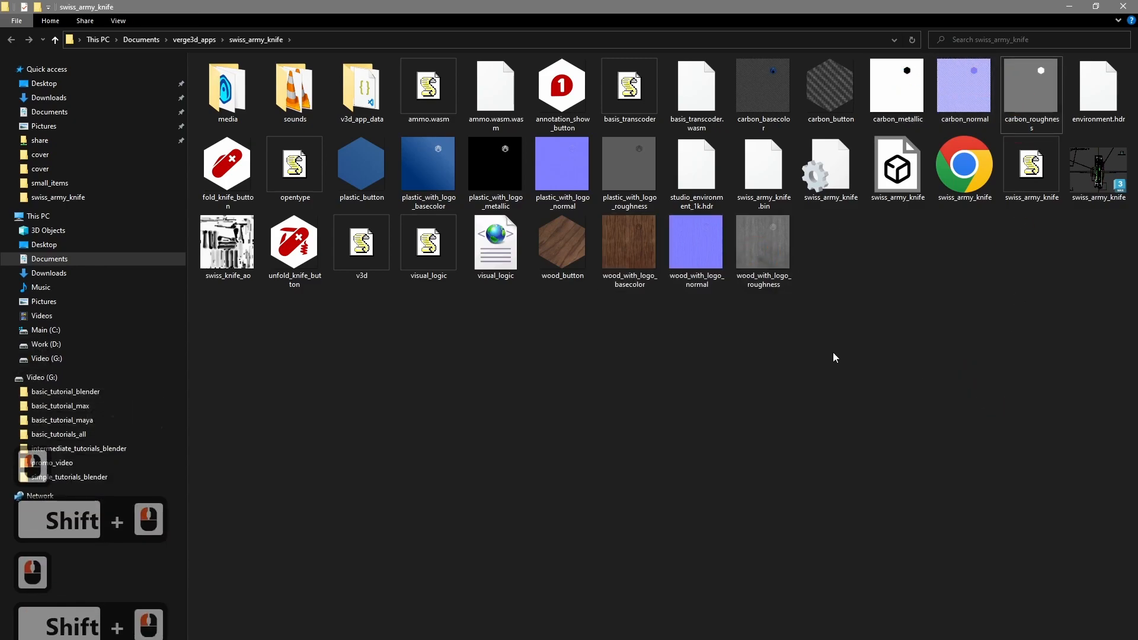
Step: Arrange the swiss_army_knife folder side by side with GIMP and open the plastic_with_logo_basecolor texture in GIMP
{"action": "left_click_drag", "start_coordinate": [823, 10], "coordinate": [1137, 123]}
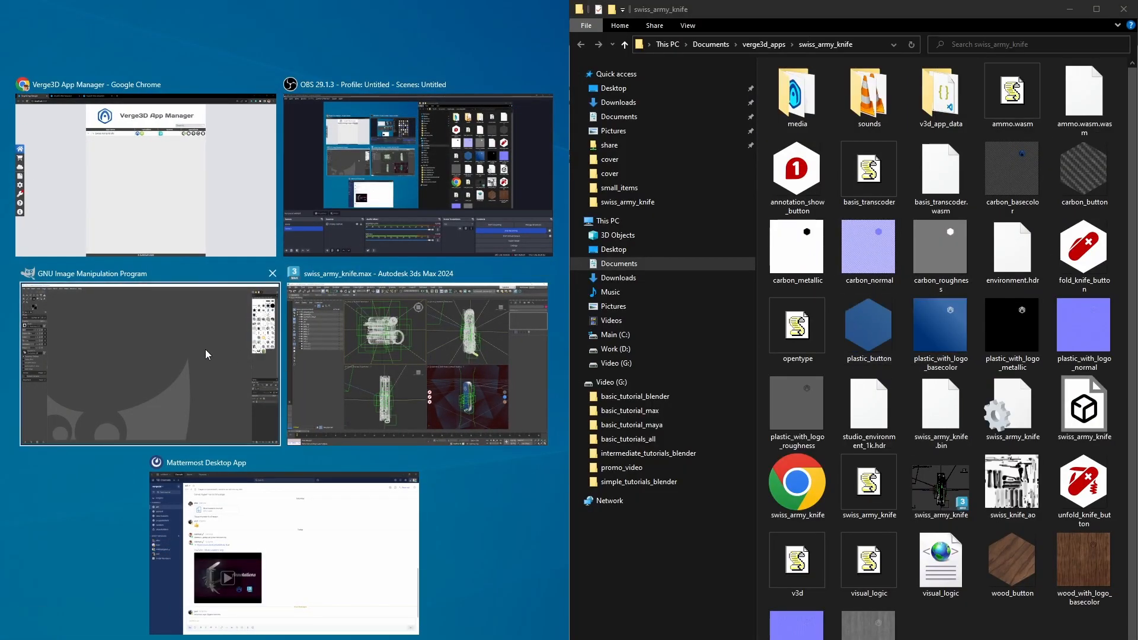
{"action": "left_click", "coordinate": [207, 354]}
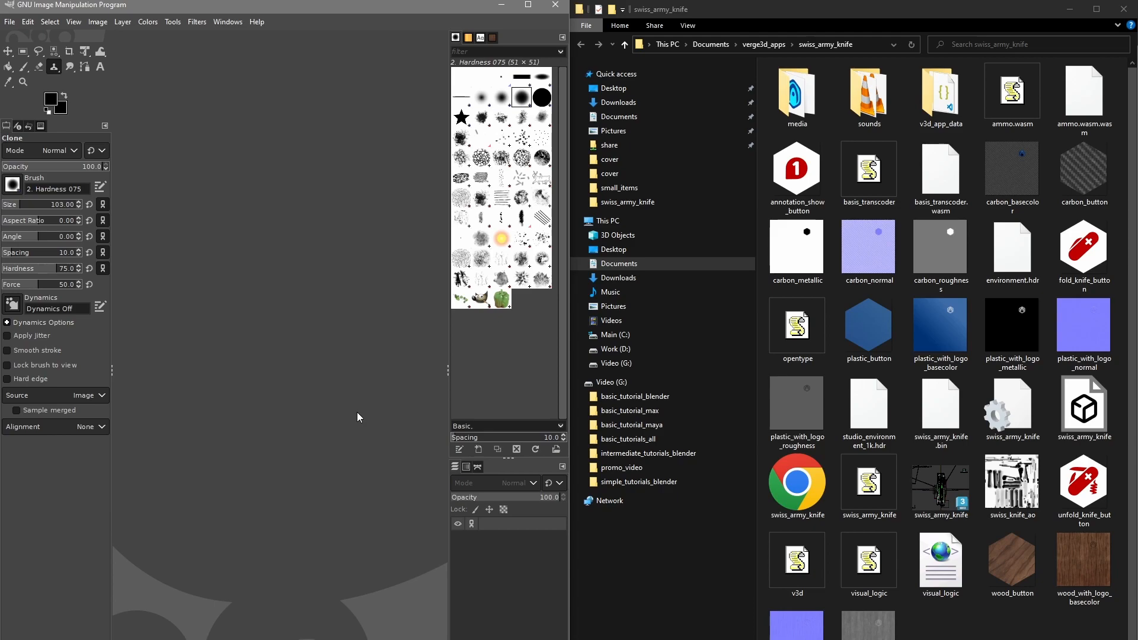
{"action": "left_click", "coordinate": [935, 344]}
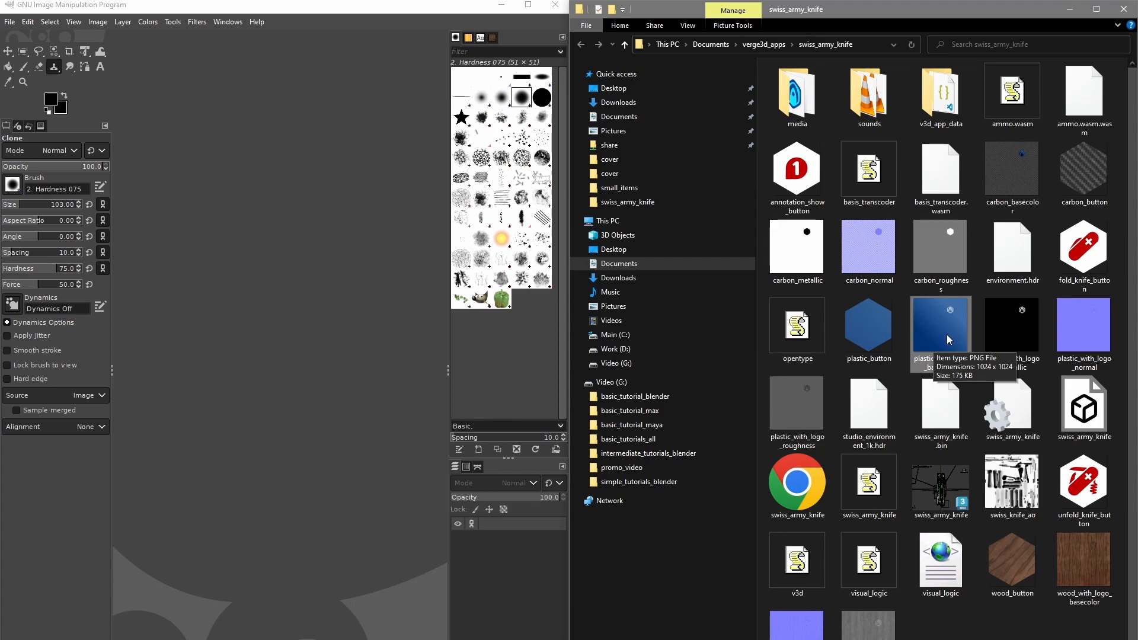
{"action": "left_click_drag", "start_coordinate": [948, 331], "coordinate": [380, 330]}
Step: Export the base color texture as plastic_with_logo_basecolor.jpg in the swiss_army_knife folder and close the image
{"action": "left_click", "coordinate": [9, 22]}
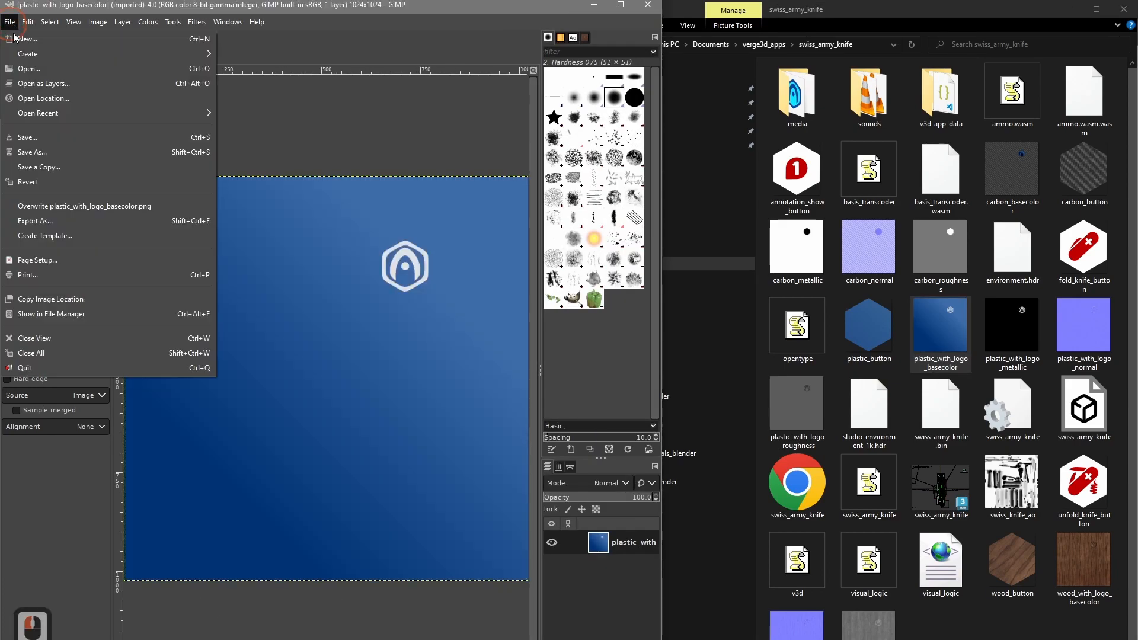
{"action": "left_click", "coordinate": [68, 221]}
{"action": "double_click", "coordinate": [486, 168]}
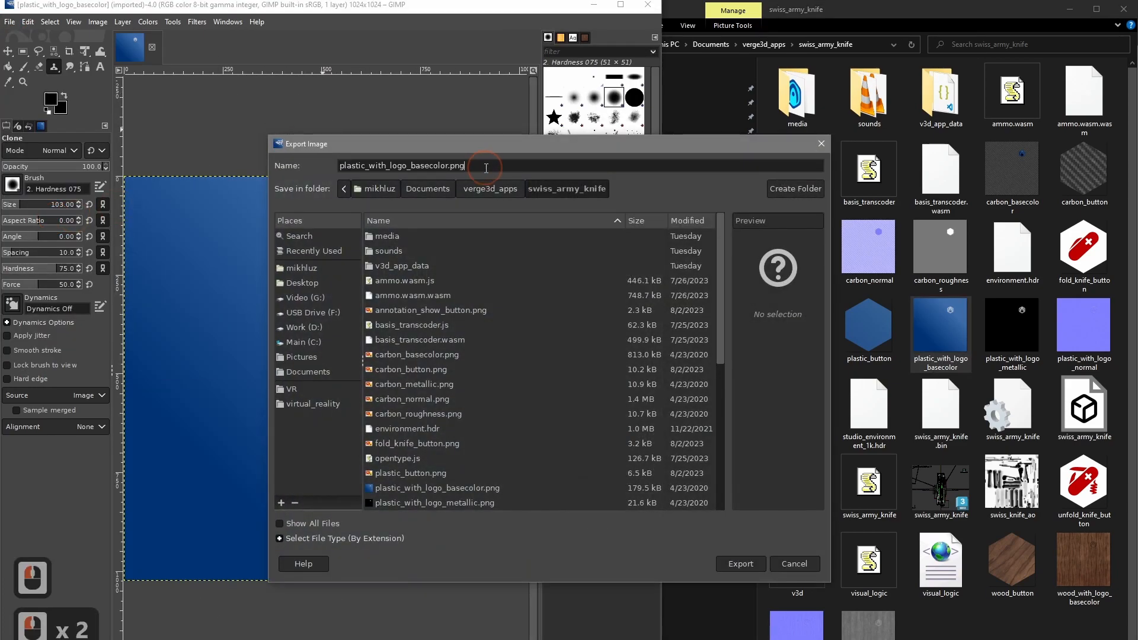
{"action": "left_click", "coordinate": [486, 168]}
{"action": "key", "text": "BackSpace"}
{"action": "key", "text": "BackSpace"}
{"action": "key", "text": "BackSpace"}
{"action": "type", "text": "jp"}
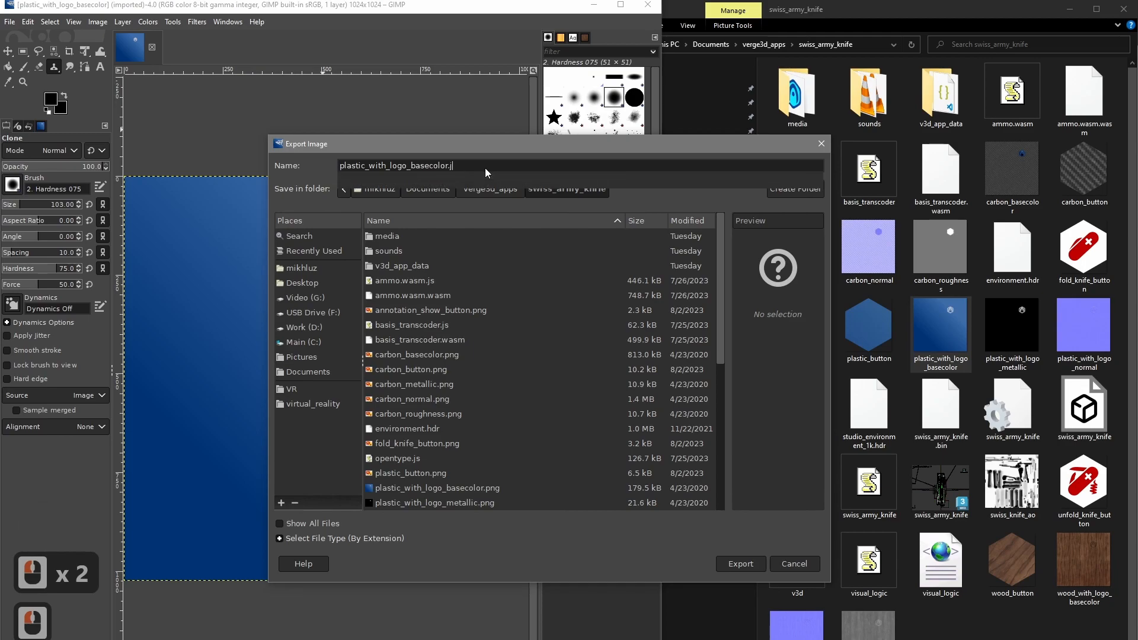
{"action": "left_click", "coordinate": [746, 563]}
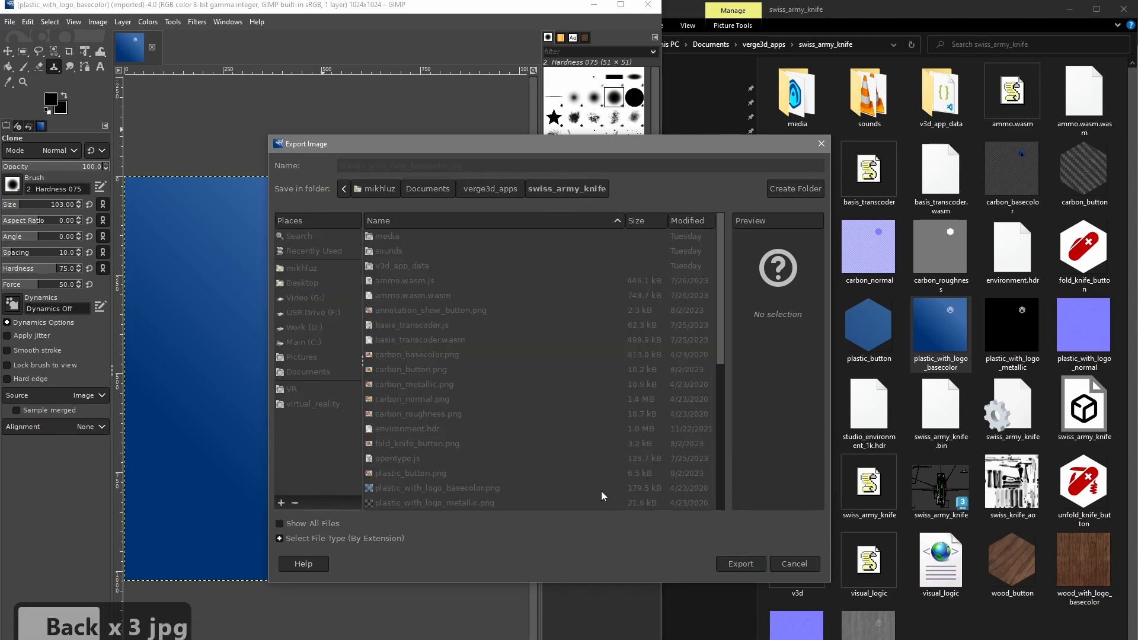
{"action": "left_click", "coordinate": [576, 493]}
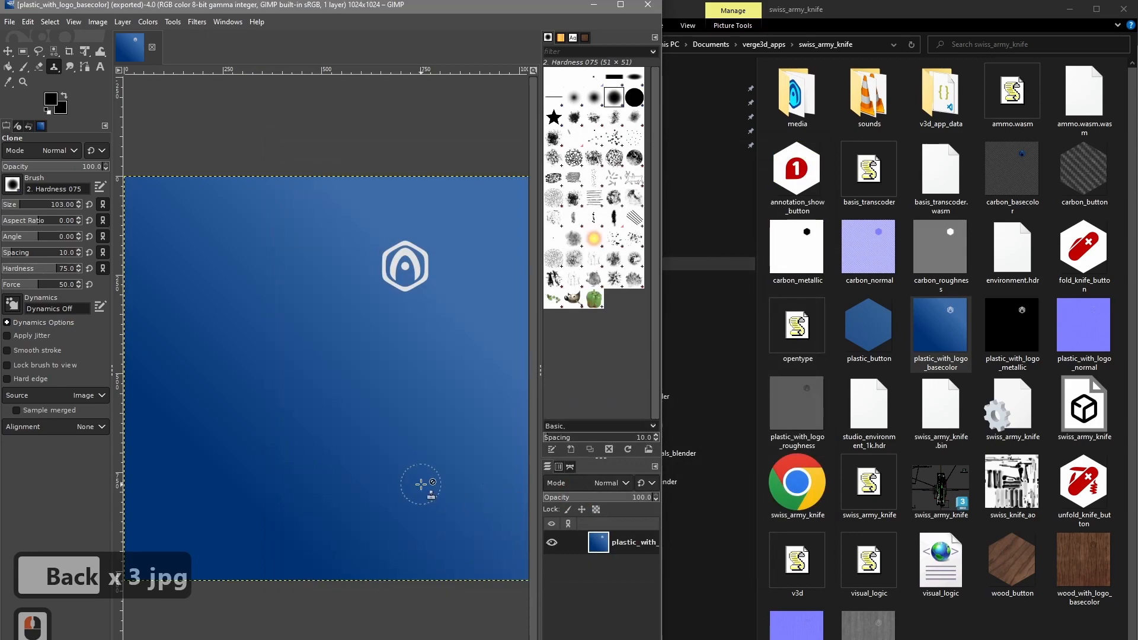
{"action": "key", "text": "ctrl+w"}
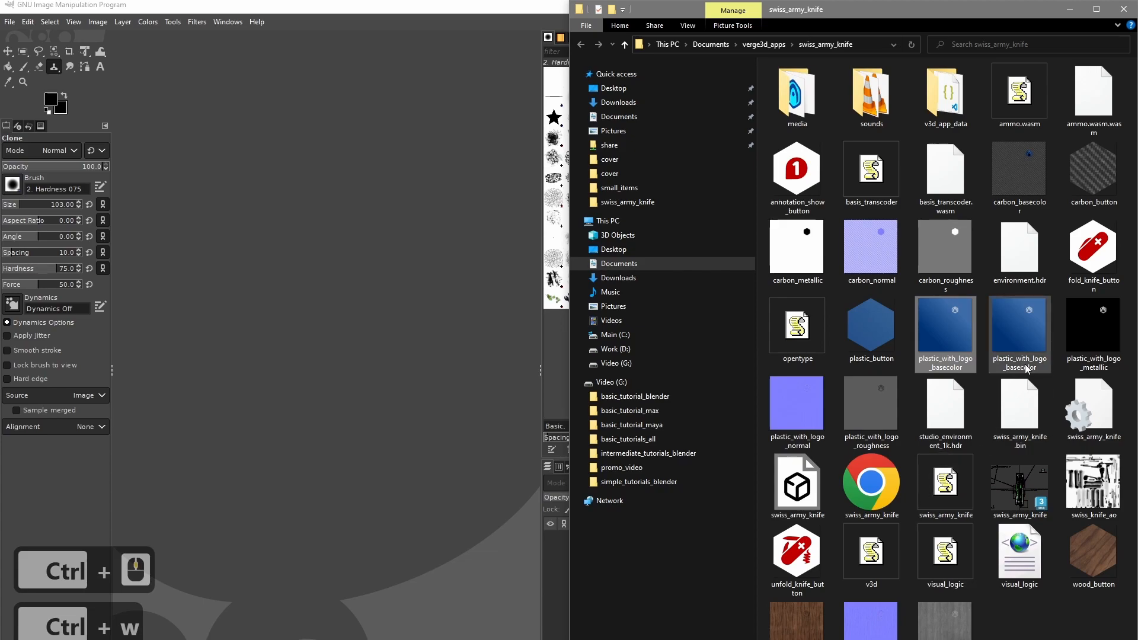
Step: Open the plastic_with_logo_metallic texture in GIMP and add plastic_with_logo_roughness to it as a second layer
{"action": "left_click", "coordinate": [1083, 328]}
{"action": "left_click", "coordinate": [885, 414]}
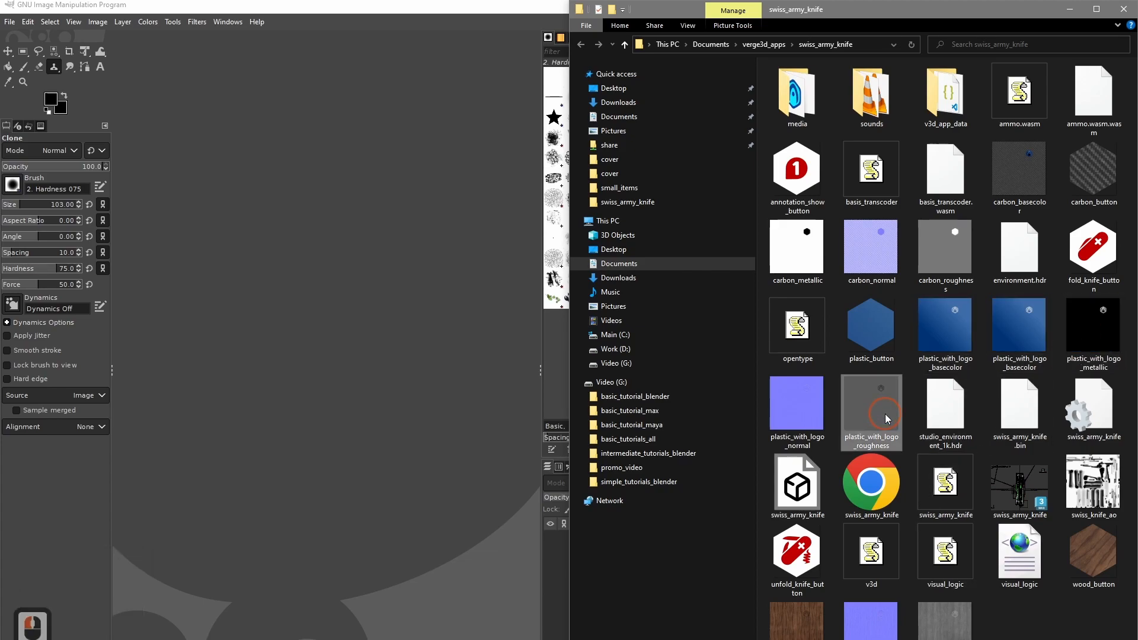
{"action": "left_click", "coordinate": [1091, 359]}
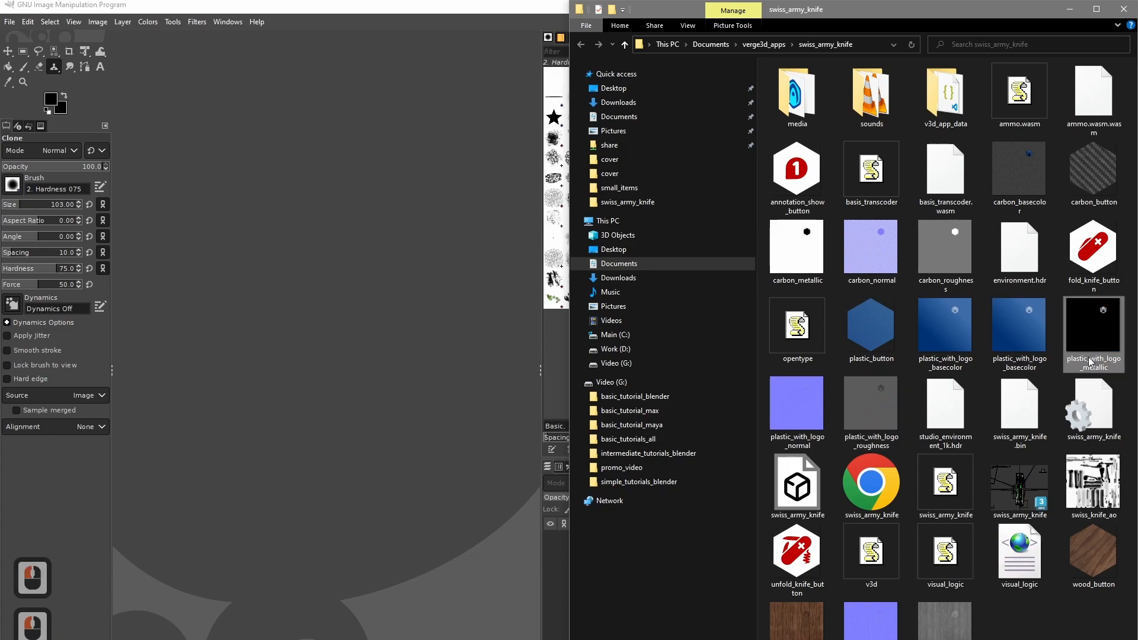
{"action": "left_click", "coordinate": [875, 396]}
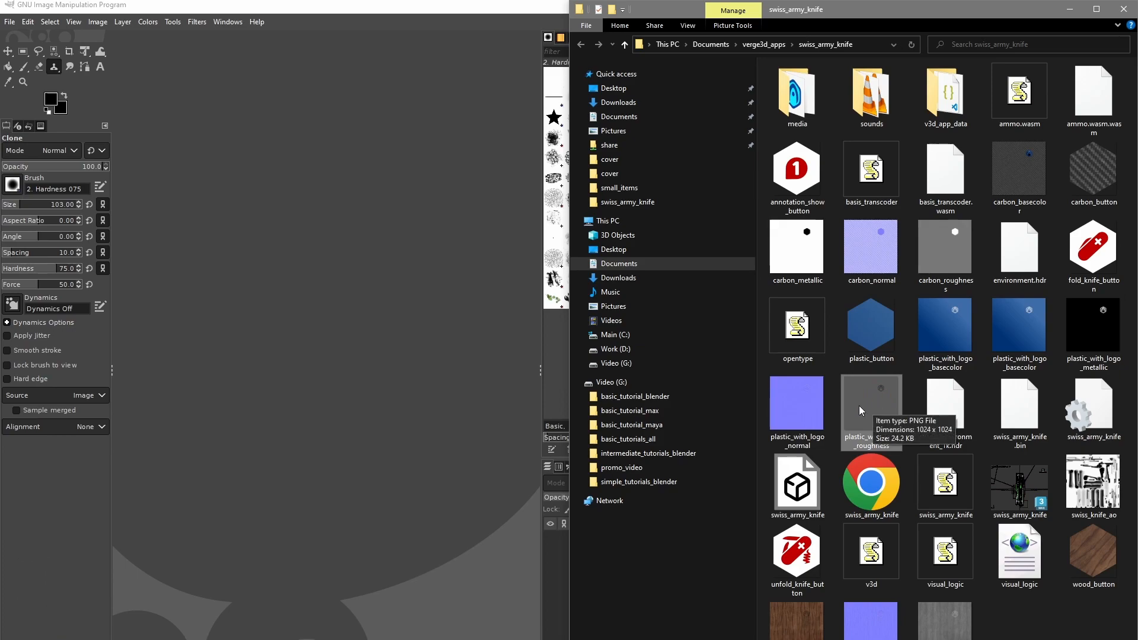
{"action": "left_click_drag", "start_coordinate": [1092, 332], "coordinate": [438, 323]}
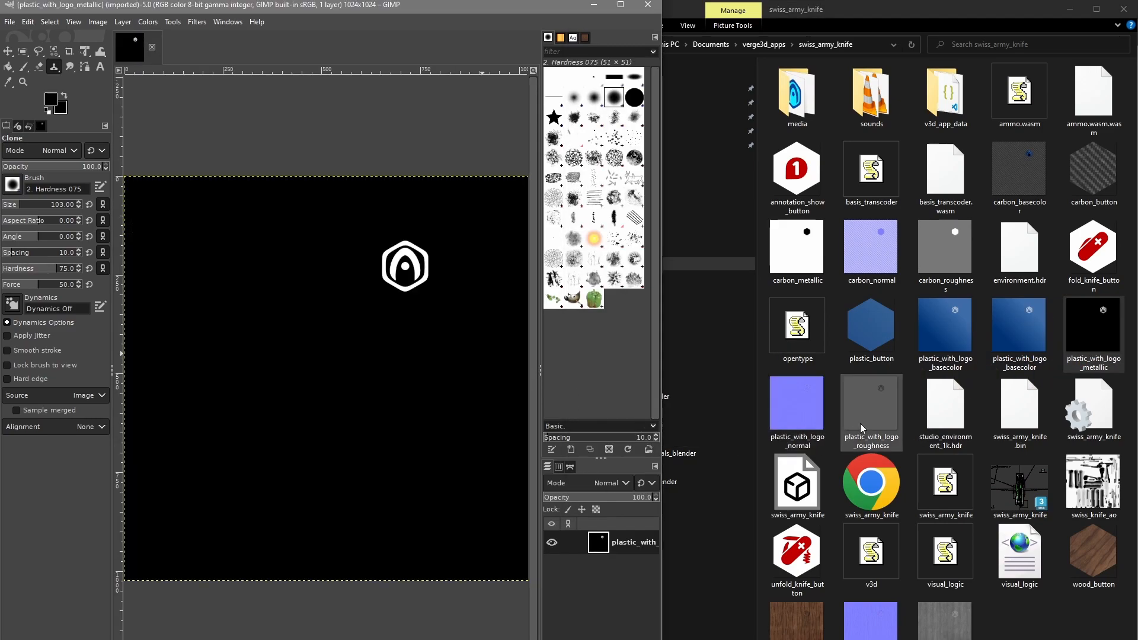
{"action": "left_click", "coordinate": [375, 400]}
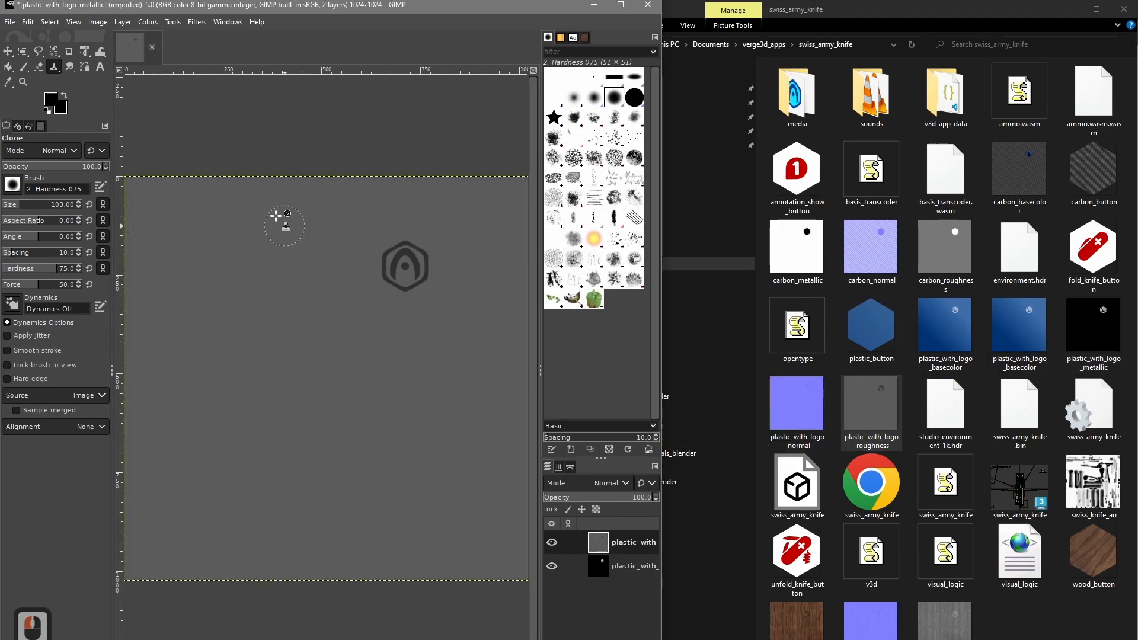
Step: Convert the layered plastic_with_logo_metallic image to Grayscale mode
{"action": "left_click", "coordinate": [93, 22]}
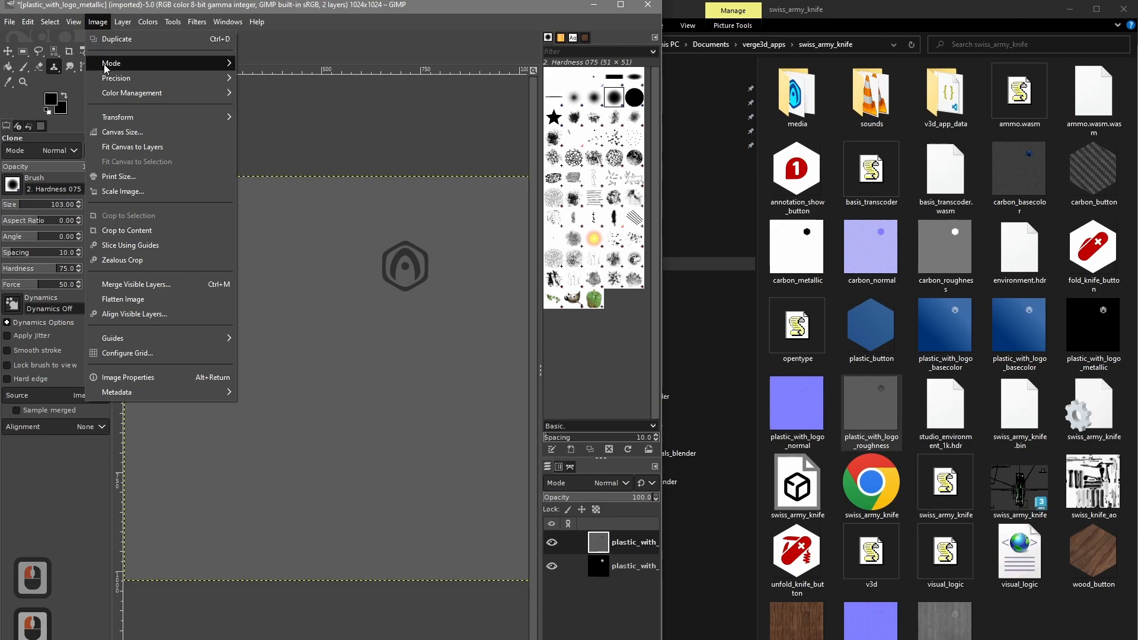
{"action": "mouse_move", "coordinate": [104, 63]}
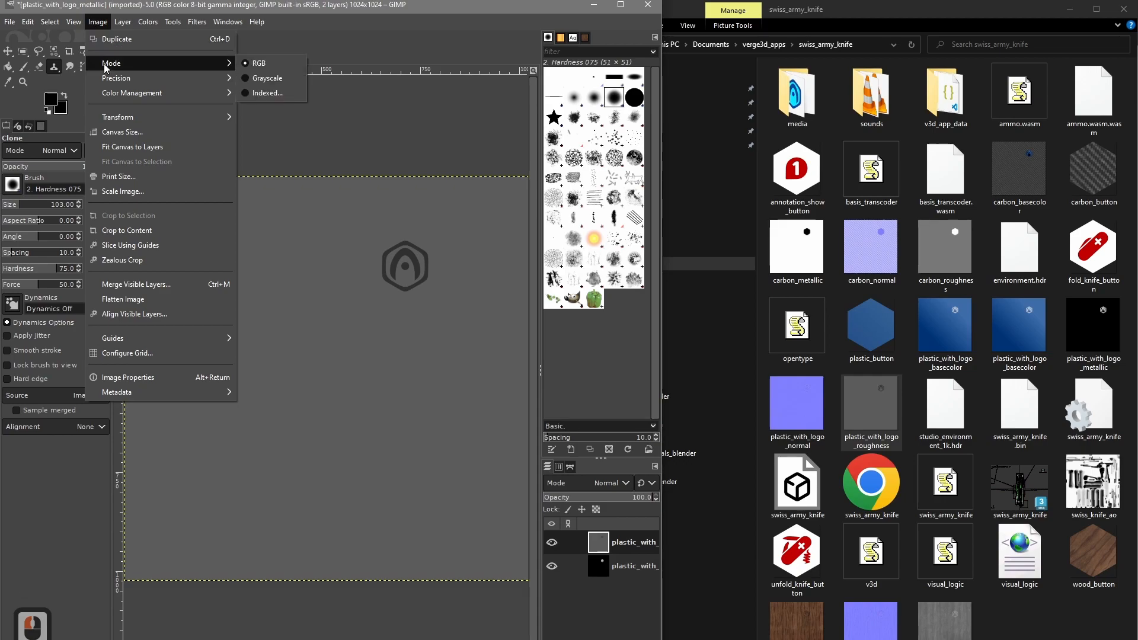
{"action": "left_click", "coordinate": [256, 79]}
Step: Start composing the layers with the RGB color model and set the red channel to a mask value of 0
{"action": "left_click", "coordinate": [155, 23]}
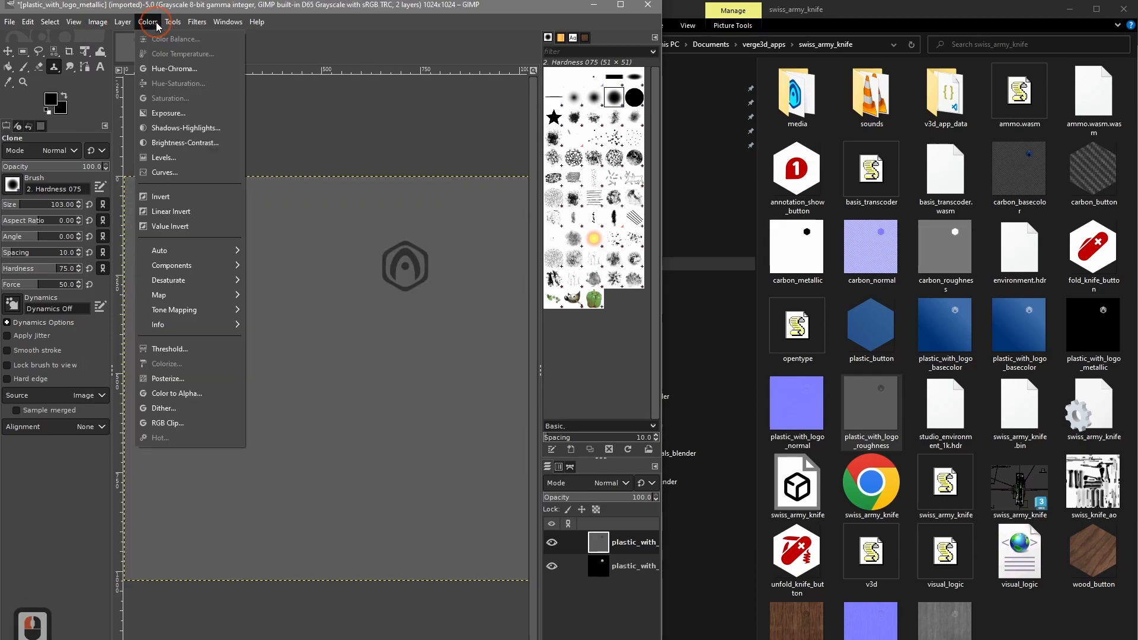
{"action": "mouse_move", "coordinate": [204, 268]}
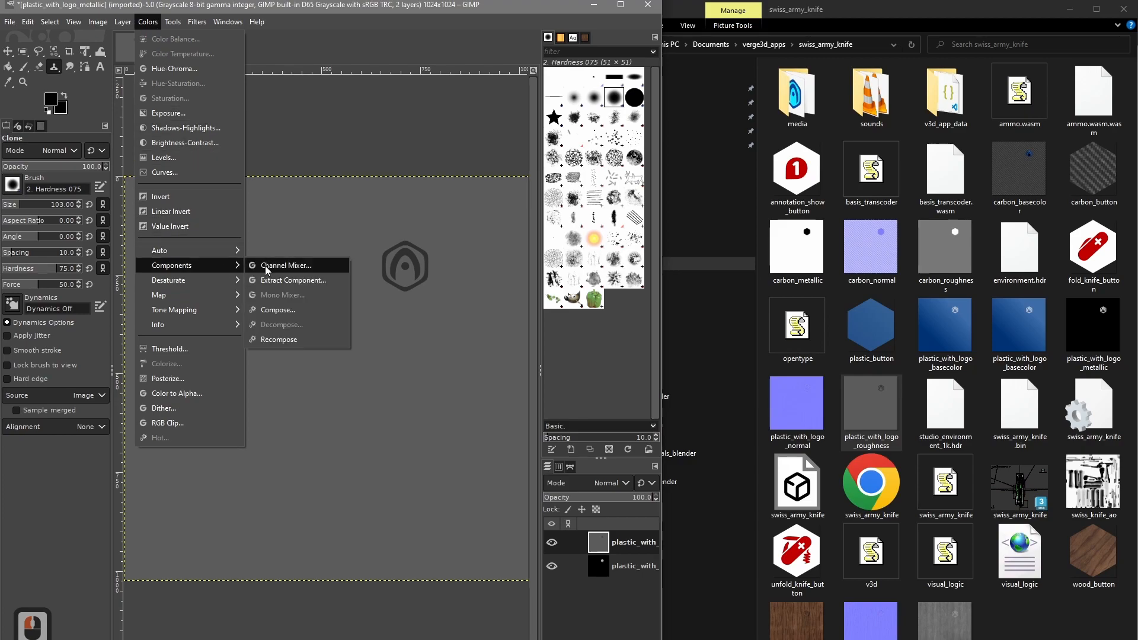
{"action": "left_click", "coordinate": [288, 311]}
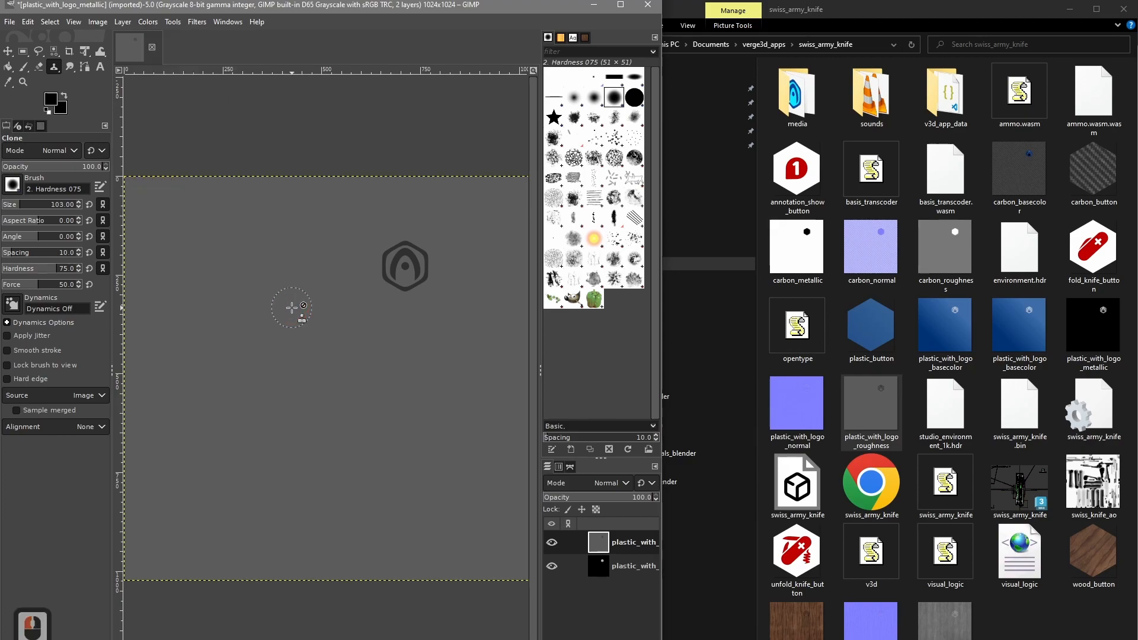
{"action": "left_click_drag", "start_coordinate": [581, 280], "coordinate": [454, 283]}
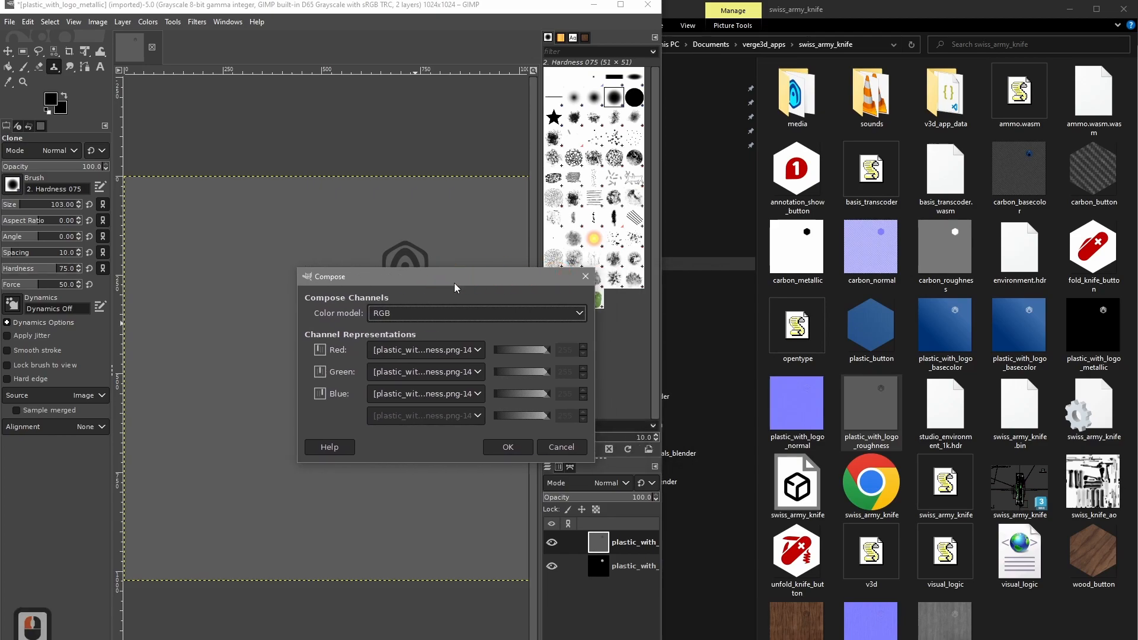
{"action": "left_click_drag", "start_coordinate": [596, 344], "coordinate": [751, 344]}
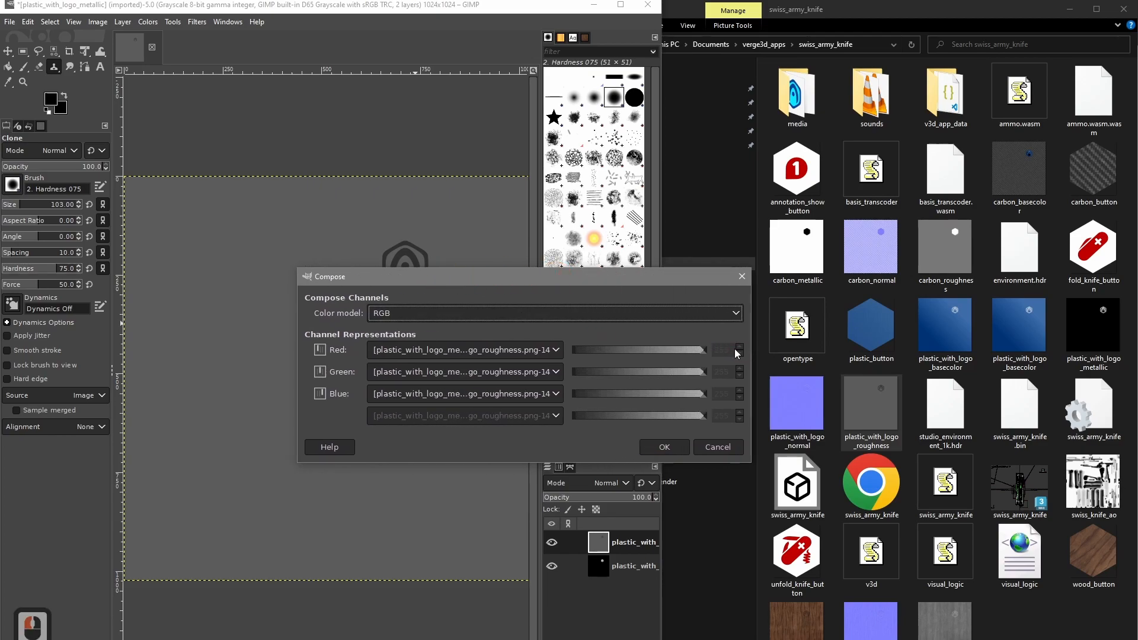
{"action": "left_click", "coordinate": [519, 350]}
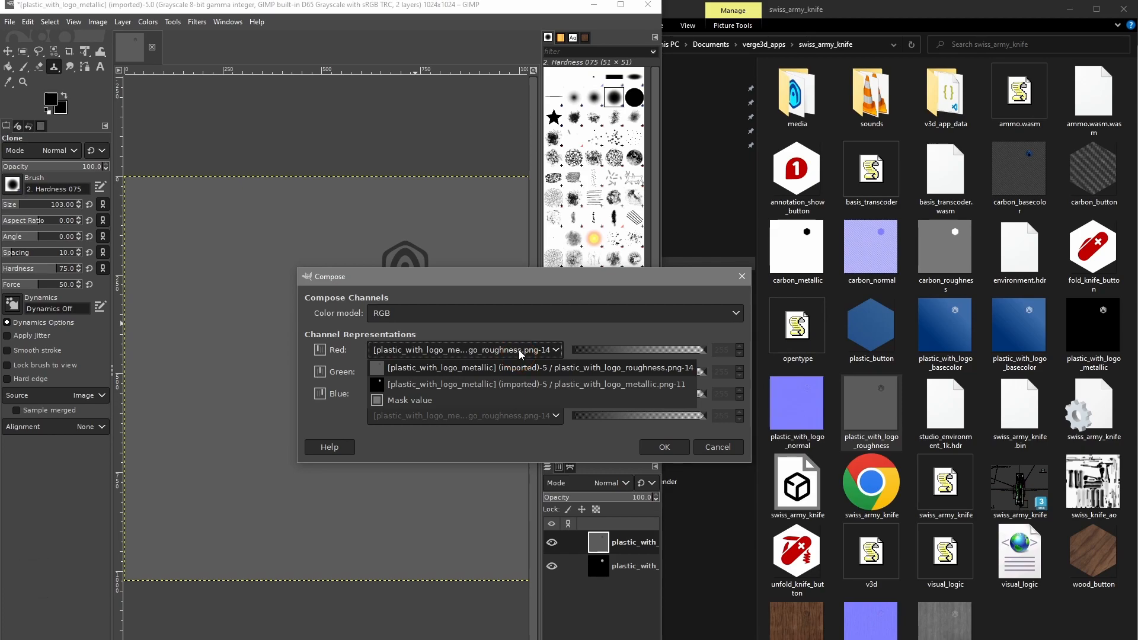
{"action": "left_click", "coordinate": [559, 332]}
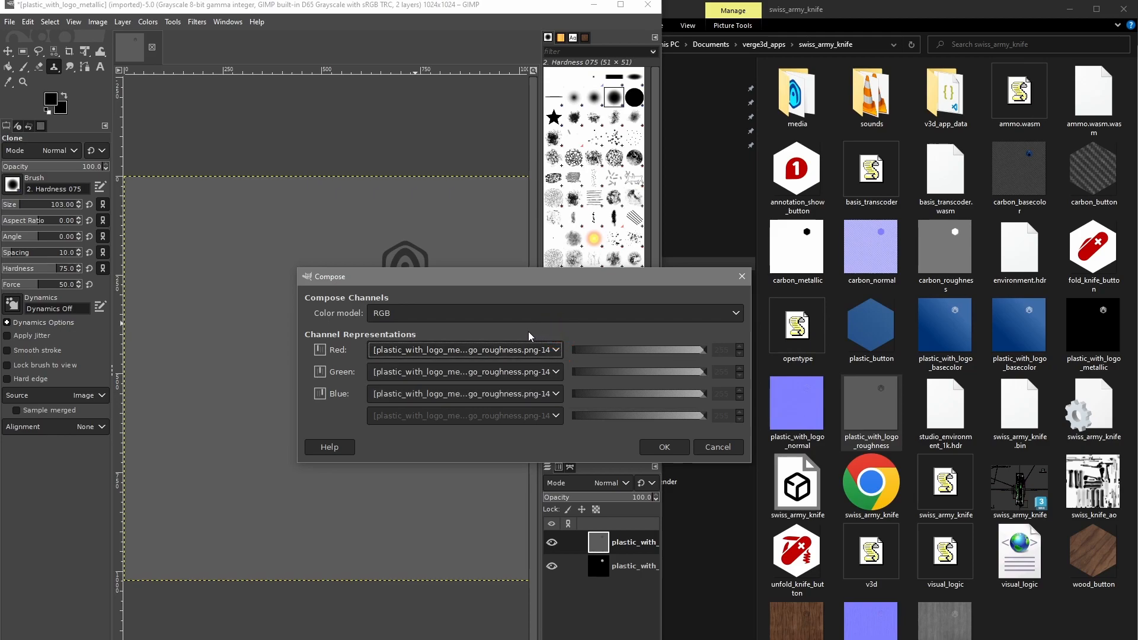
{"action": "left_click", "coordinate": [407, 351]}
{"action": "left_click", "coordinate": [398, 401]}
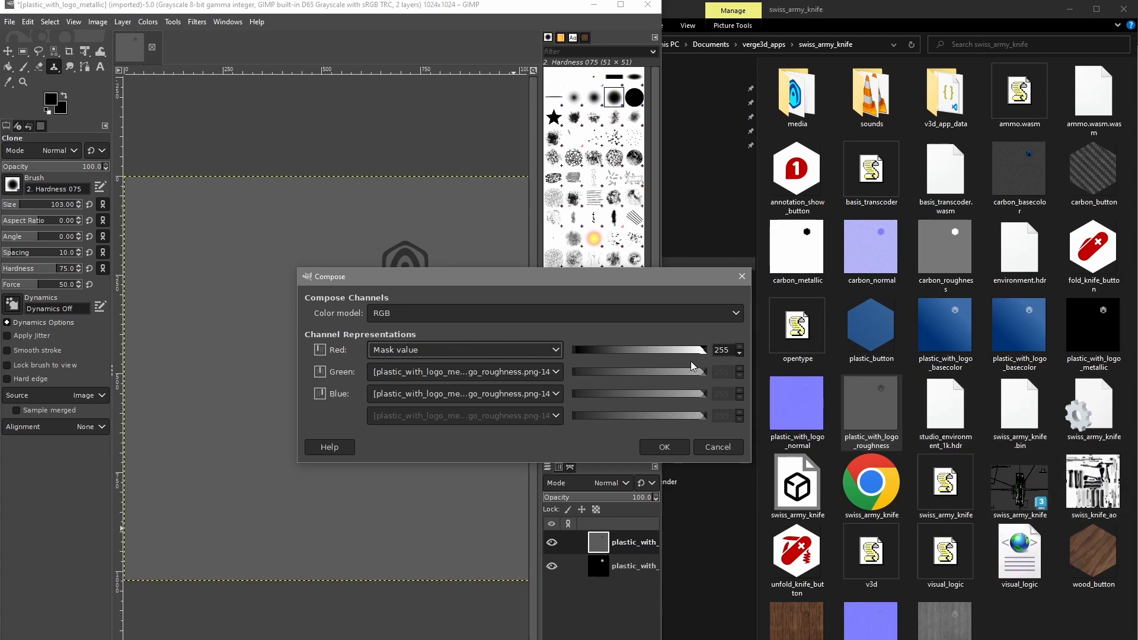
{"action": "left_click_drag", "start_coordinate": [704, 355], "coordinate": [599, 352]}
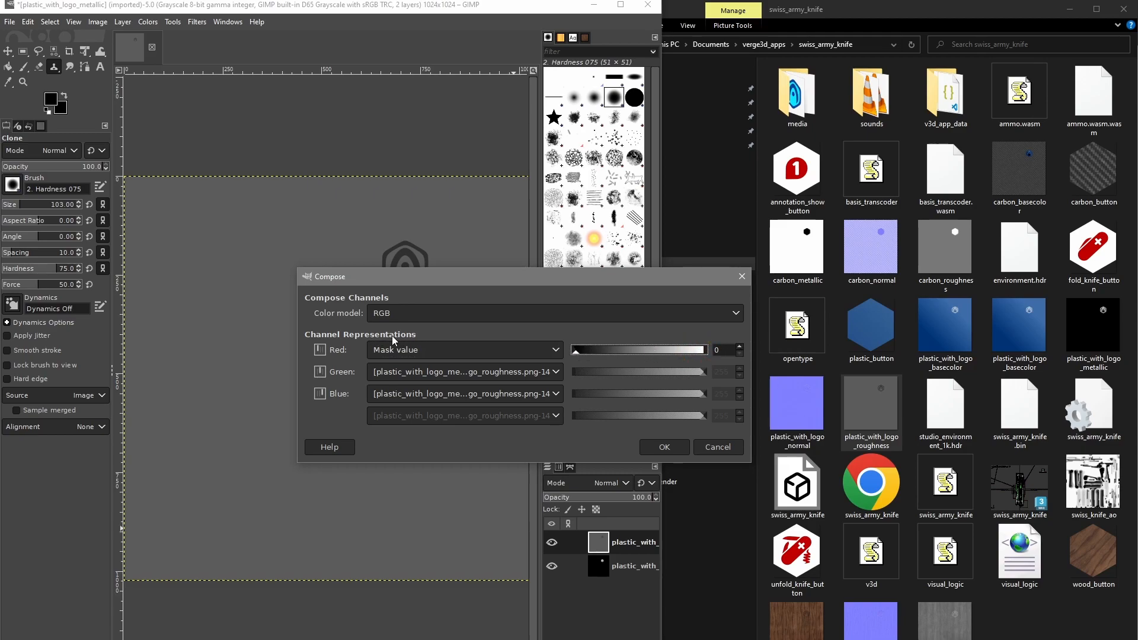
Step: Assign the roughness layer to the green channel and the metallic layer to the blue channel, and compose the image
{"action": "left_click", "coordinate": [395, 373]}
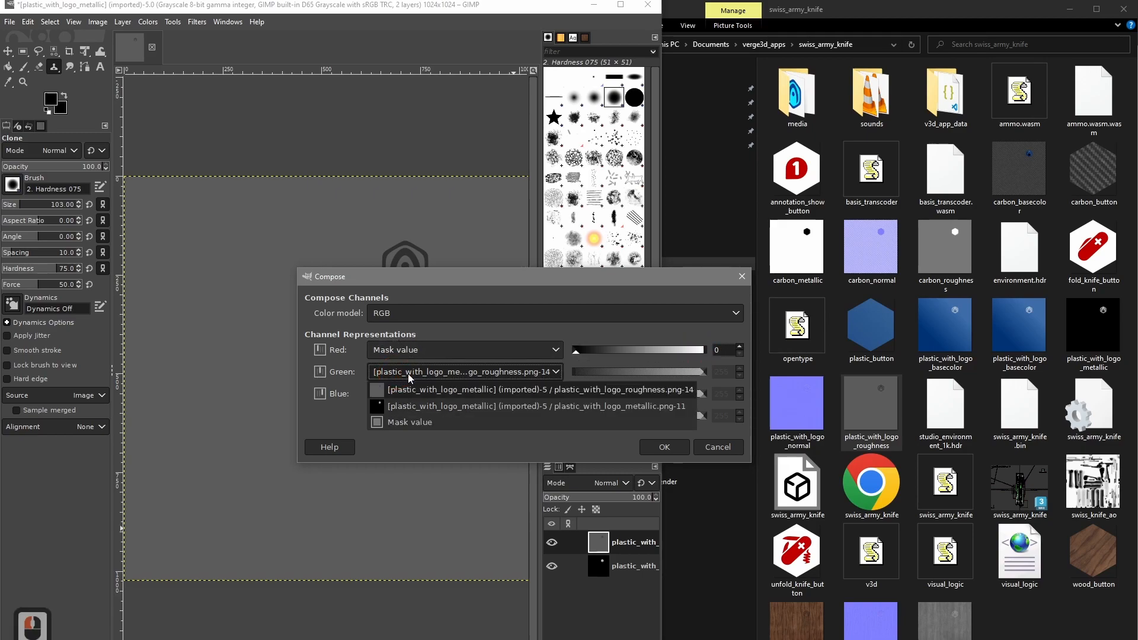
{"action": "left_click", "coordinate": [418, 389]}
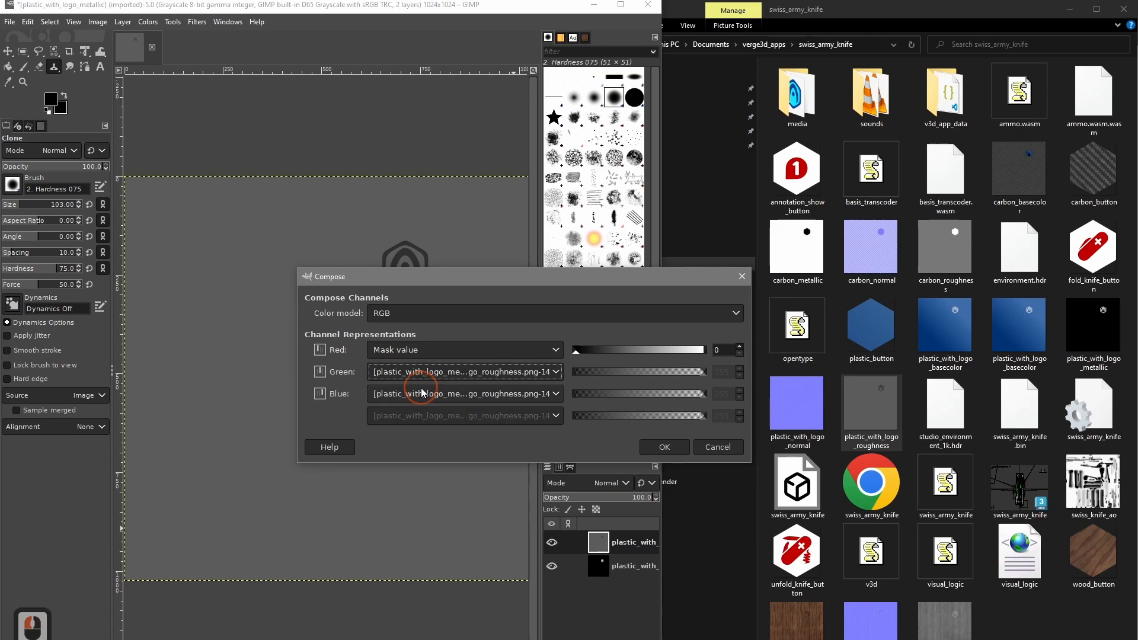
{"action": "left_click", "coordinate": [408, 394]}
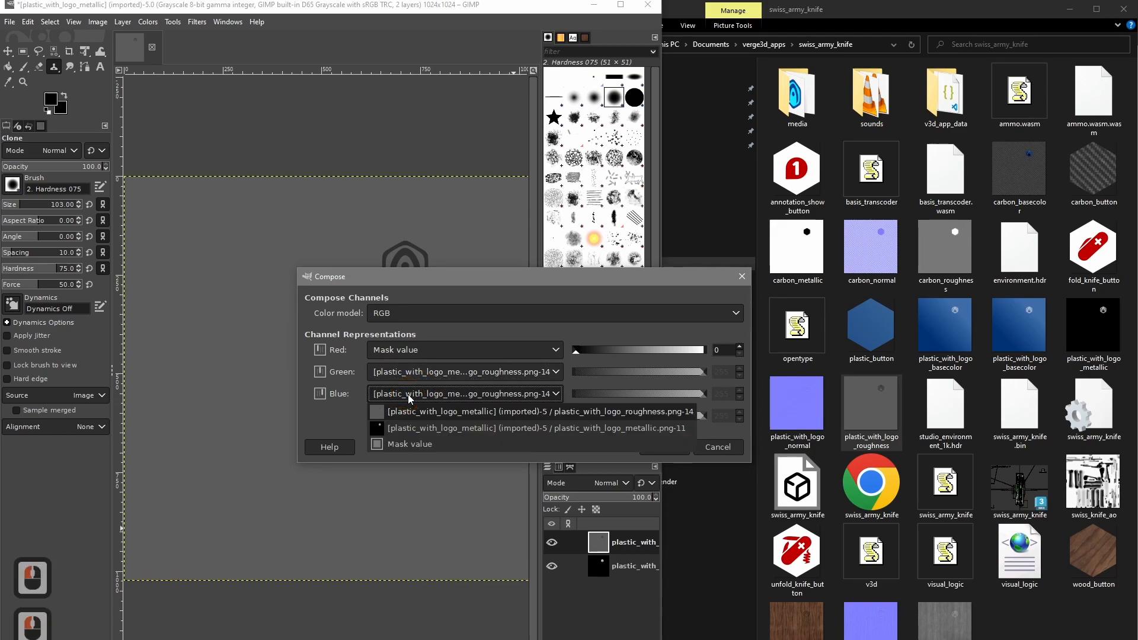
{"action": "left_click", "coordinate": [418, 429]}
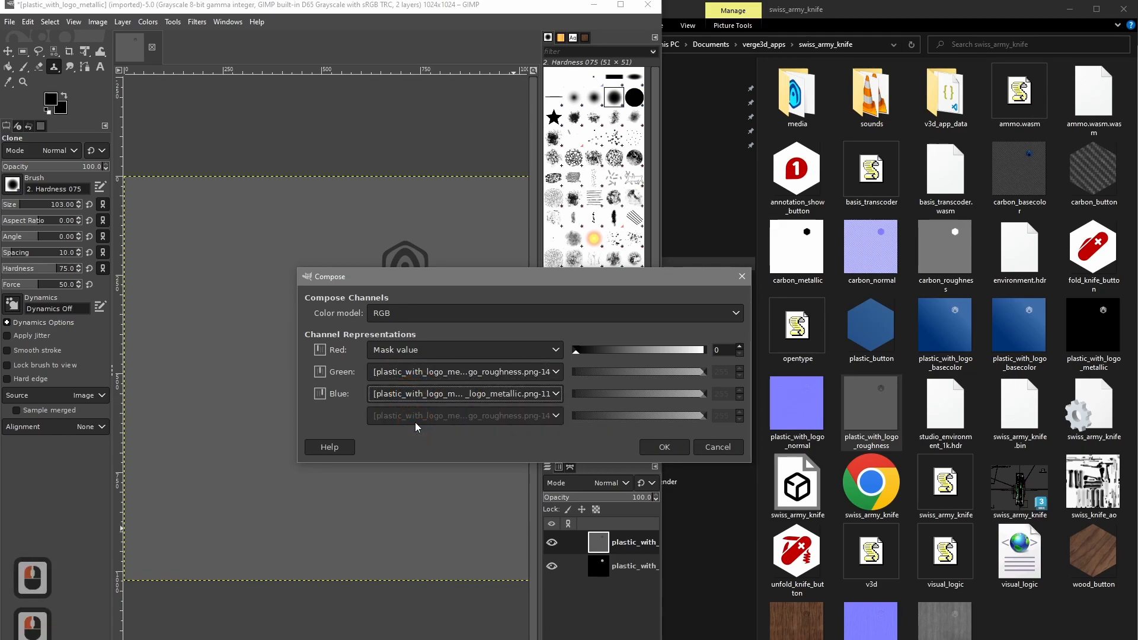
{"action": "left_click", "coordinate": [657, 448]}
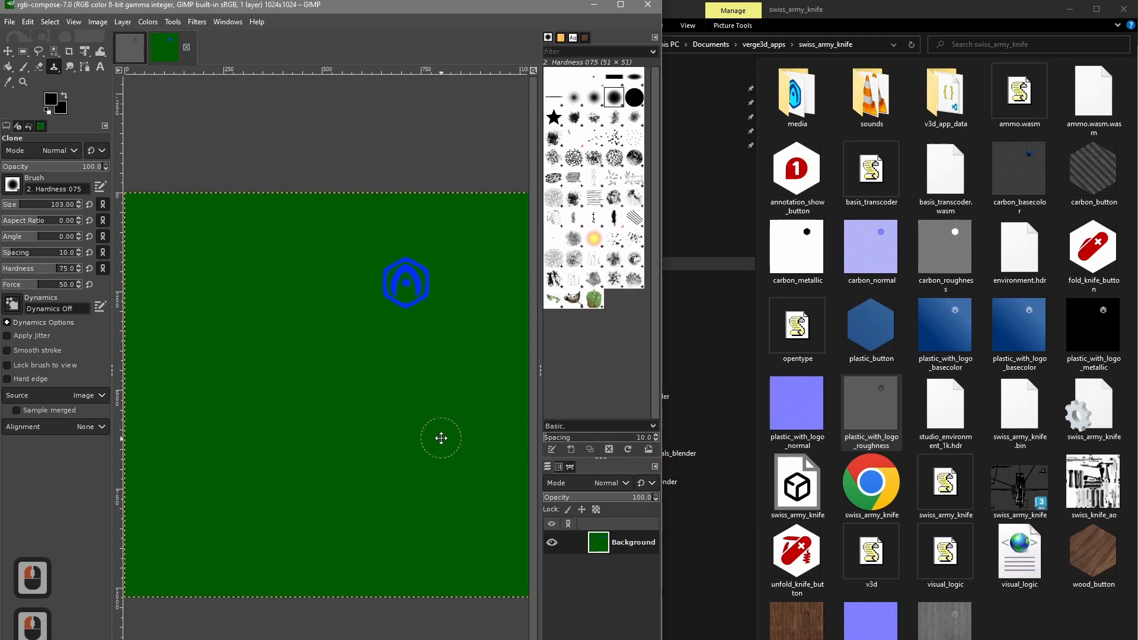
Step: Export the composed image as plastic_OcllusionRoughnessMetallic.jpg at quality 90 in the swiss_army_knife folder and close it
{"action": "left_click", "coordinate": [9, 23]}
{"action": "left_click", "coordinate": [18, 216]}
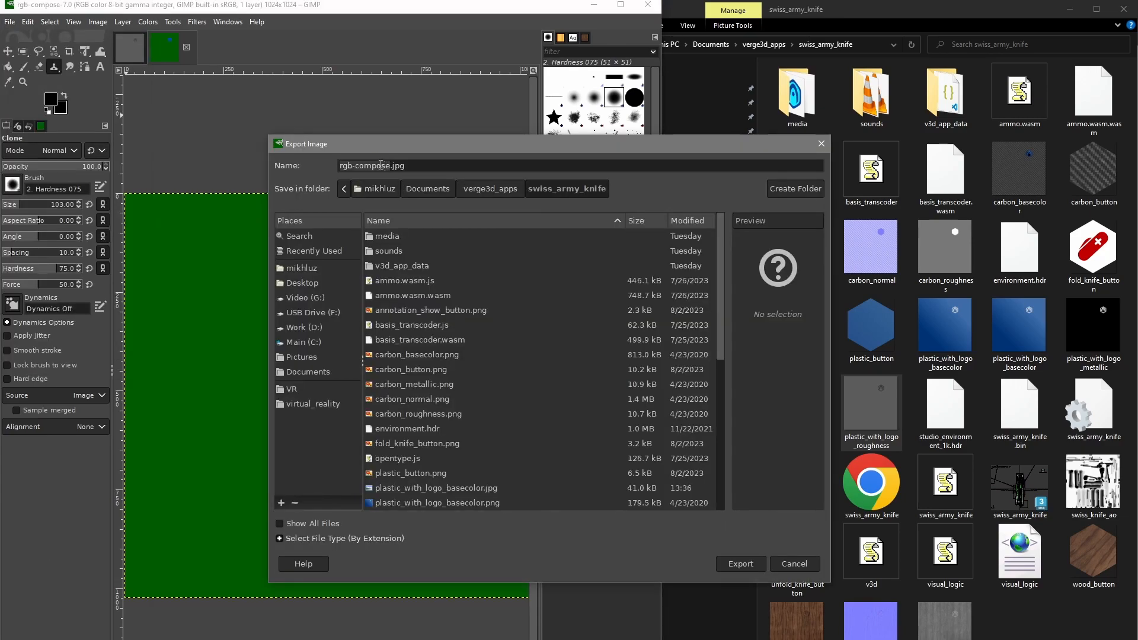
{"action": "left_click", "coordinate": [388, 164]}
{"action": "left_click_drag", "start_coordinate": [379, 162], "coordinate": [321, 157]}
{"action": "type", "text": "plastic"}
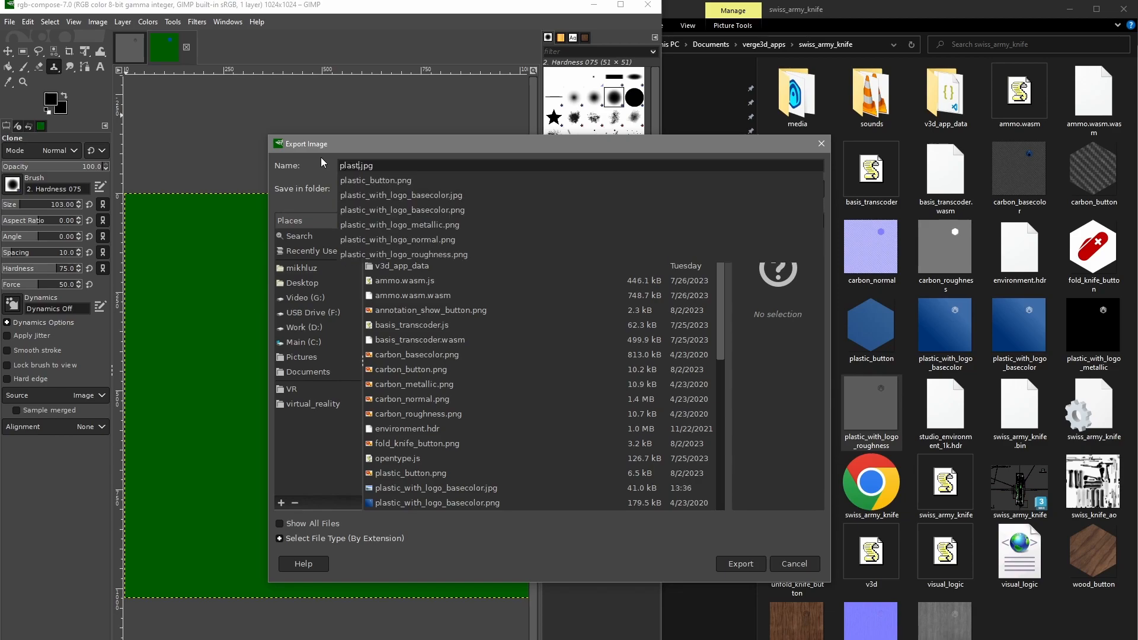
{"action": "type", "text": "_"}
{"action": "type", "text": "Ocllusion"}
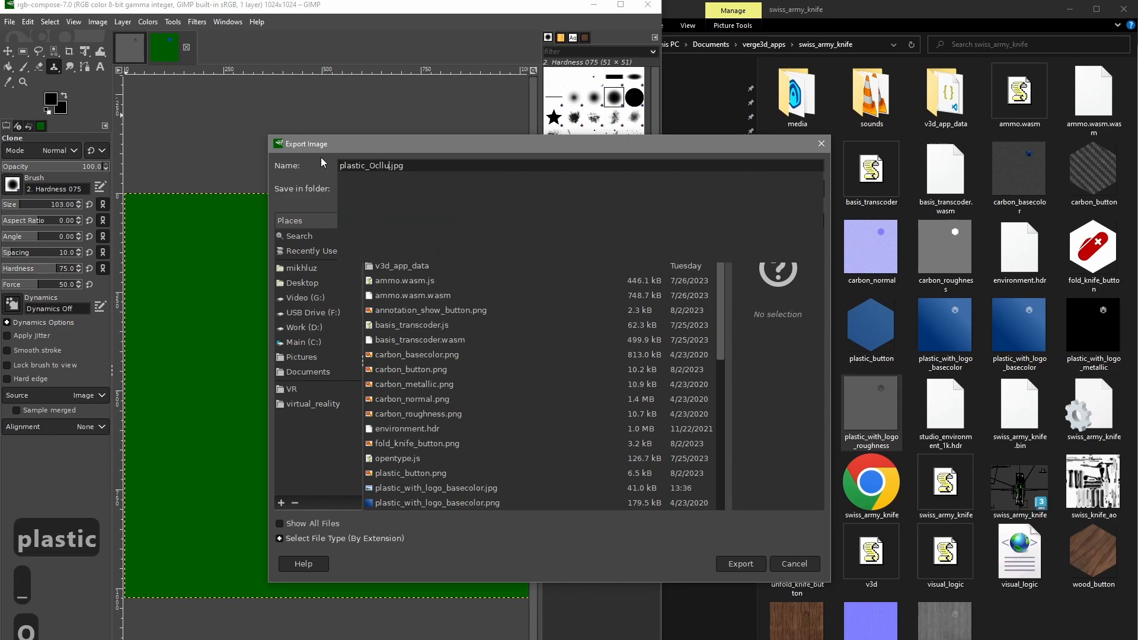
{"action": "type", "text": "ghnessMe"}
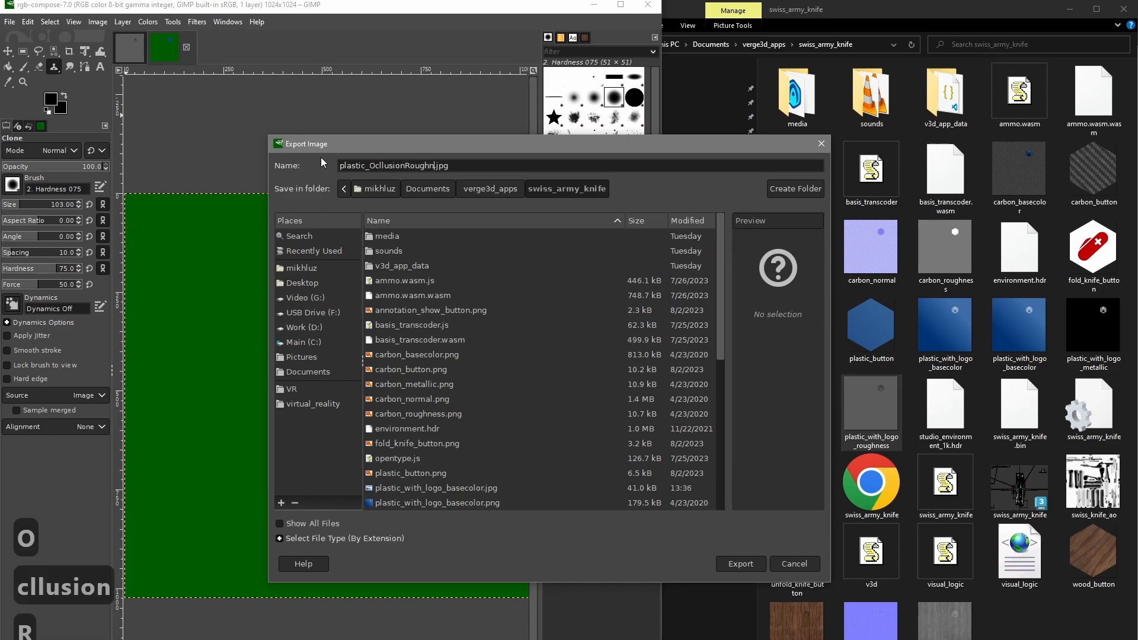
{"action": "type", "text": "tallic"}
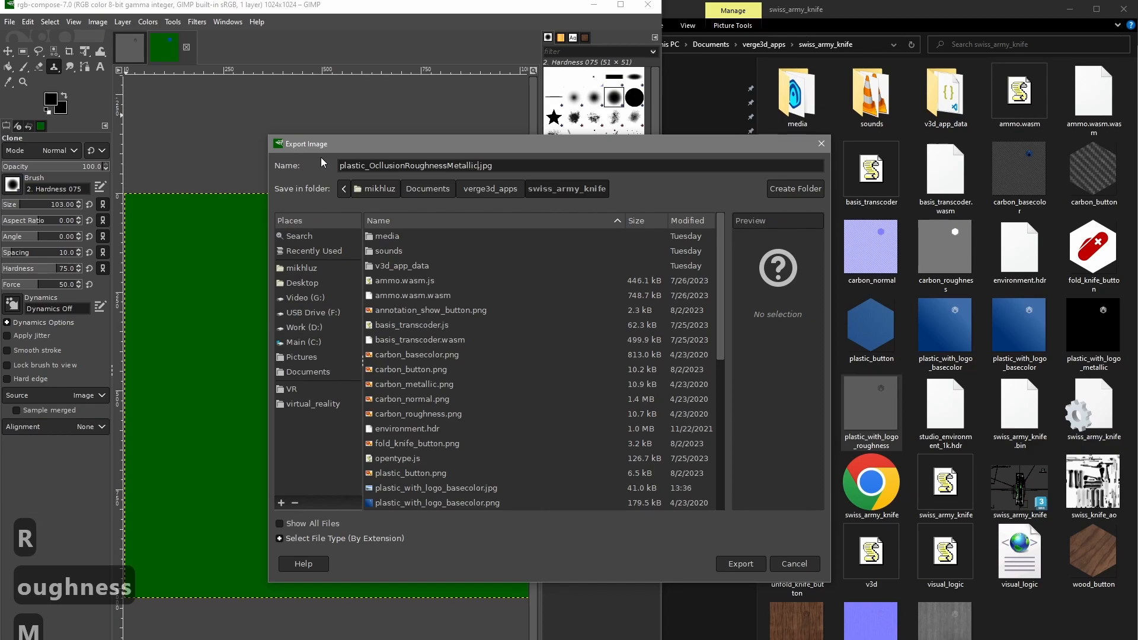
{"action": "left_click", "coordinate": [727, 565]}
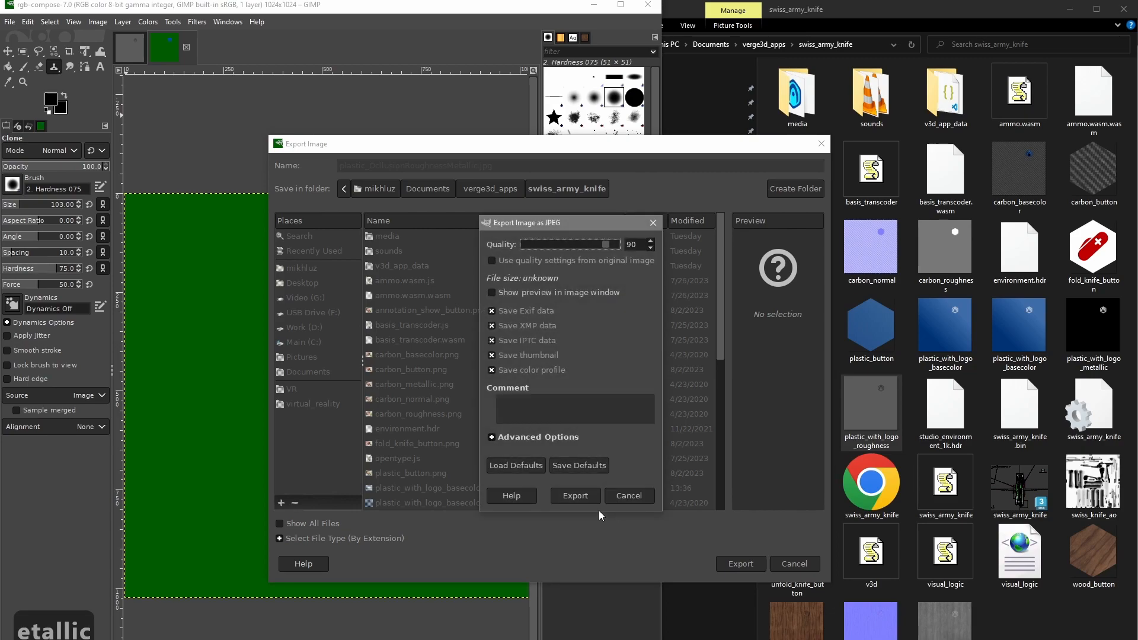
{"action": "left_click", "coordinate": [583, 496]}
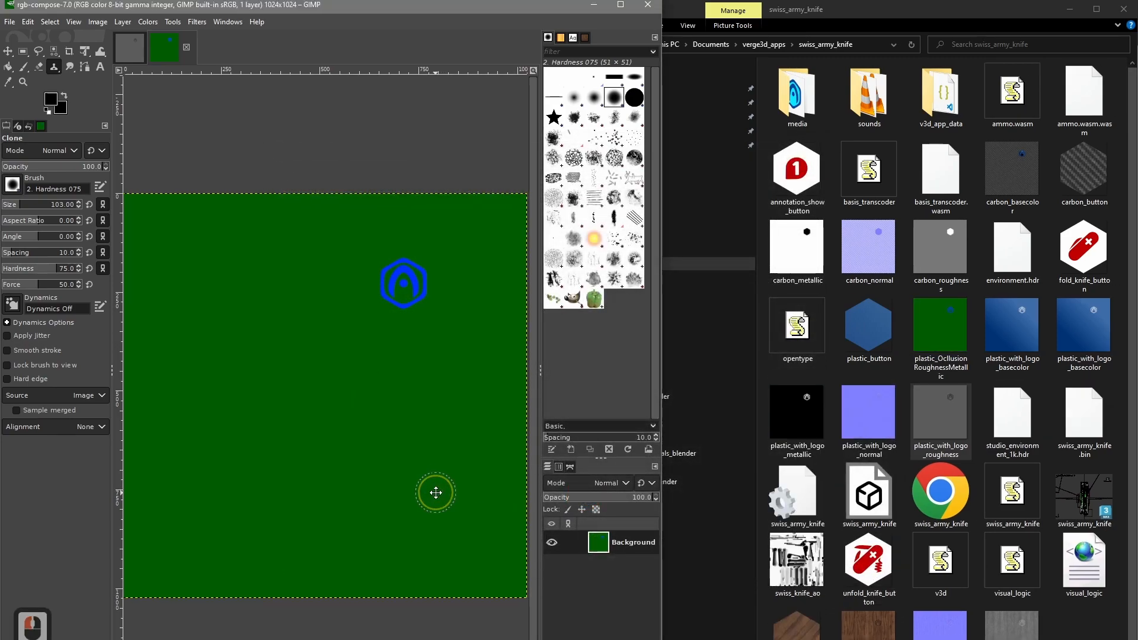
{"action": "key", "text": "ctrl+w"}
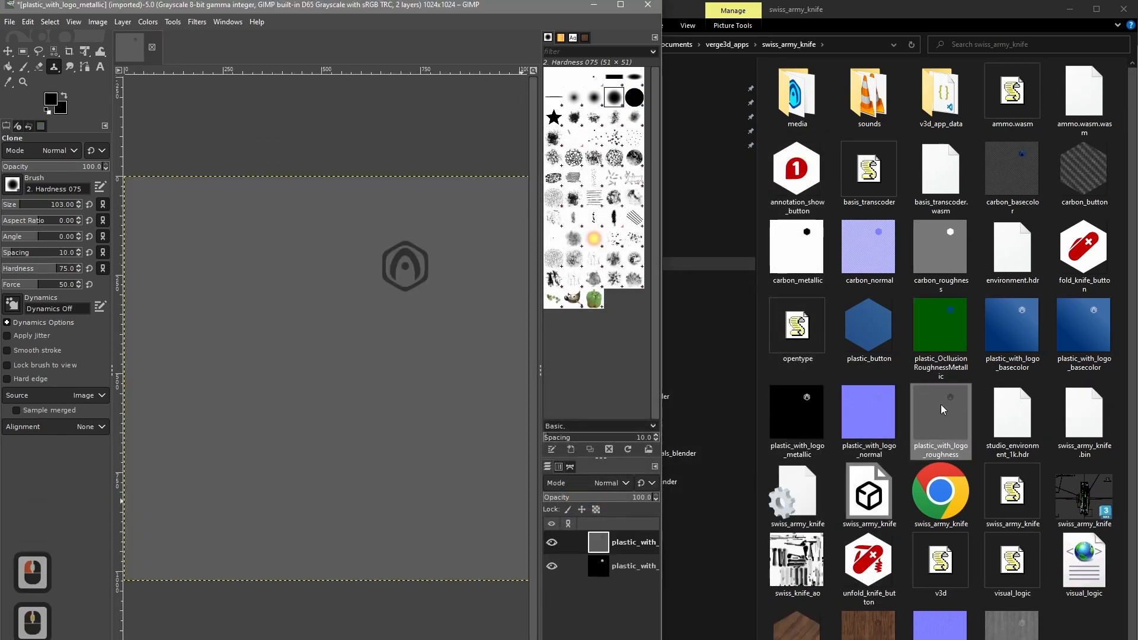
Step: Close the plastic_with_logo_metallic image and open the plastic_with_logo_normal texture from the swiss_army_knife folder in GIMP
{"action": "left_click", "coordinate": [941, 418]}
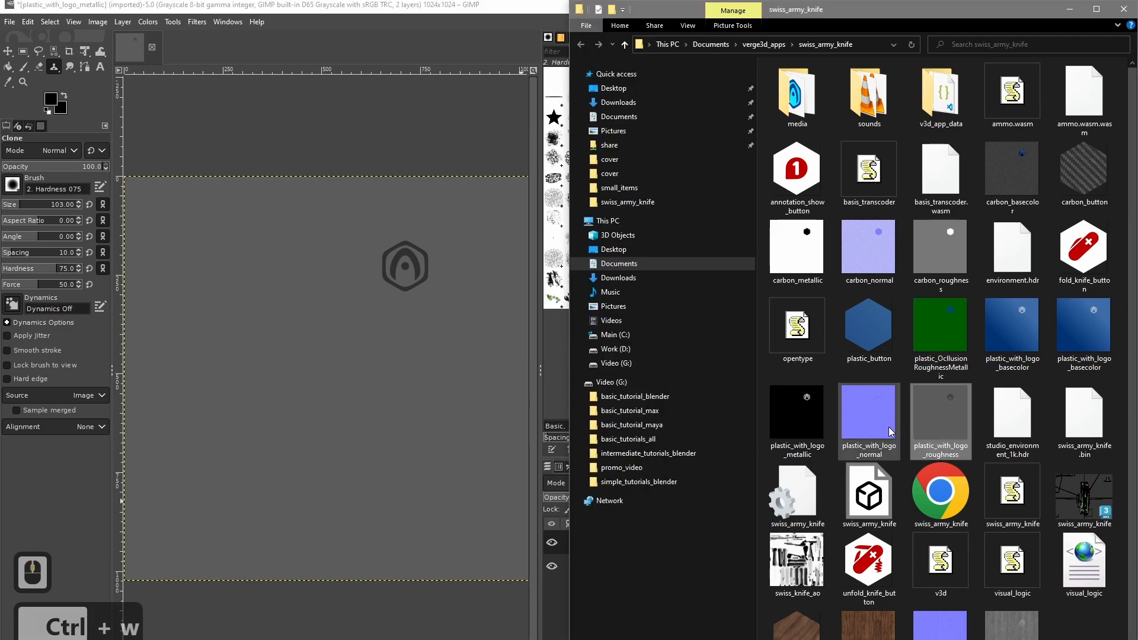
{"action": "left_click", "coordinate": [810, 422]}
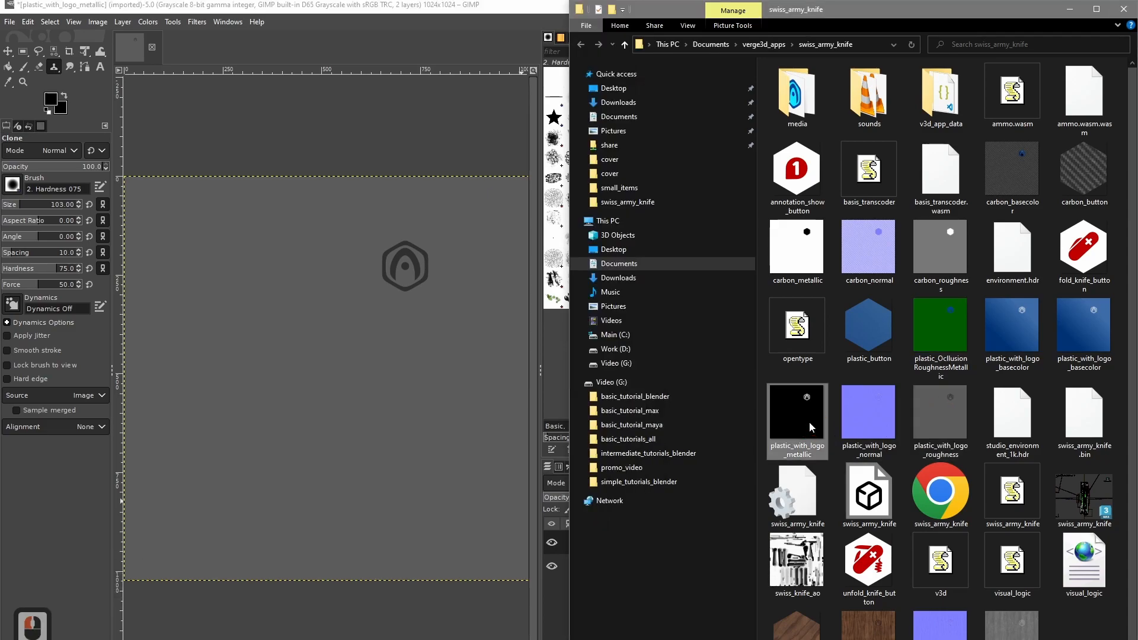
{"action": "left_click", "coordinate": [939, 325]}
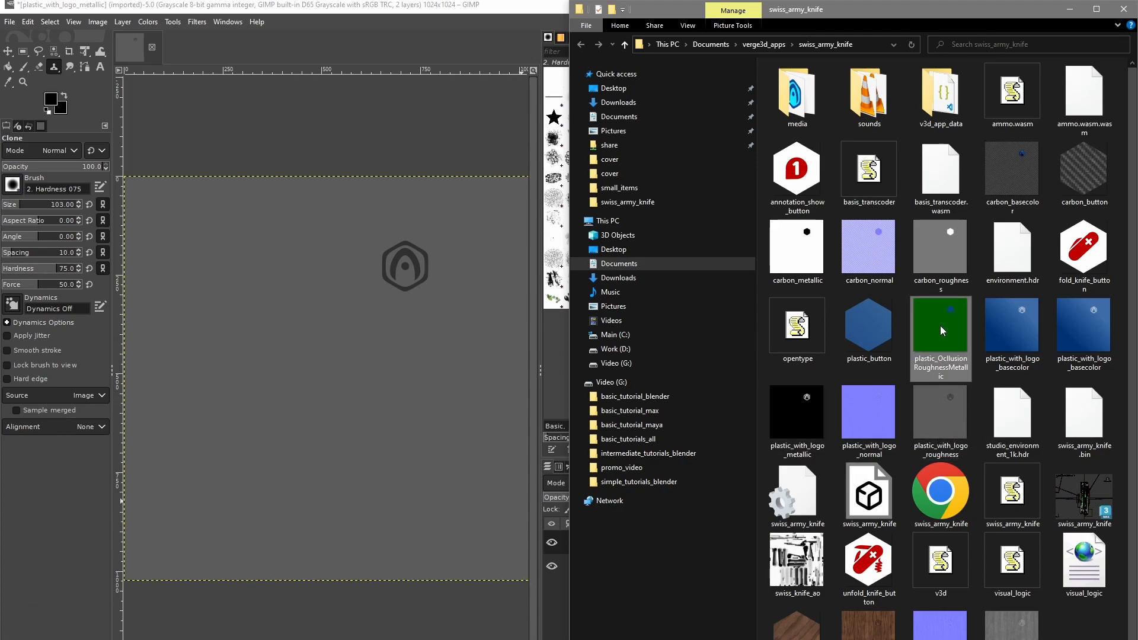
{"action": "left_click", "coordinate": [877, 426]}
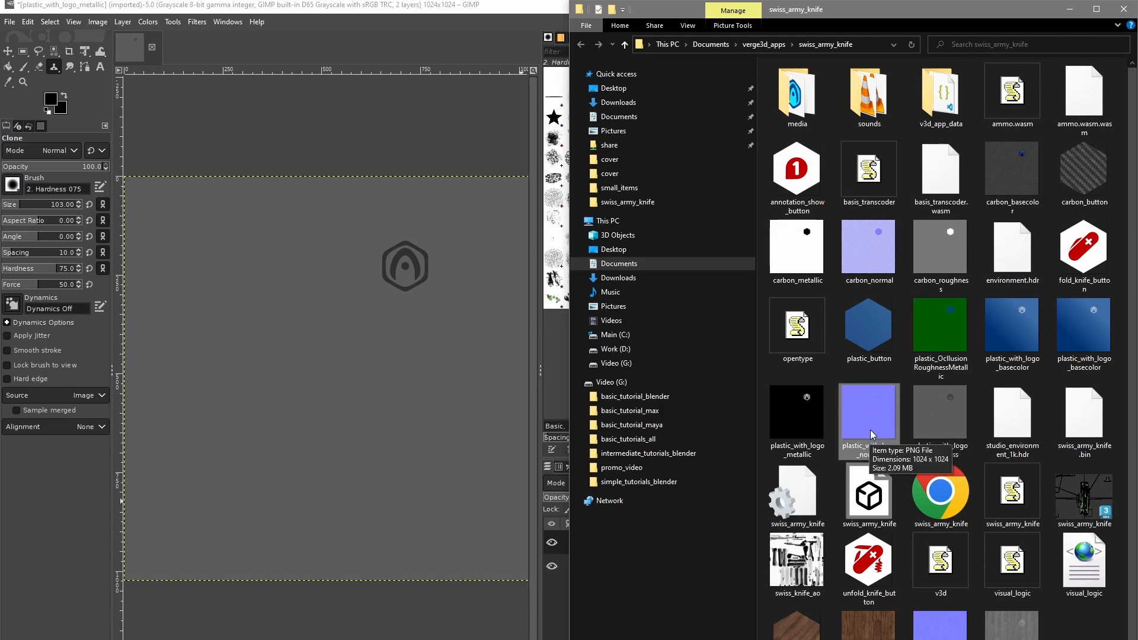
{"action": "key", "text": "ctrl+w"}
{"action": "left_click_drag", "start_coordinate": [873, 418], "coordinate": [441, 343]}
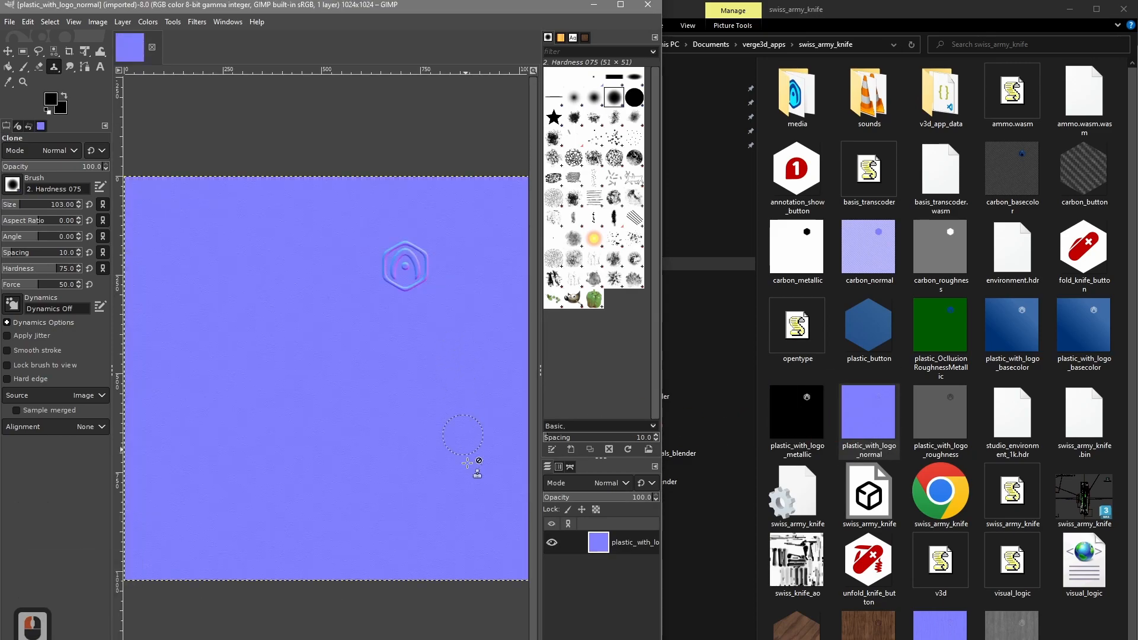
Step: Remove the alpha channel from the plastic_with_logo_normal layer and overwrite the original PNG file
{"action": "right_click", "coordinate": [618, 549]}
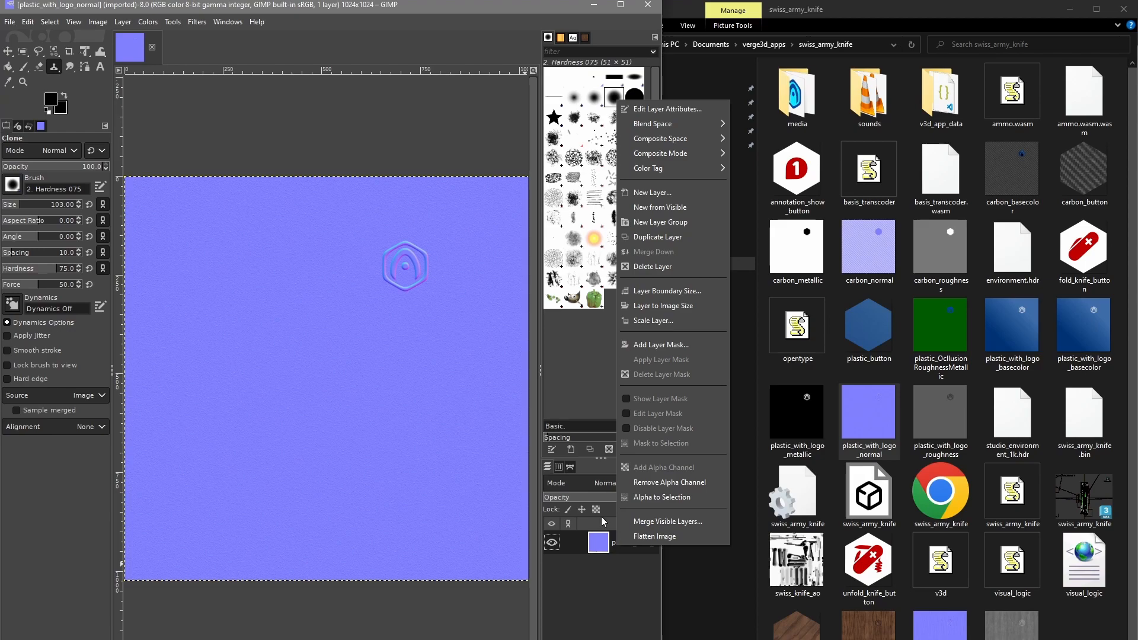
{"action": "left_click", "coordinate": [642, 483]}
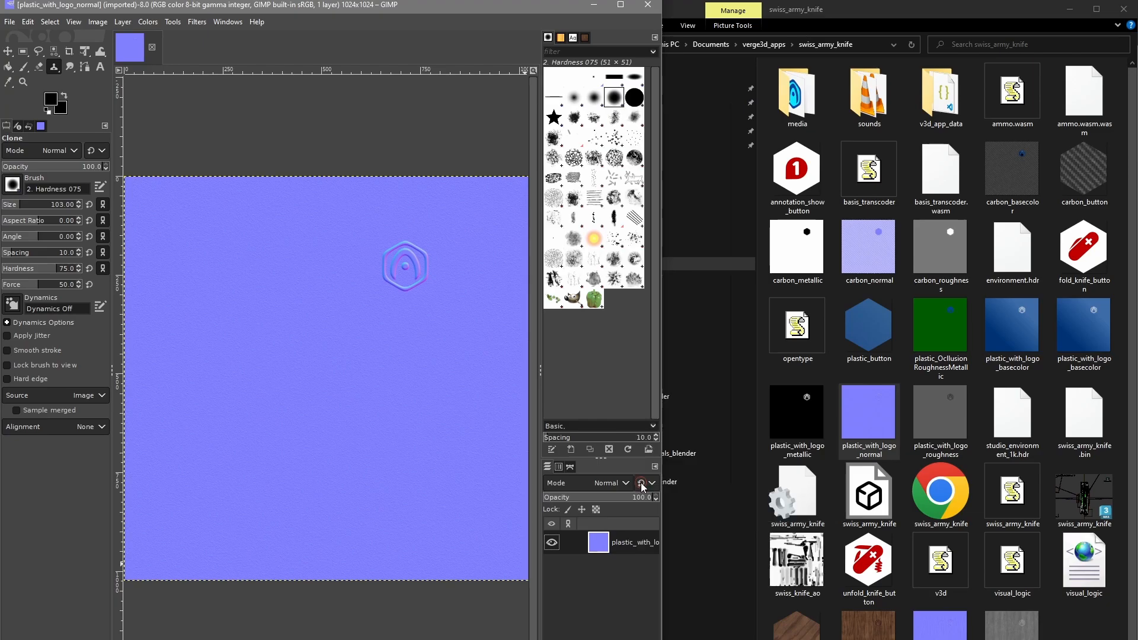
{"action": "left_click", "coordinate": [11, 22]}
{"action": "left_click", "coordinate": [95, 206]}
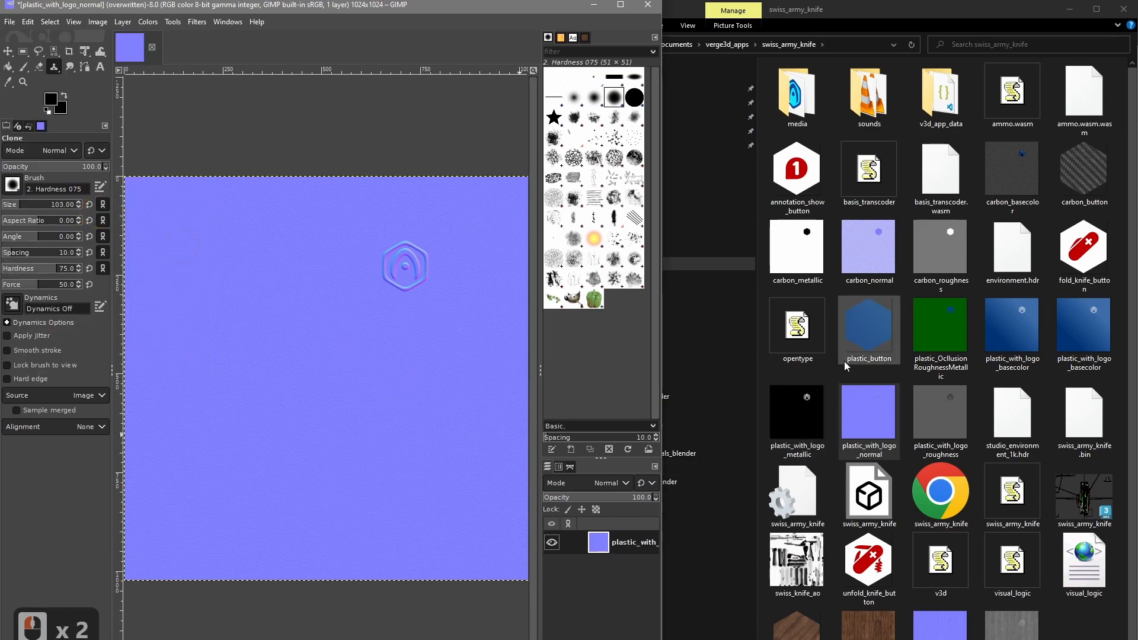
Step: Check the overwritten plastic_with_logo_normal file in the folder and close its image in GIMP without saving
{"action": "left_click", "coordinate": [882, 433]}
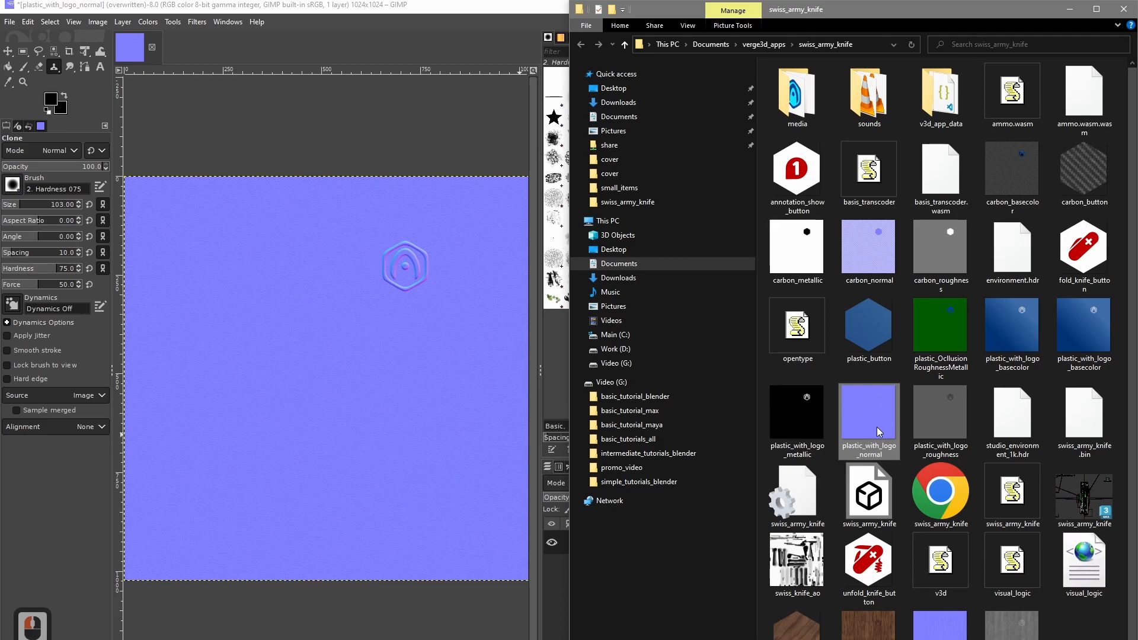
{"action": "left_click", "coordinate": [398, 265]}
{"action": "middle_click", "coordinate": [425, 344]}
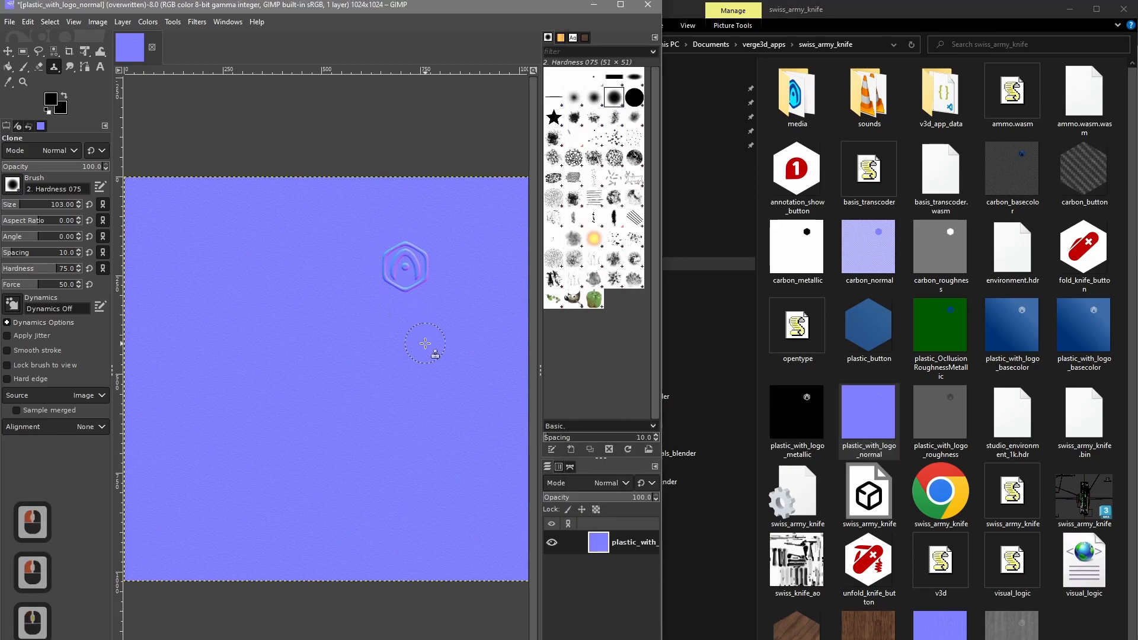
{"action": "key", "text": "ctrl+w"}
{"action": "left_click", "coordinate": [415, 436]}
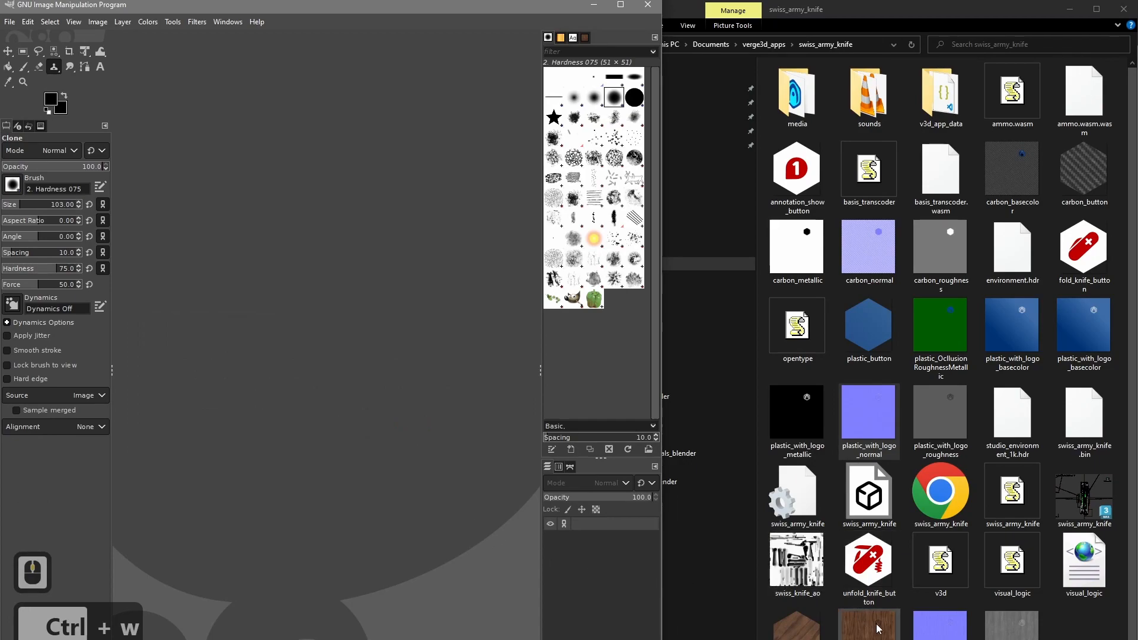
Step: Open the swiss_knife_ao texture from the swiss_army_knife folder in GIMP and export it as swiss_knife_ao.jpg at quality 90
{"action": "left_click", "coordinate": [1010, 636]}
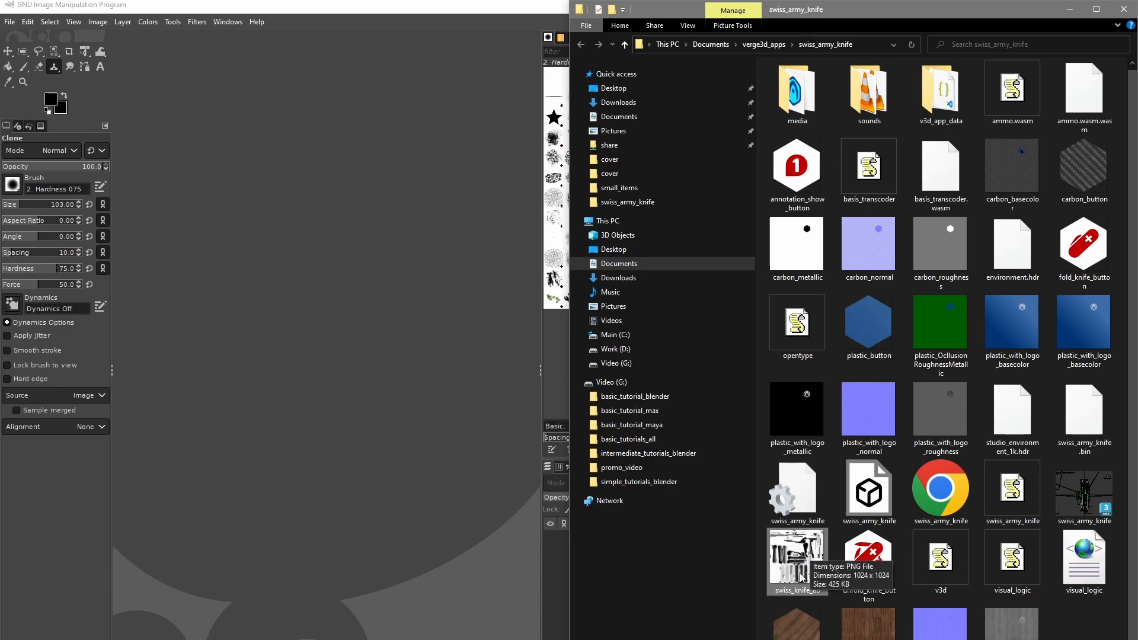
{"action": "left_click_drag", "start_coordinate": [801, 583], "coordinate": [338, 353]}
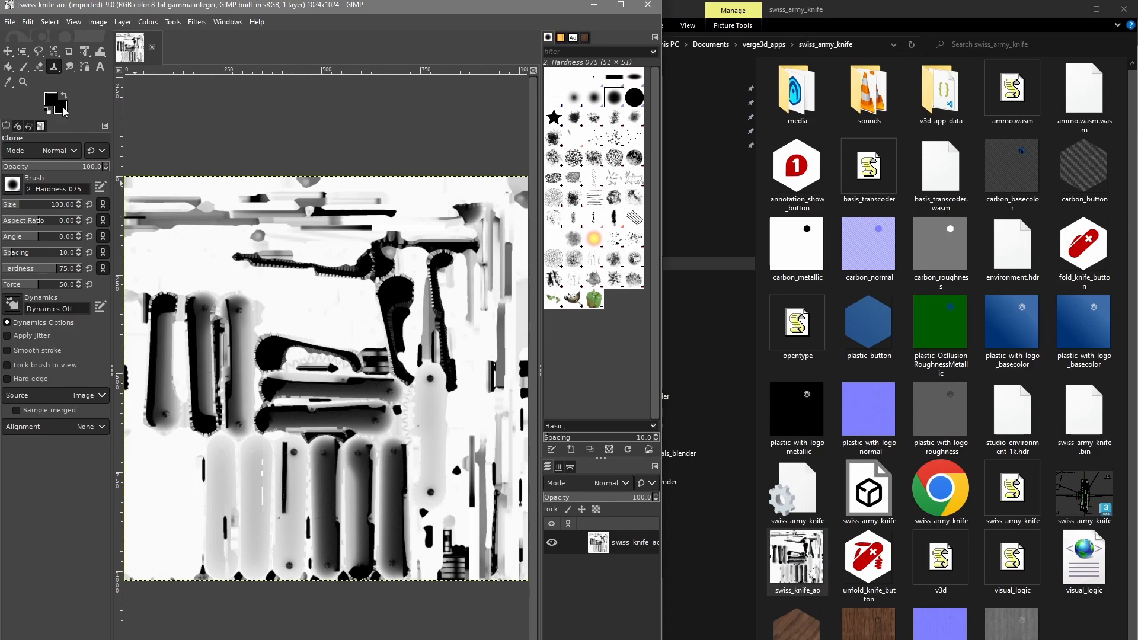
{"action": "left_click", "coordinate": [11, 24]}
{"action": "left_click", "coordinate": [58, 220]}
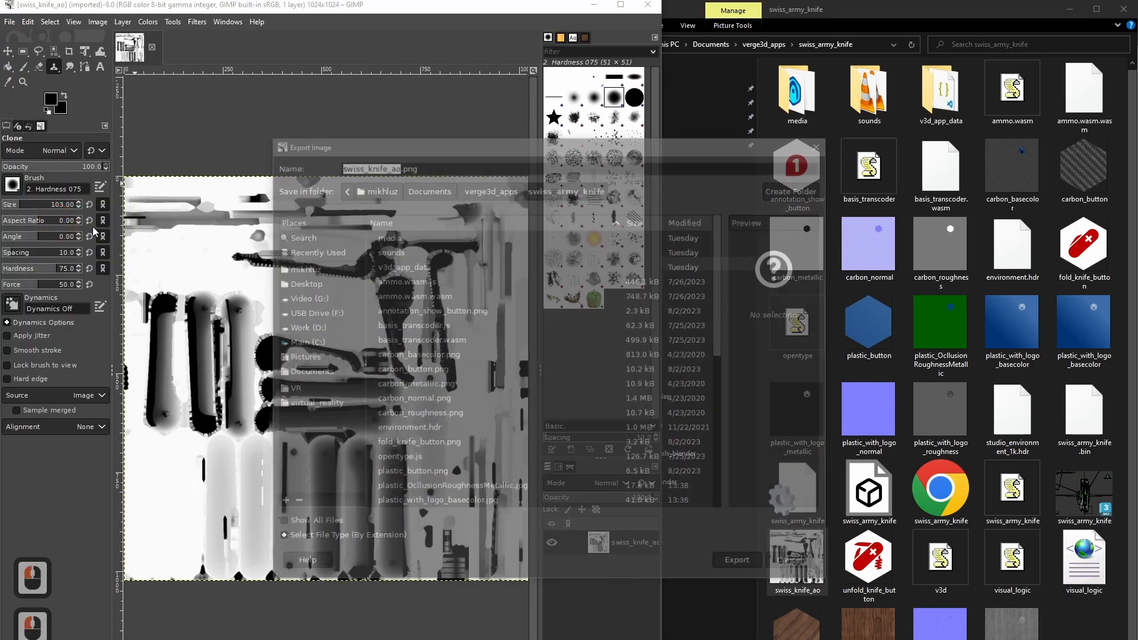
{"action": "left_click", "coordinate": [416, 168]}
{"action": "key", "text": "BackSpace"}
{"action": "key", "text": "BackSpace"}
{"action": "key", "text": "BackSpace"}
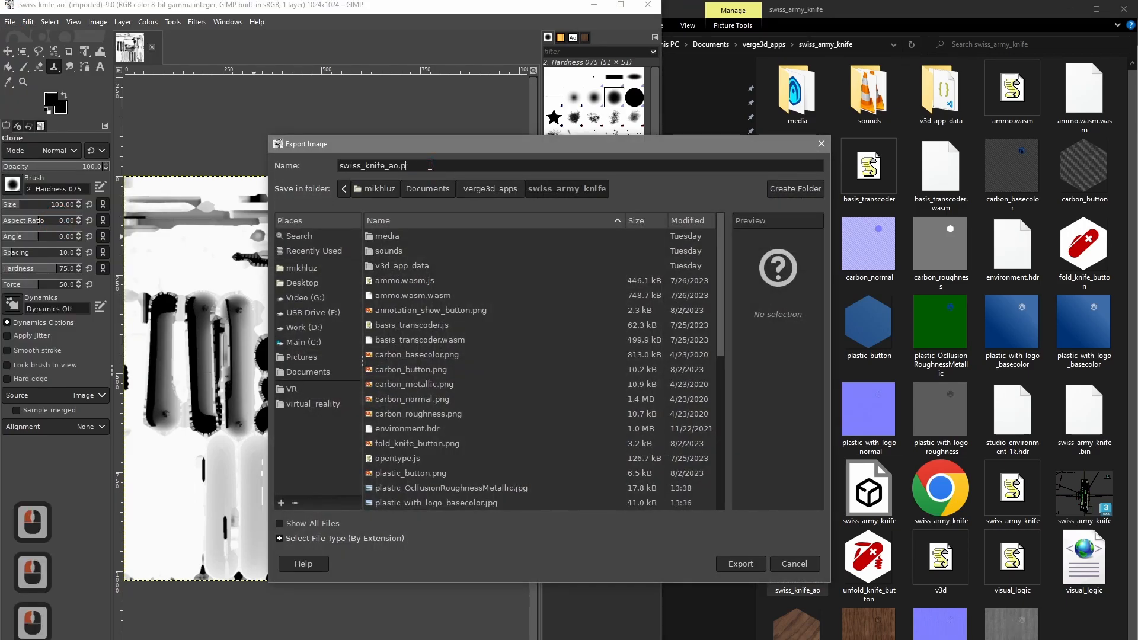
{"action": "type", "text": "jpg"}
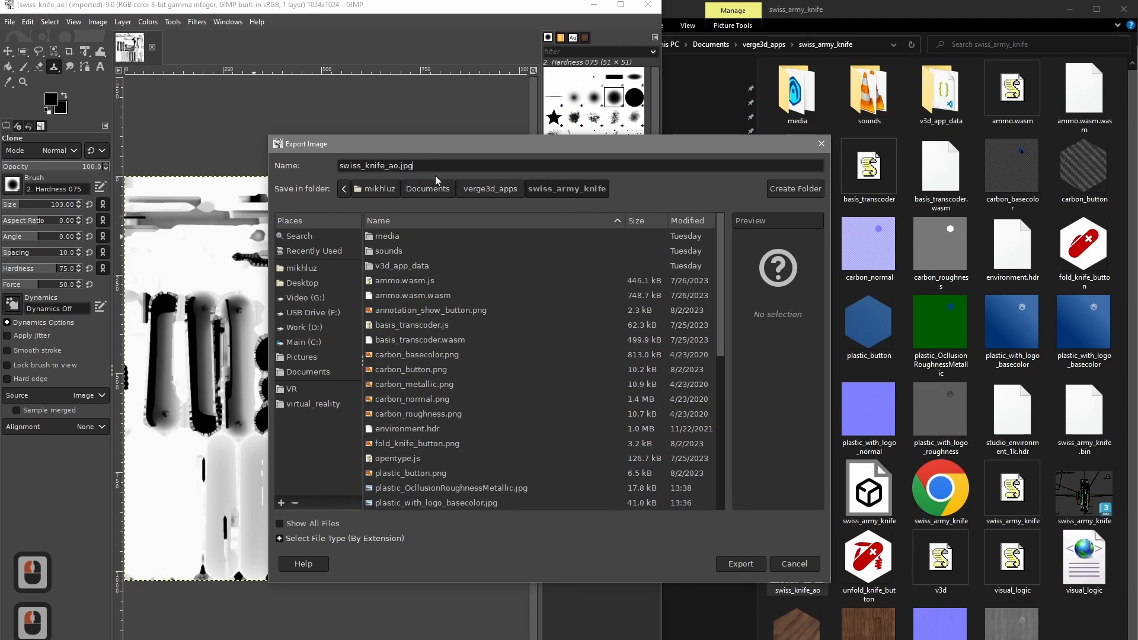
{"action": "left_click", "coordinate": [750, 565]}
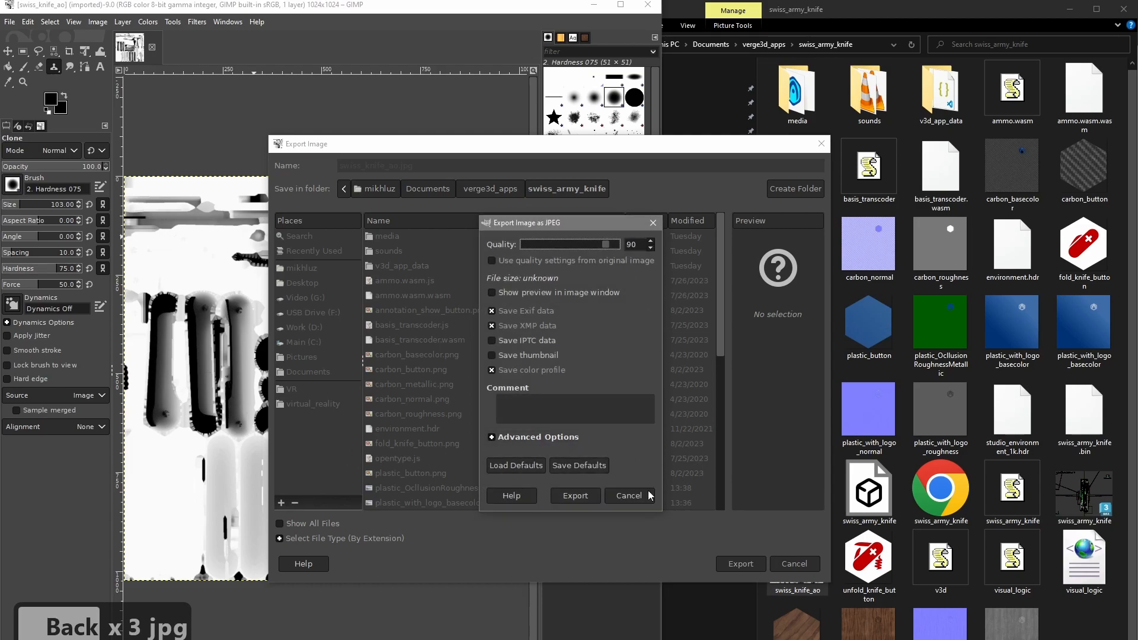
{"action": "left_click", "coordinate": [575, 496]}
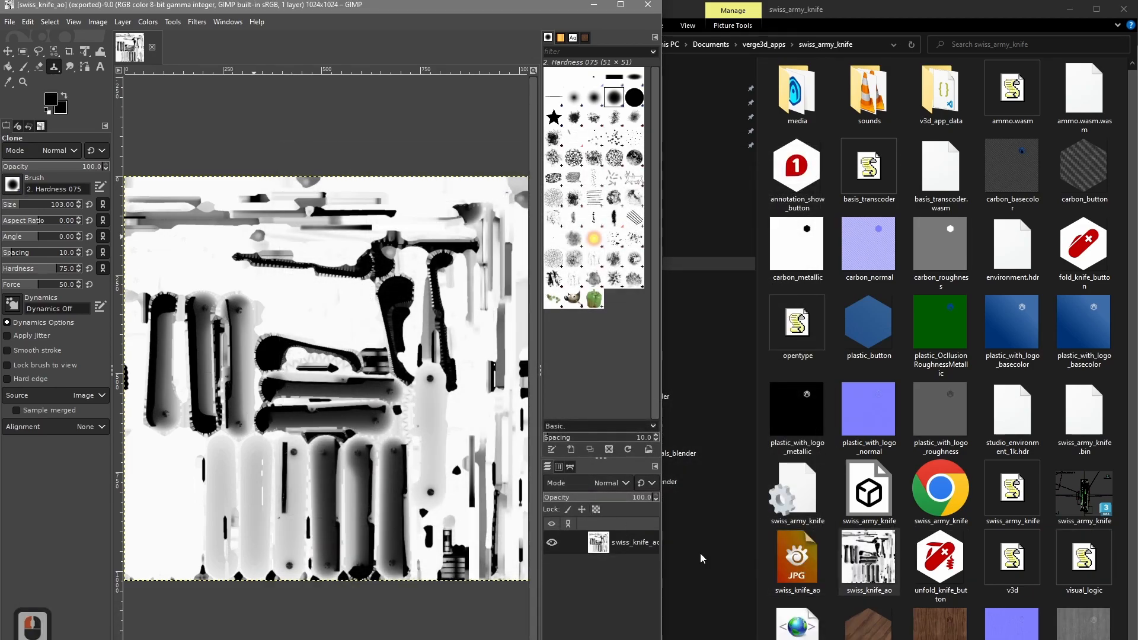
{"action": "left_click", "coordinate": [810, 557]}
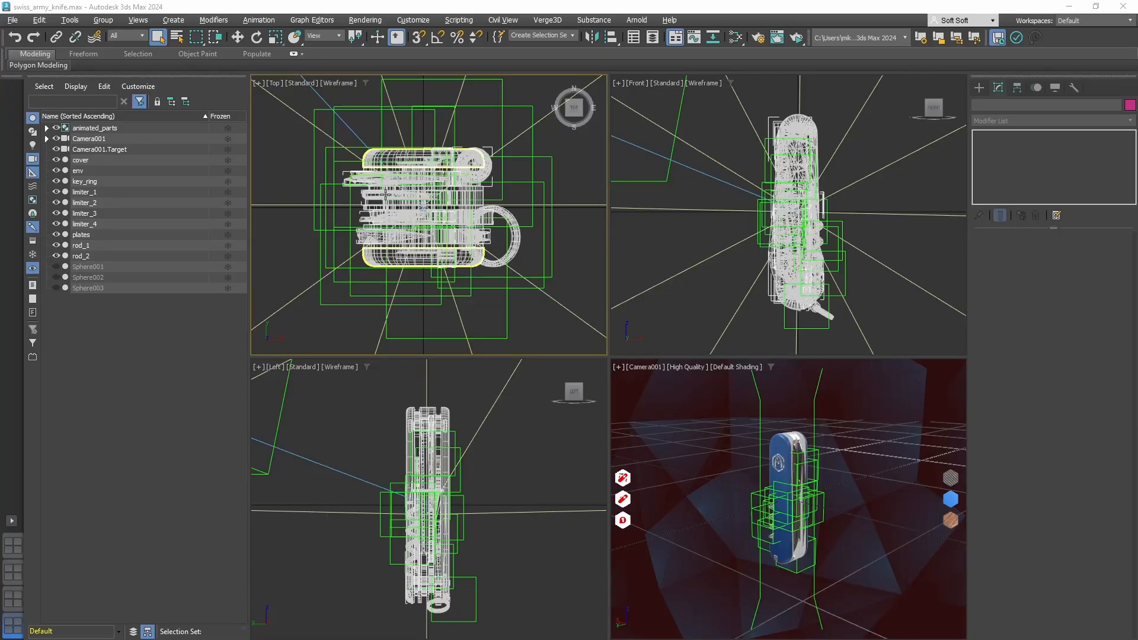
Step: Switch to 3ds Max and open the Slate Material Editor at the plastic material's bitmap nodes
{"action": "left_click", "coordinate": [365, 20]}
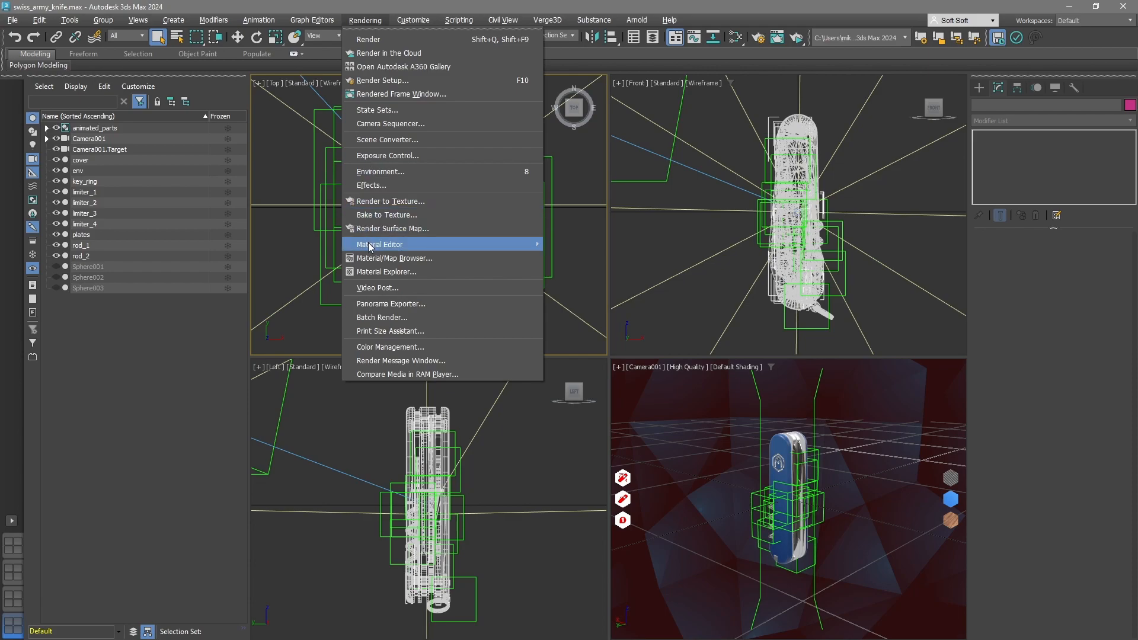
{"action": "mouse_move", "coordinate": [380, 244]}
{"action": "left_click", "coordinate": [596, 257]}
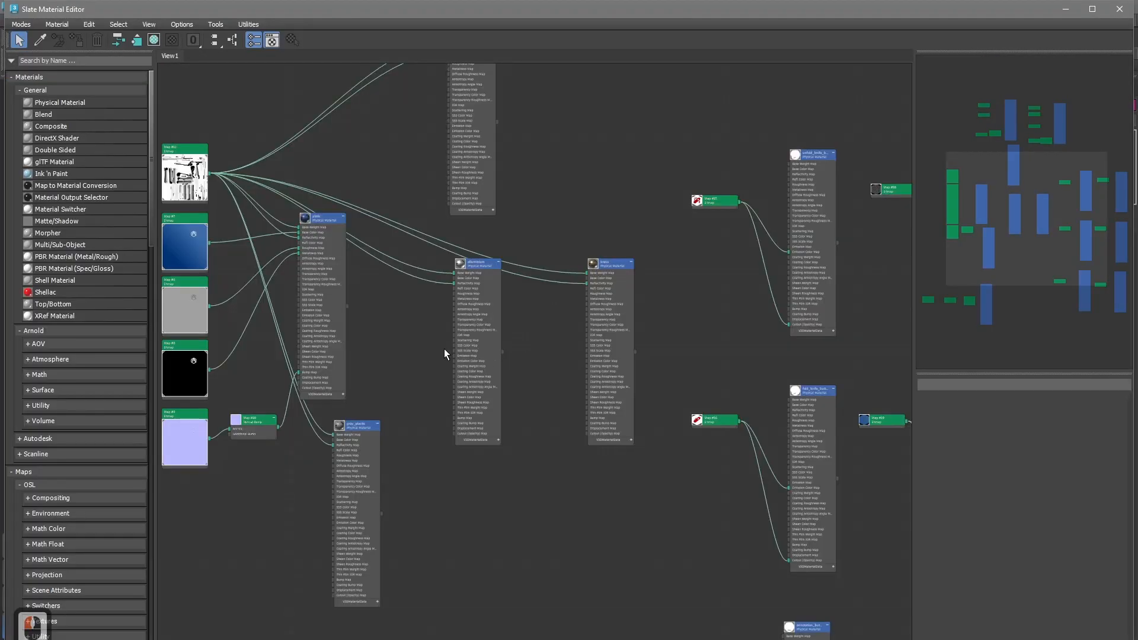
{"action": "middle_click_drag", "start_coordinate": [410, 333], "coordinate": [719, 400]}
{"action": "scroll", "coordinate": [585, 398], "scroll_direction": "up", "scroll_amount": 2}
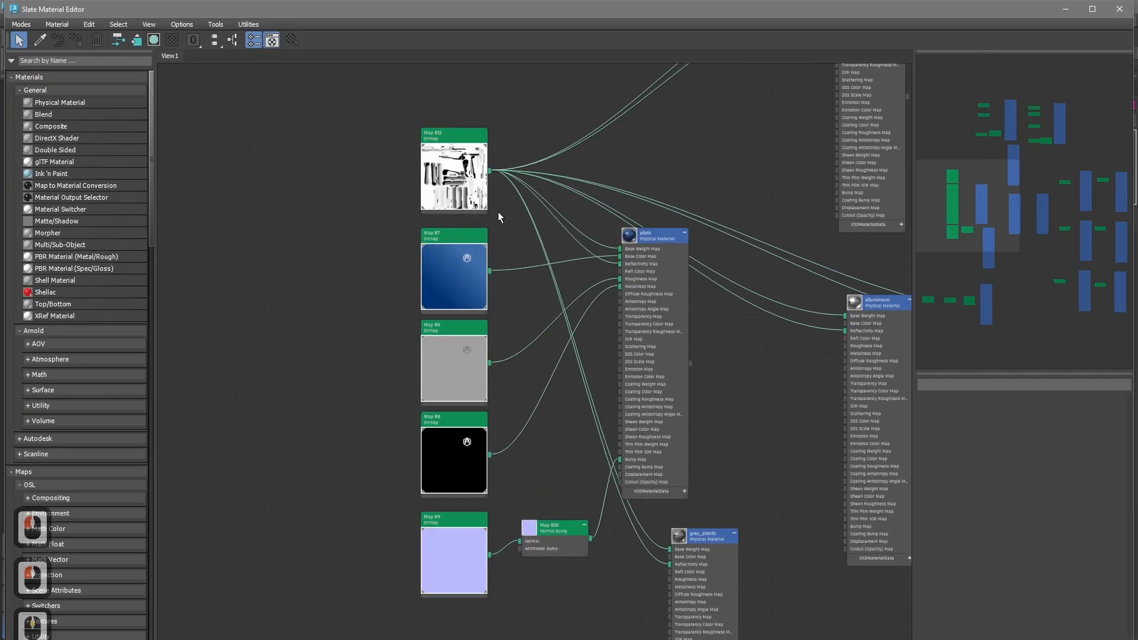
Step: Replace the image of the ambient occlusion bitmap node with swiss_knife_ao.jpg
{"action": "double_click", "coordinate": [460, 188]}
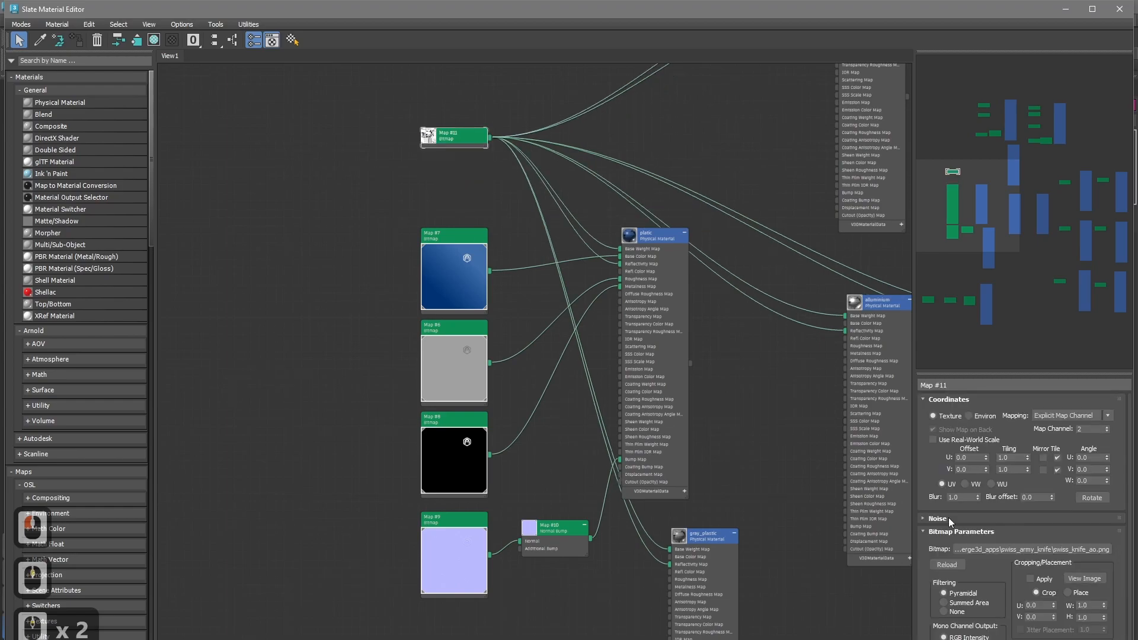
{"action": "double_click", "coordinate": [1017, 550]}
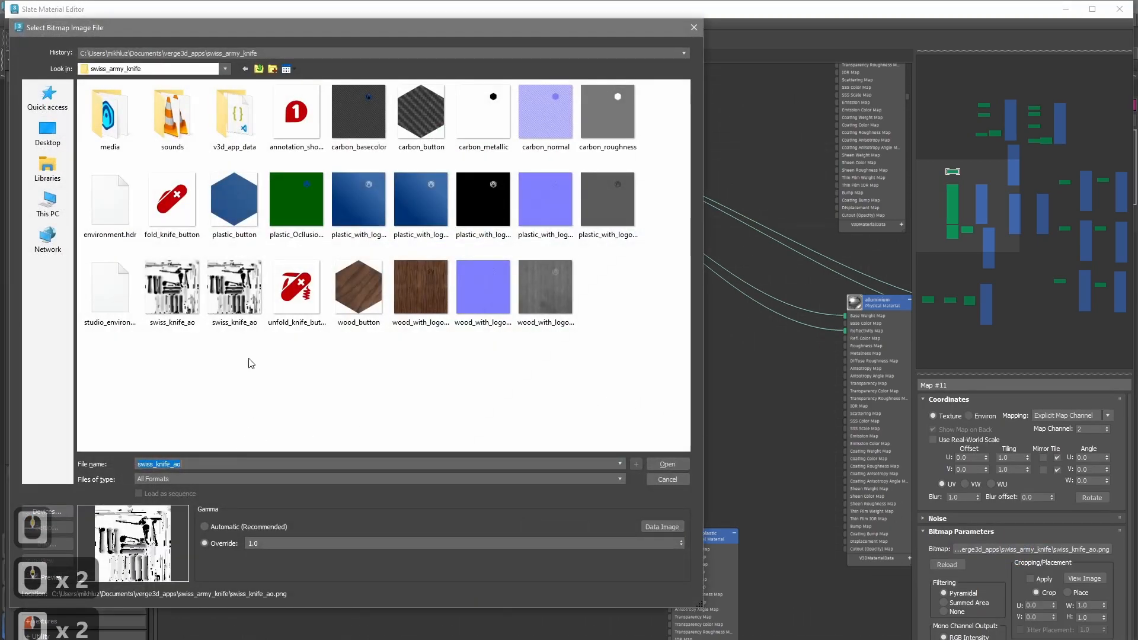
{"action": "left_click", "coordinate": [175, 297]}
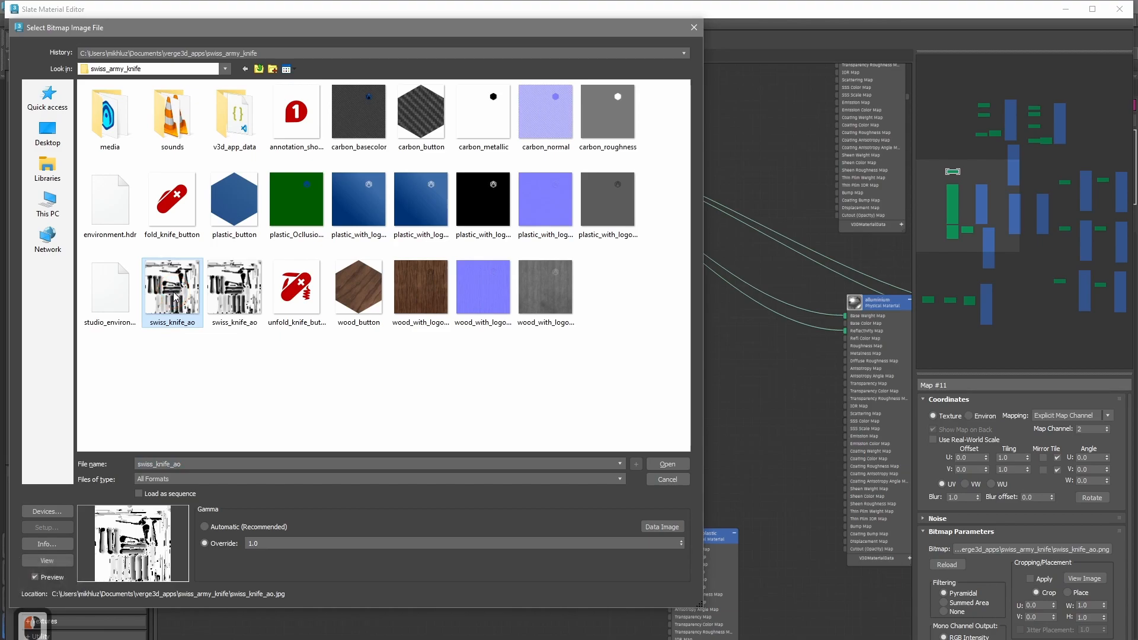
{"action": "left_click", "coordinate": [675, 468]}
Step: Replace the image of the plastic material's base color bitmap with plastic_with_logo_basecolor.jpg
{"action": "double_click", "coordinate": [443, 284]}
{"action": "left_click", "coordinate": [1029, 550]}
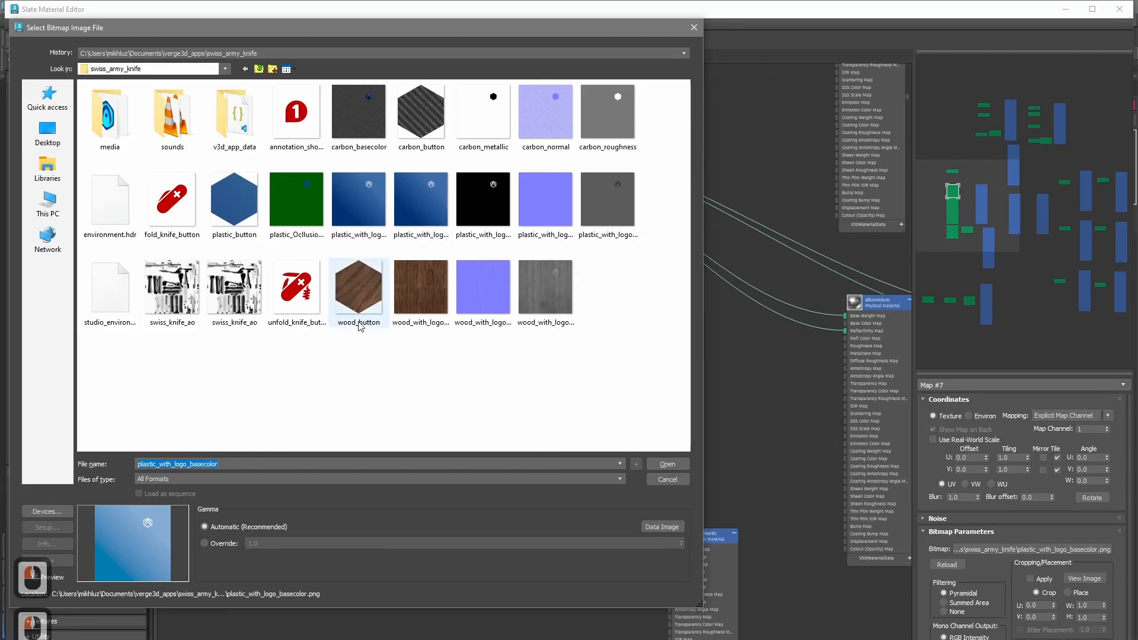
{"action": "left_click", "coordinate": [362, 201]}
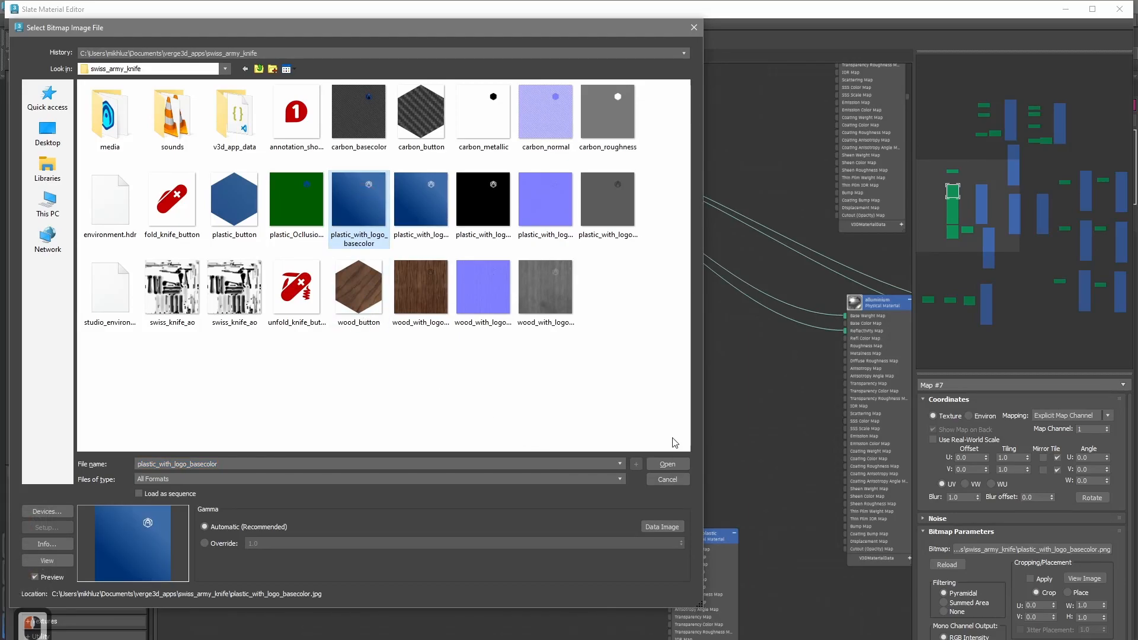
{"action": "left_click", "coordinate": [668, 465]}
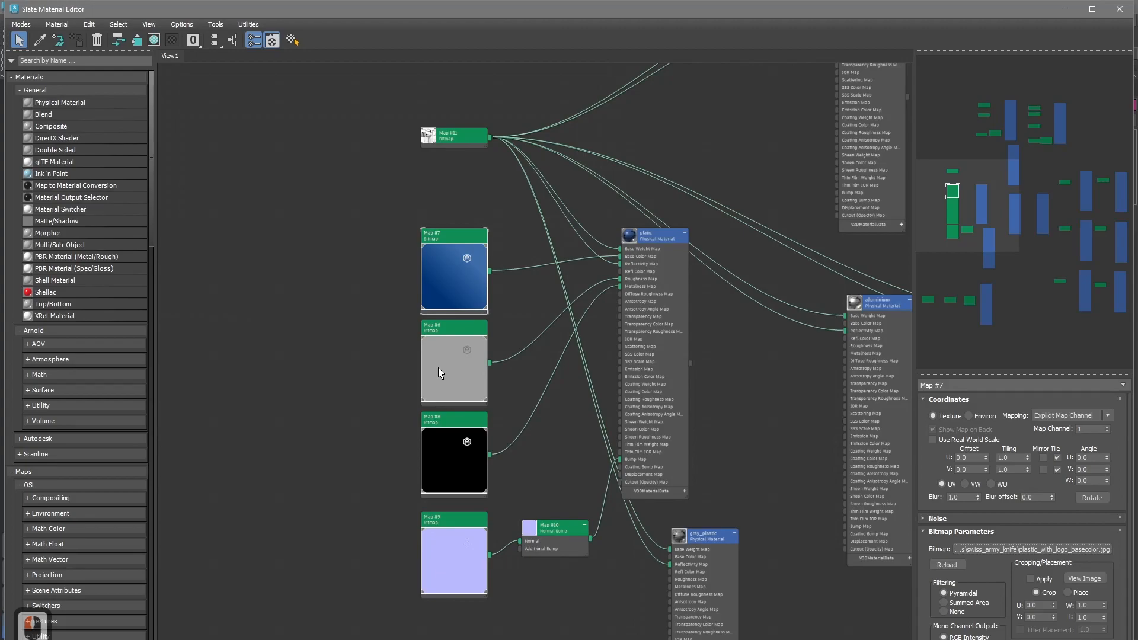
Step: Add a Bitmap map using plastic_OcllusionRoughnessMetallic.jpg with gamma override 1.0, and place it beside the old roughness bitmap
{"action": "left_click", "coordinate": [439, 360]}
{"action": "left_click", "coordinate": [448, 458]}
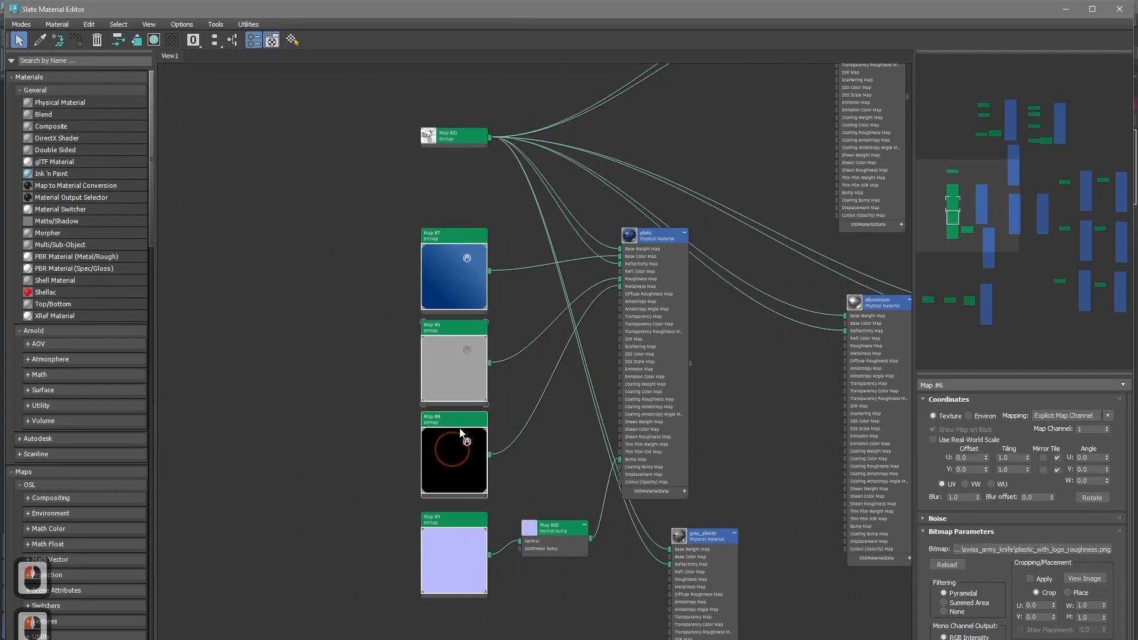
{"action": "left_click", "coordinate": [463, 358]}
{"action": "triple_click", "coordinate": [87, 60]}
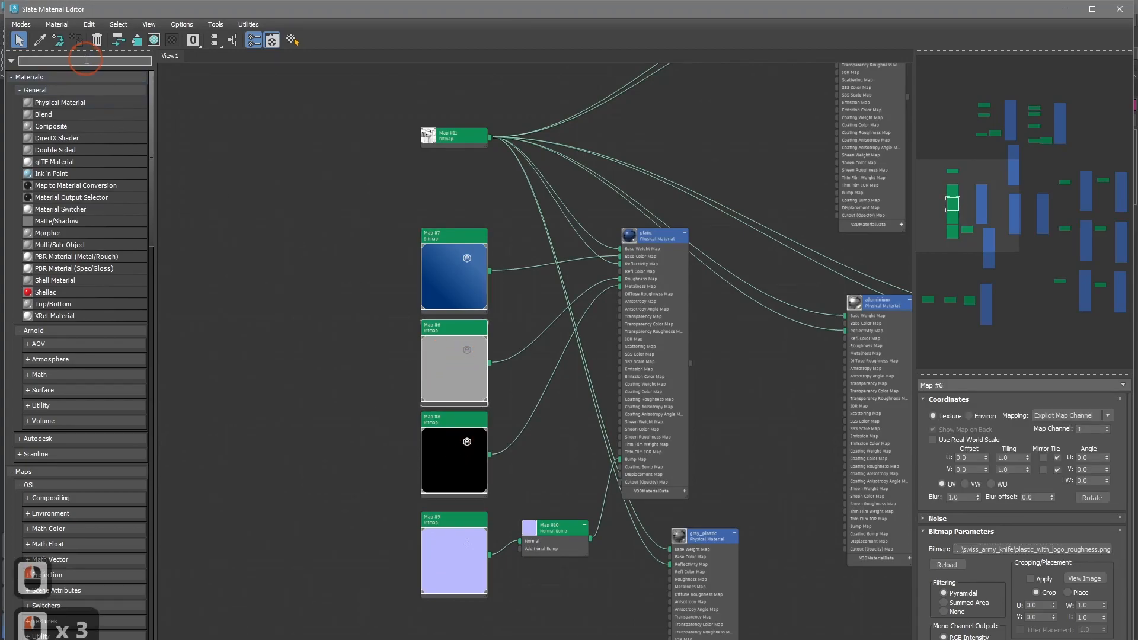
{"action": "type", "text": "bit"}
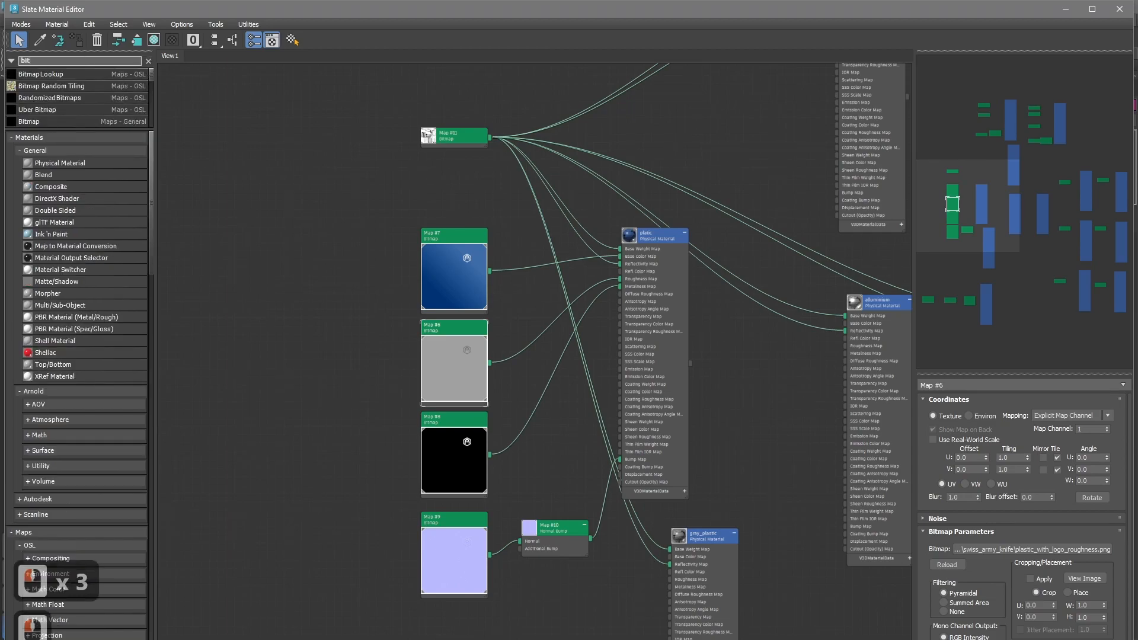
{"action": "left_click_drag", "start_coordinate": [28, 121], "coordinate": [317, 365]}
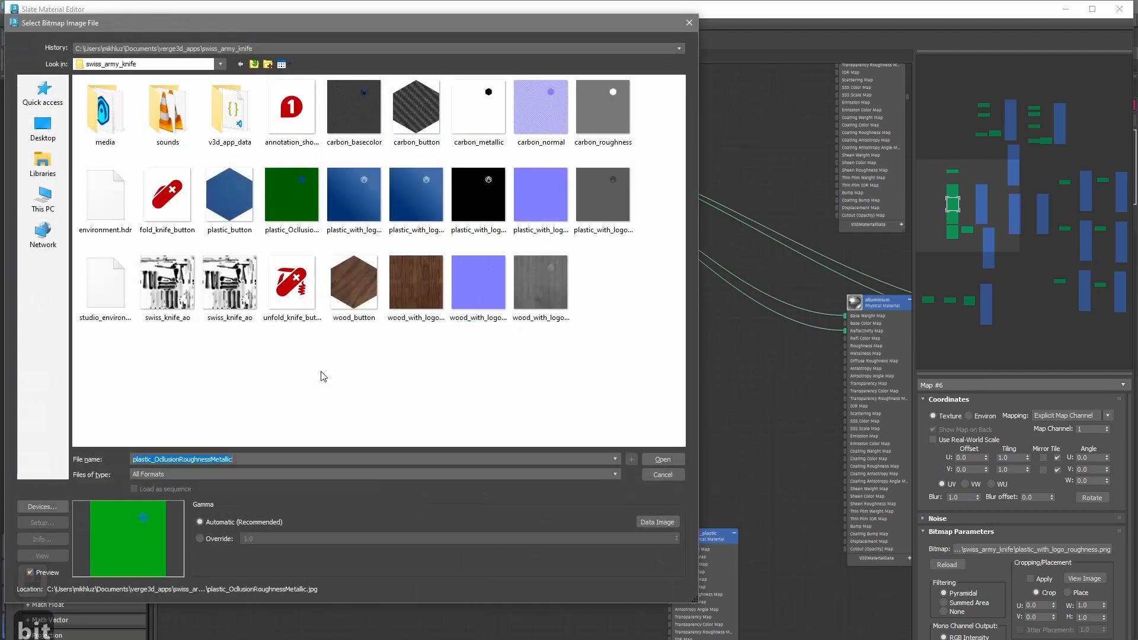
{"action": "left_click", "coordinate": [301, 202]}
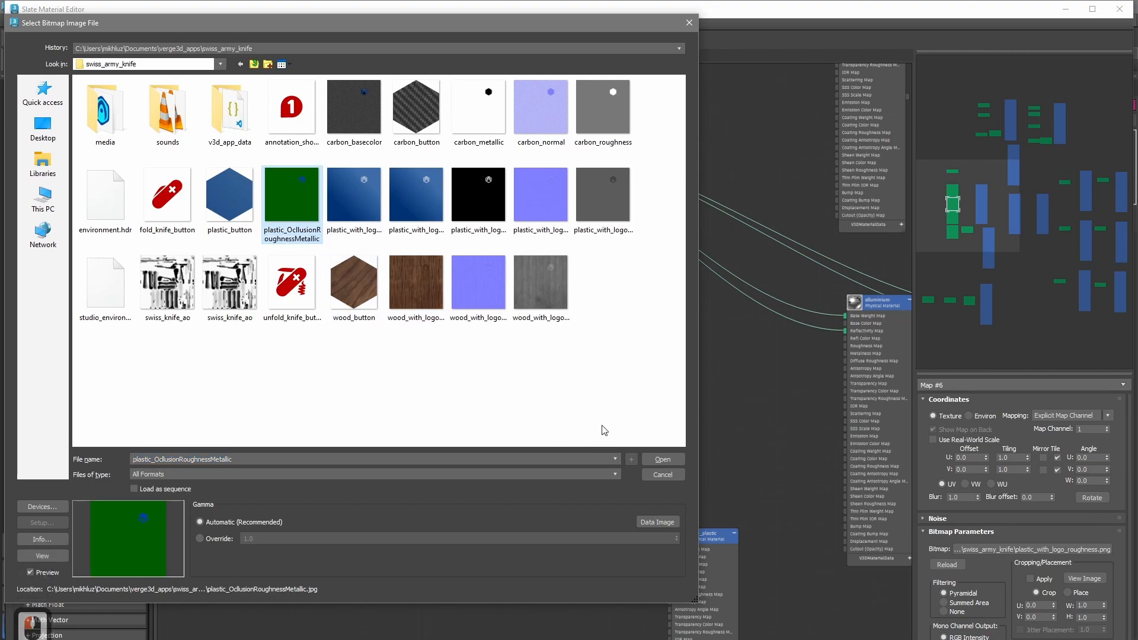
{"action": "left_click", "coordinate": [213, 538]}
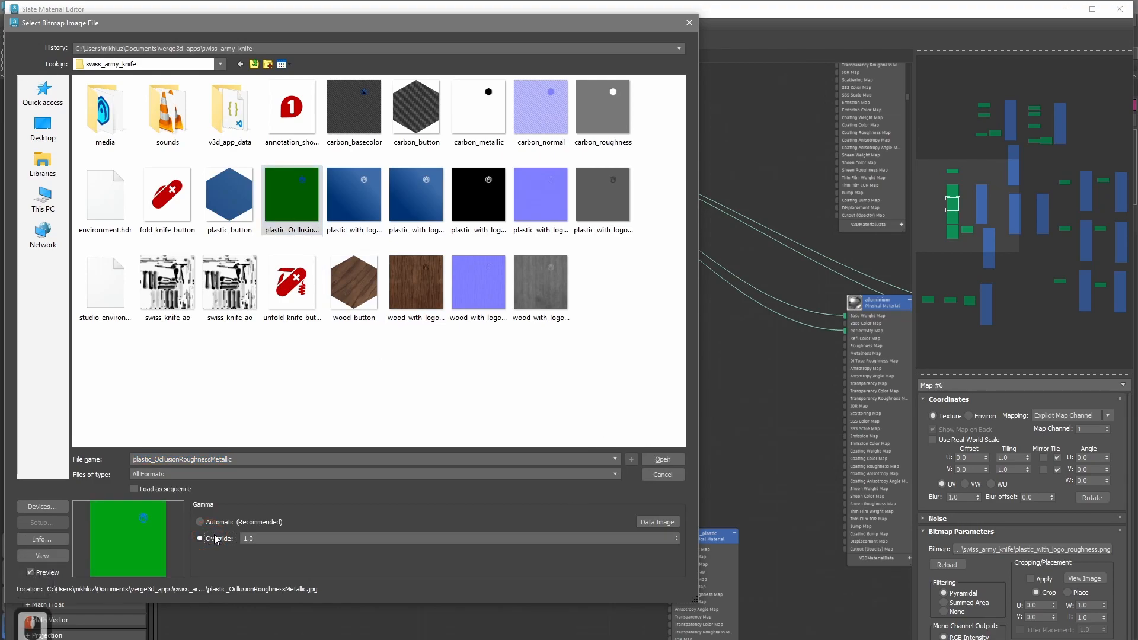
{"action": "left_click", "coordinate": [663, 460]}
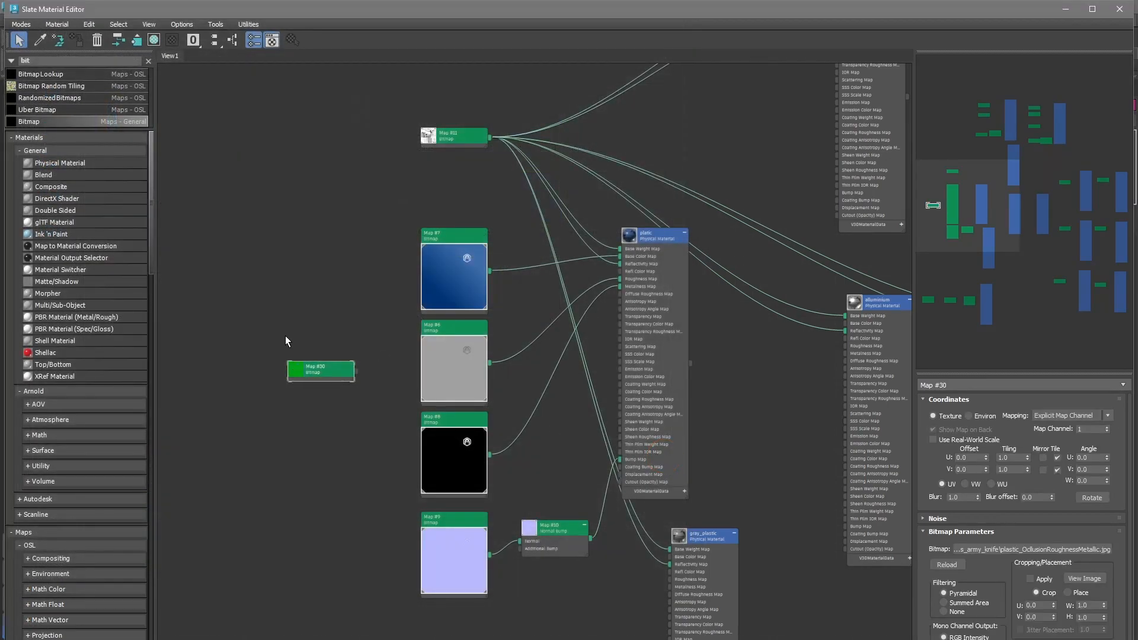
{"action": "left_click_drag", "start_coordinate": [329, 375], "coordinate": [270, 373]}
{"action": "middle_click_drag", "start_coordinate": [287, 423], "coordinate": [321, 433]}
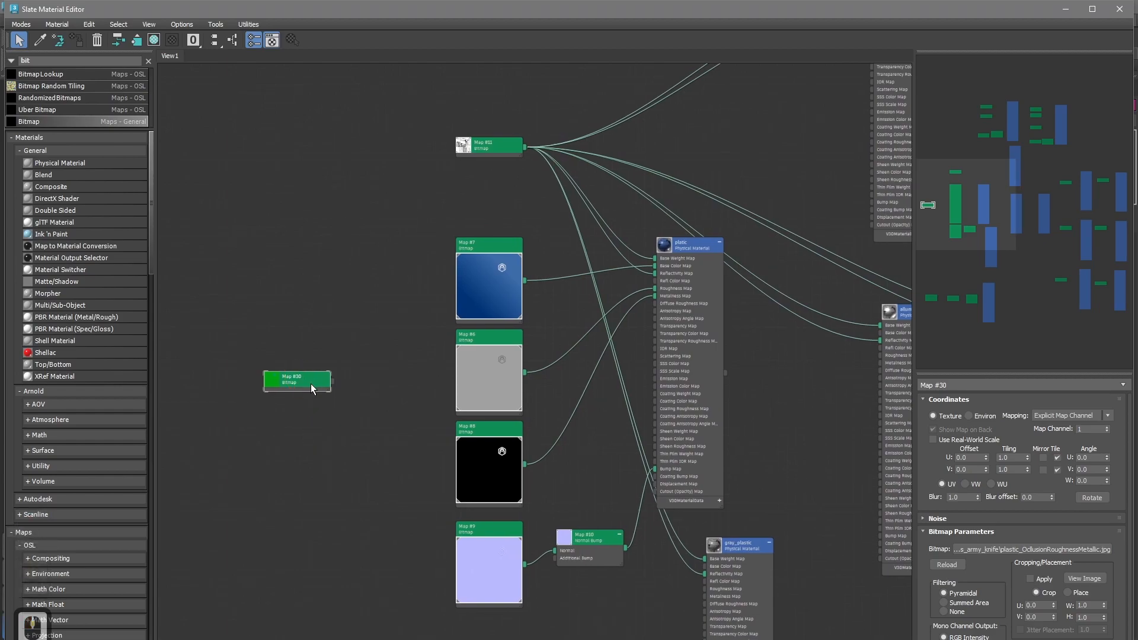
Step: Add two general Color Correction maps and connect the packed occlusion-roughness-metallic bitmap to both
{"action": "left_click", "coordinate": [485, 358]}
{"action": "left_click", "coordinate": [475, 450]}
{"action": "double_click", "coordinate": [93, 63]}
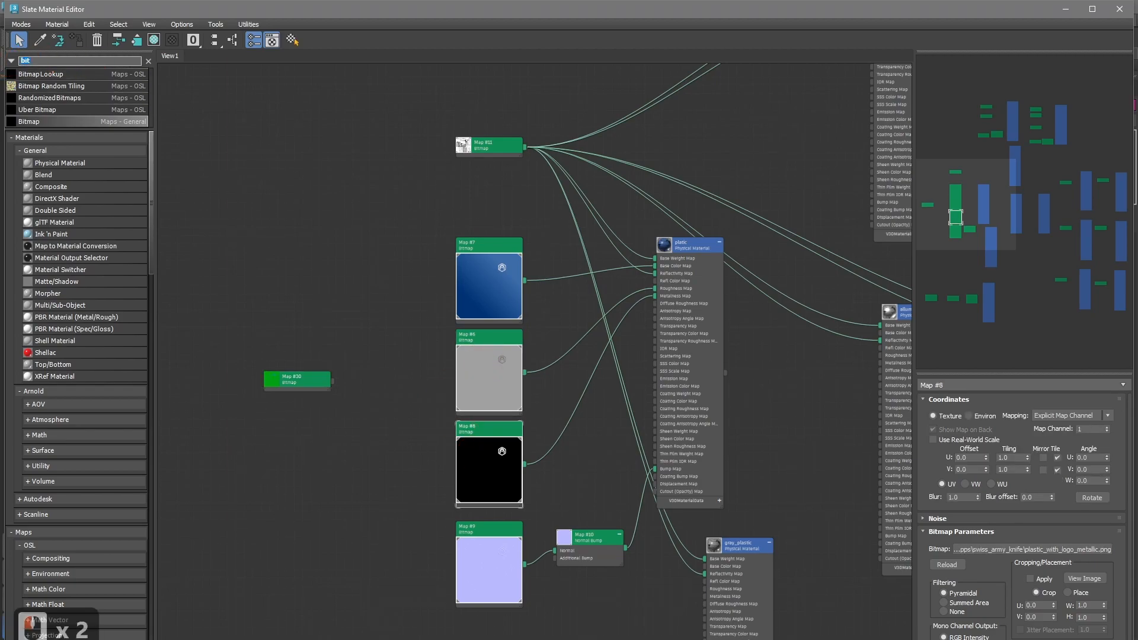
{"action": "type", "text": "lor cor"}
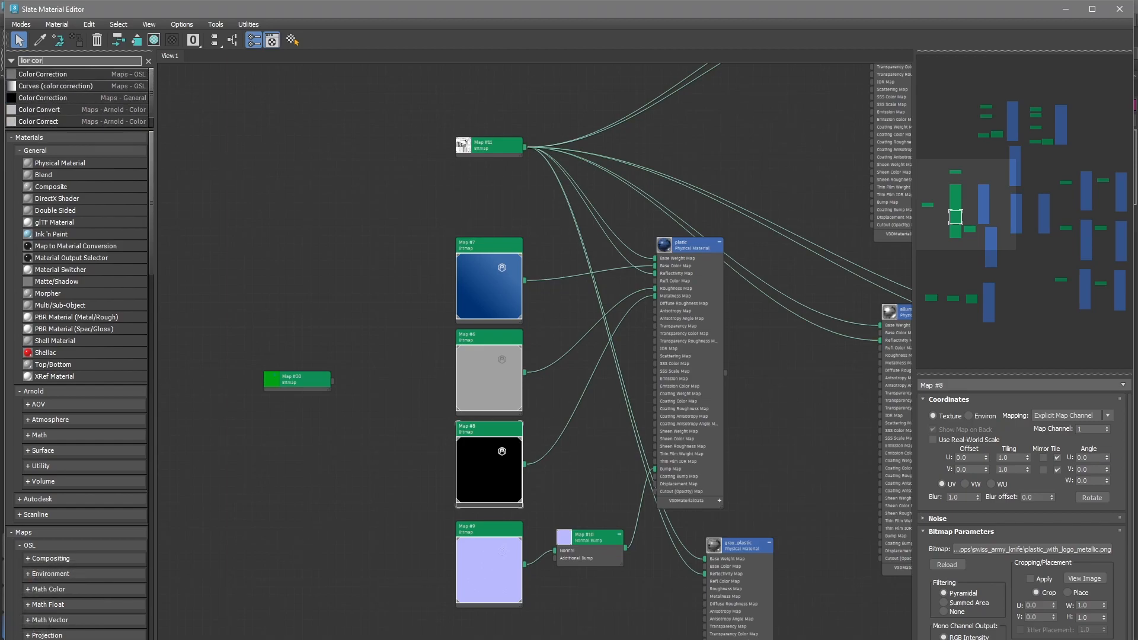
{"action": "left_click_drag", "start_coordinate": [62, 97], "coordinate": [401, 405]}
{"action": "left_click_drag", "start_coordinate": [315, 381], "coordinate": [357, 335]}
{"action": "left_click_drag", "start_coordinate": [286, 365], "coordinate": [364, 411]}
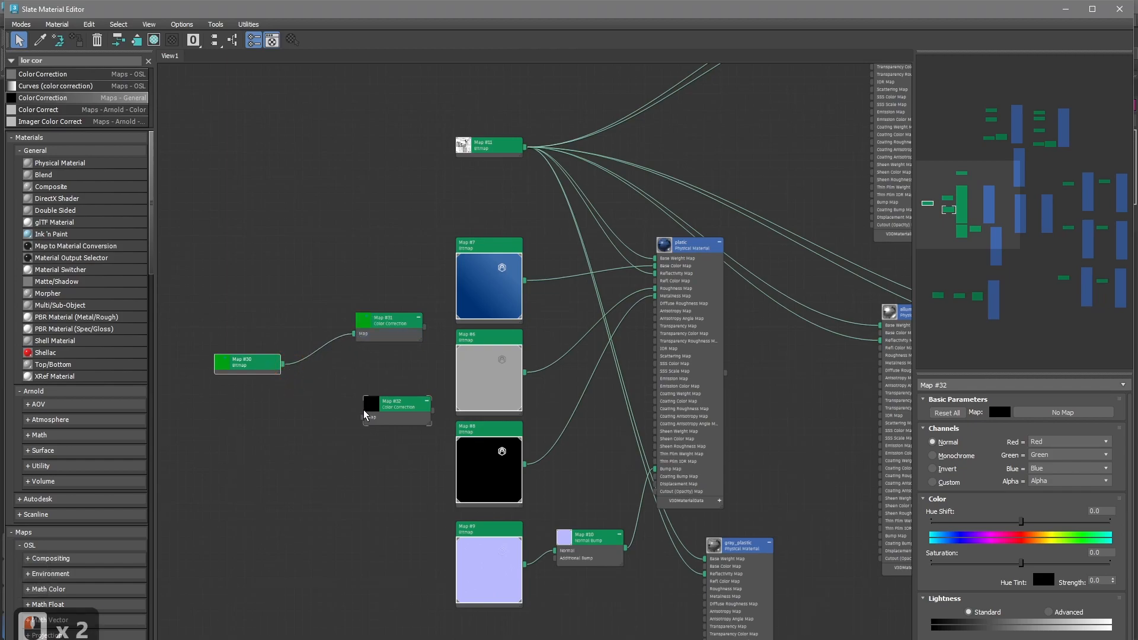
{"action": "left_click_drag", "start_coordinate": [283, 365], "coordinate": [363, 418]}
Step: Set the Red, Green and Blue channels of the upper Color Correction map to Green
{"action": "left_click_drag", "start_coordinate": [387, 330], "coordinate": [388, 331]}
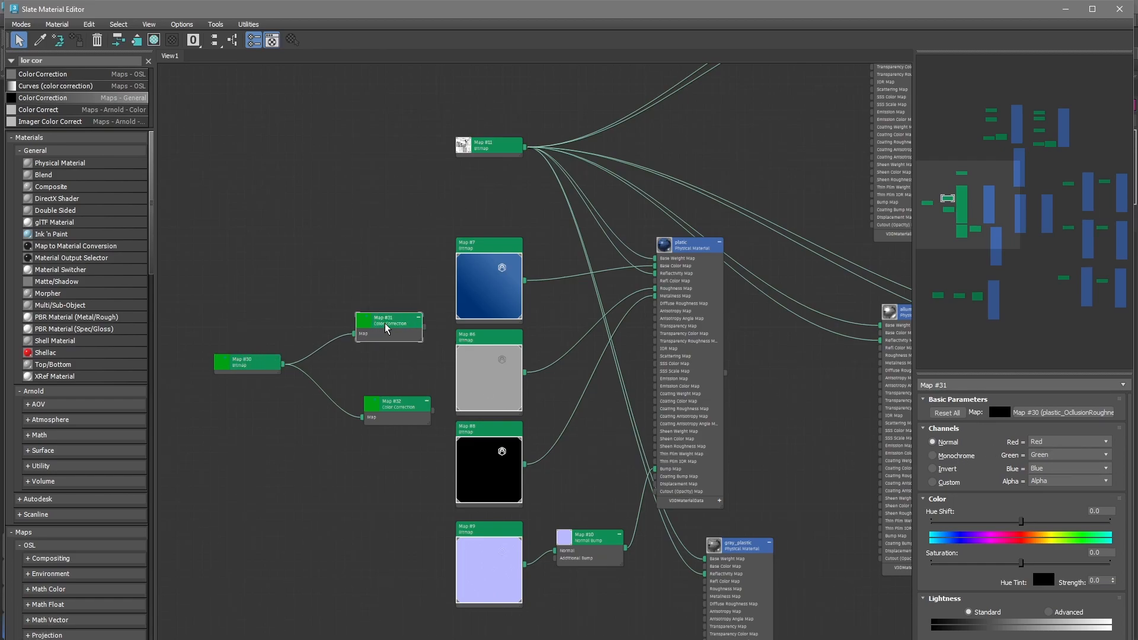
{"action": "left_click", "coordinate": [1042, 444]}
{"action": "left_click", "coordinate": [1043, 461]}
{"action": "left_click", "coordinate": [1044, 469]}
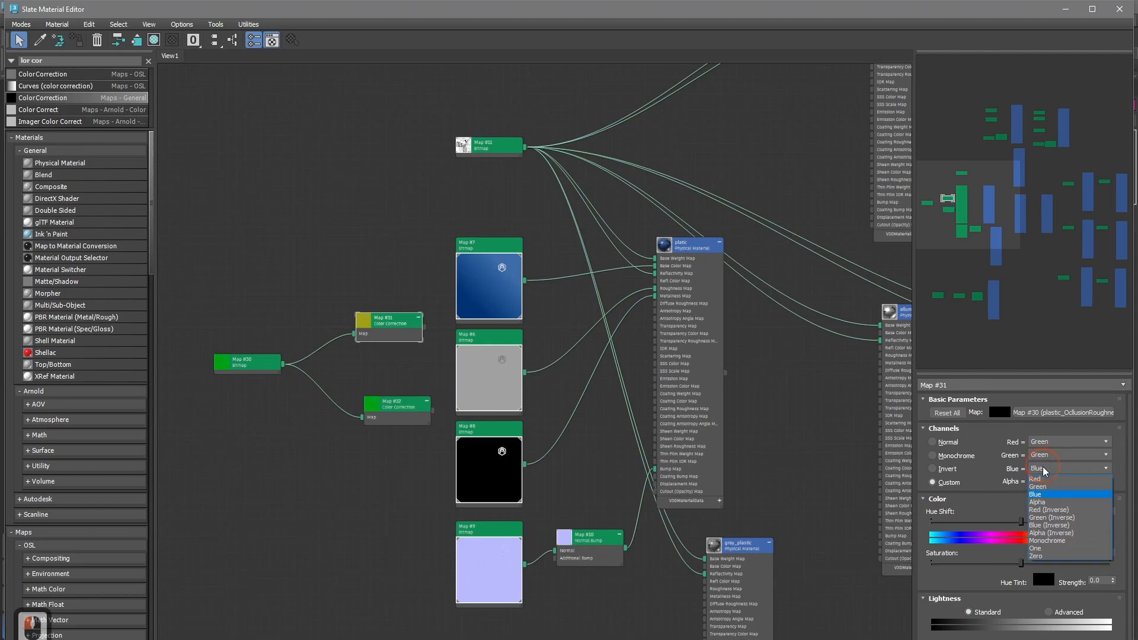
{"action": "left_click", "coordinate": [1045, 487]}
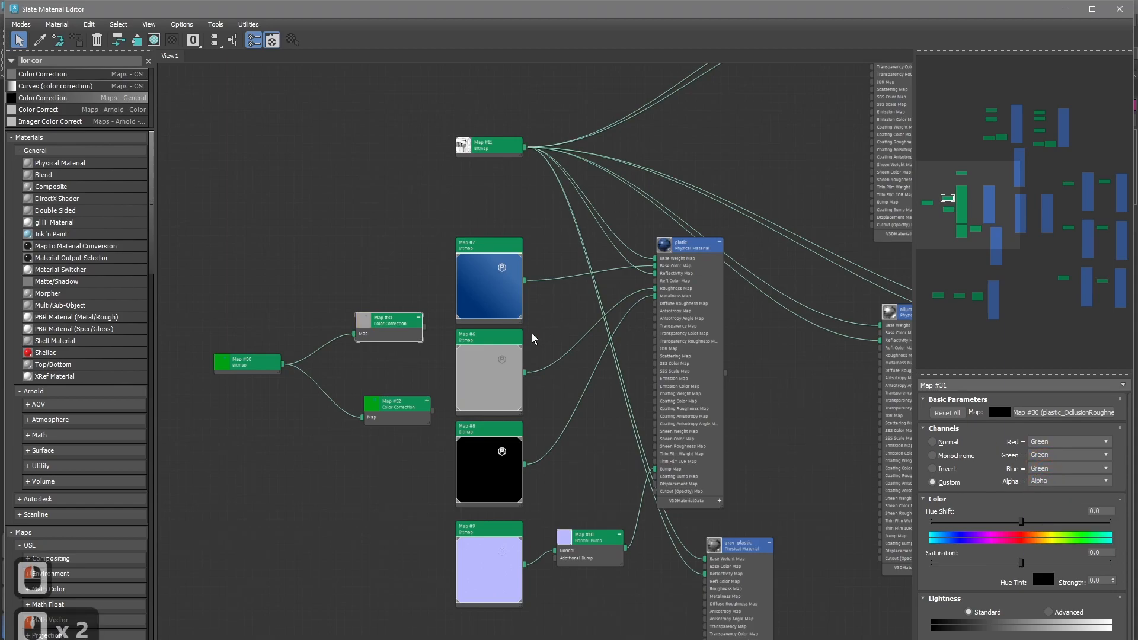
Step: Connect the upper Color Correction map to the plastic material's Roughness Map input and delete the old roughness bitmap
{"action": "left_click_drag", "start_coordinate": [425, 327], "coordinate": [656, 291]}
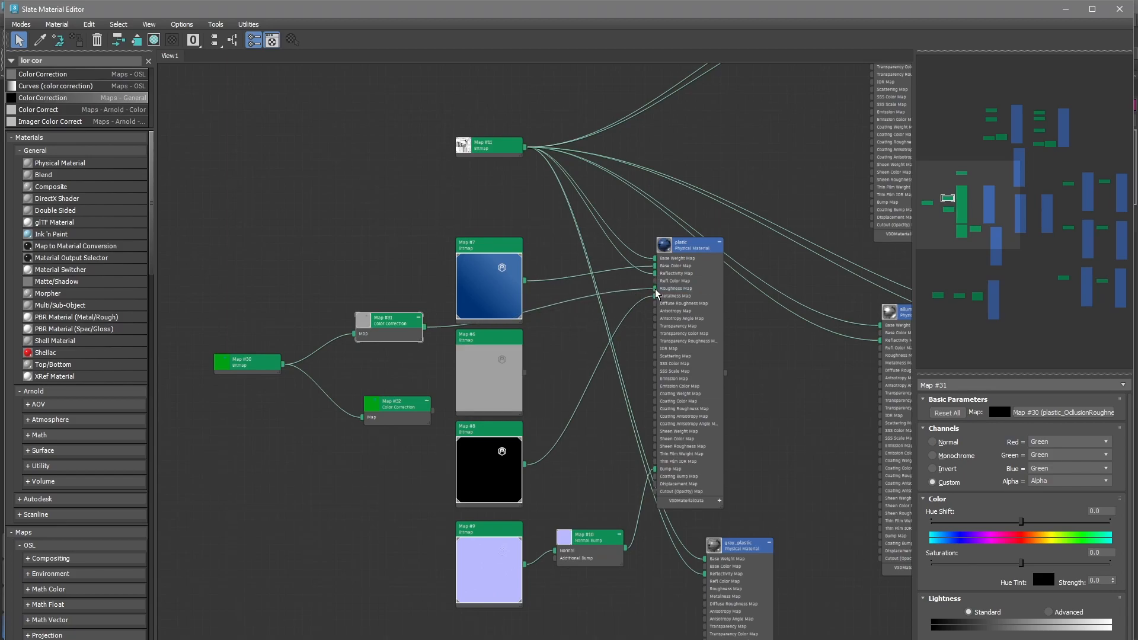
{"action": "left_click", "coordinate": [493, 368]}
{"action": "key", "text": "Delete"}
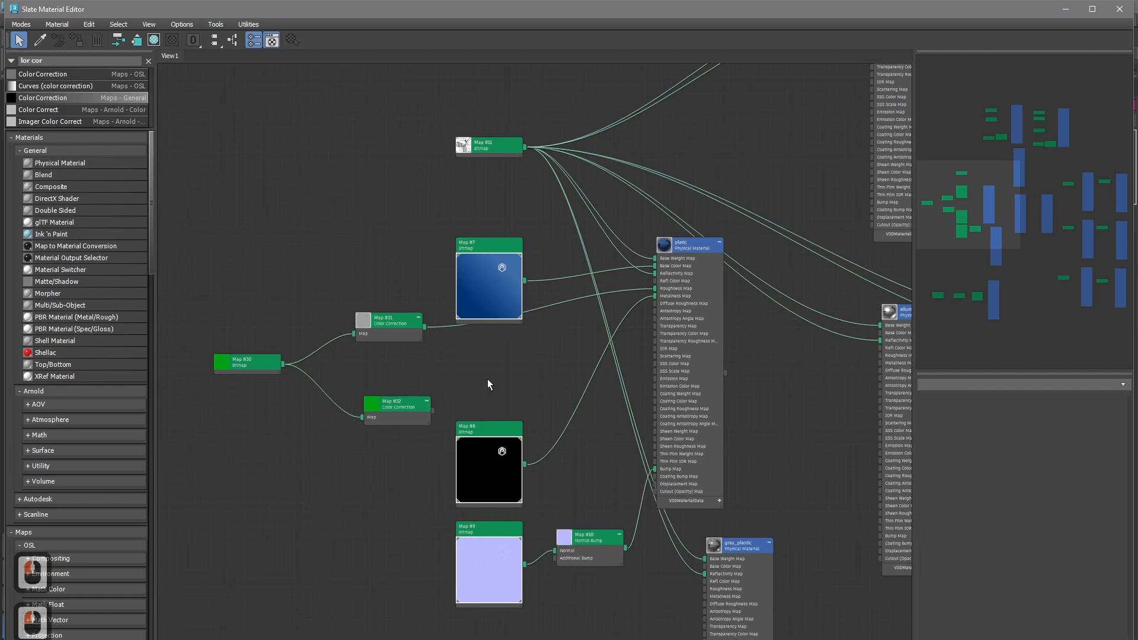
Step: Set the lower Color Correction map's Red, Green and Blue channels to Blue and connect it to the plastic material's Metalness Map input
{"action": "left_click", "coordinate": [410, 405]}
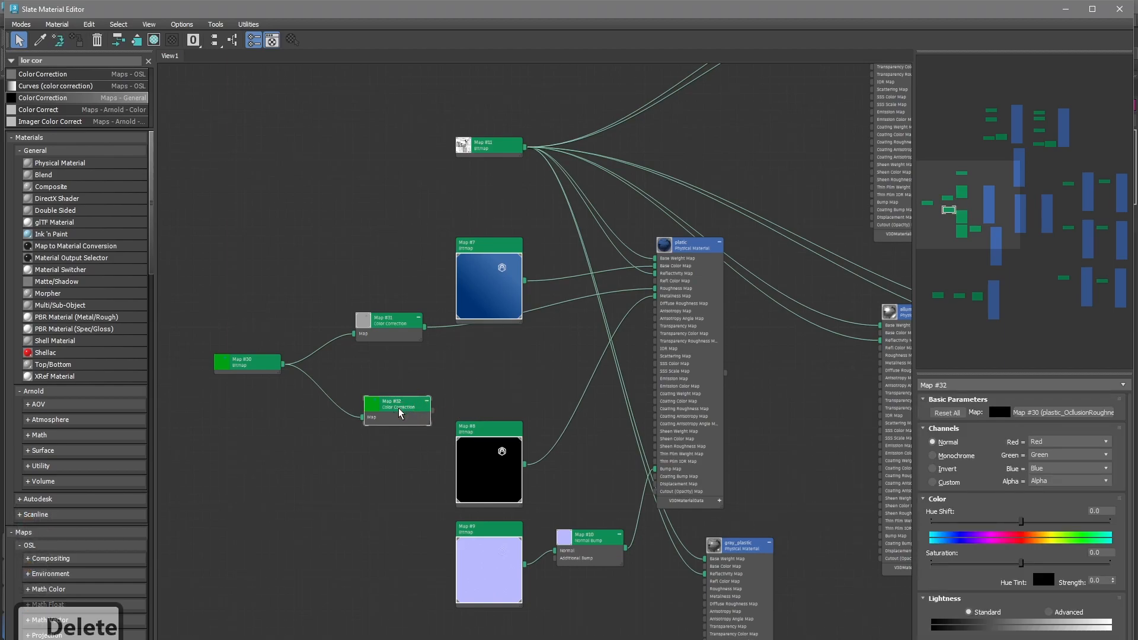
{"action": "left_click", "coordinate": [1043, 443]}
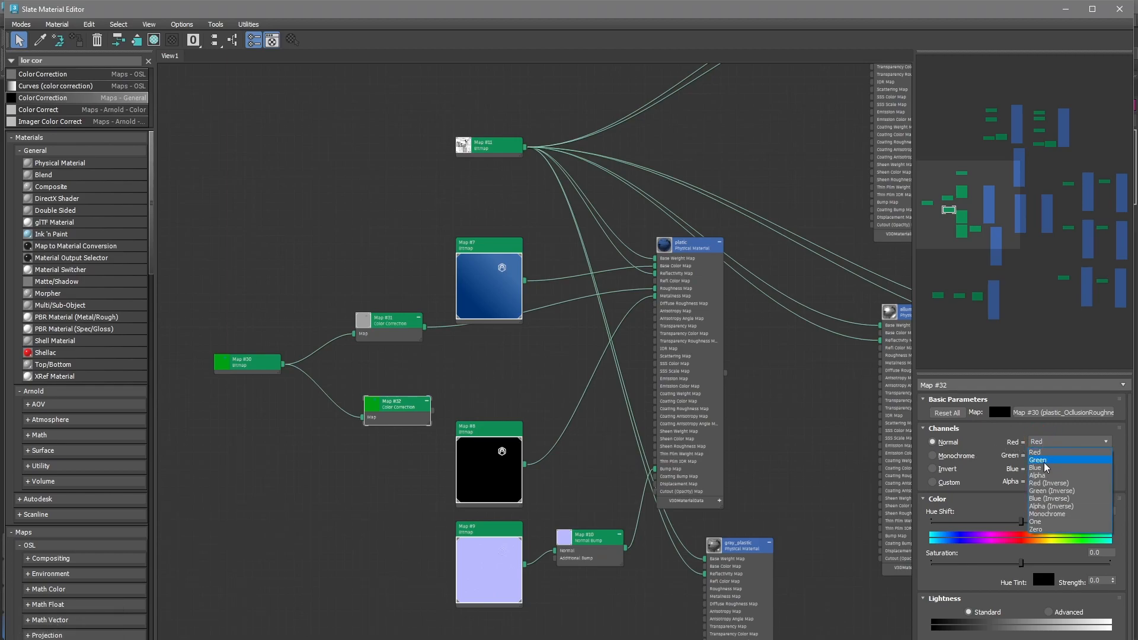
{"action": "left_click", "coordinate": [1045, 460]}
{"action": "left_click", "coordinate": [1047, 484]}
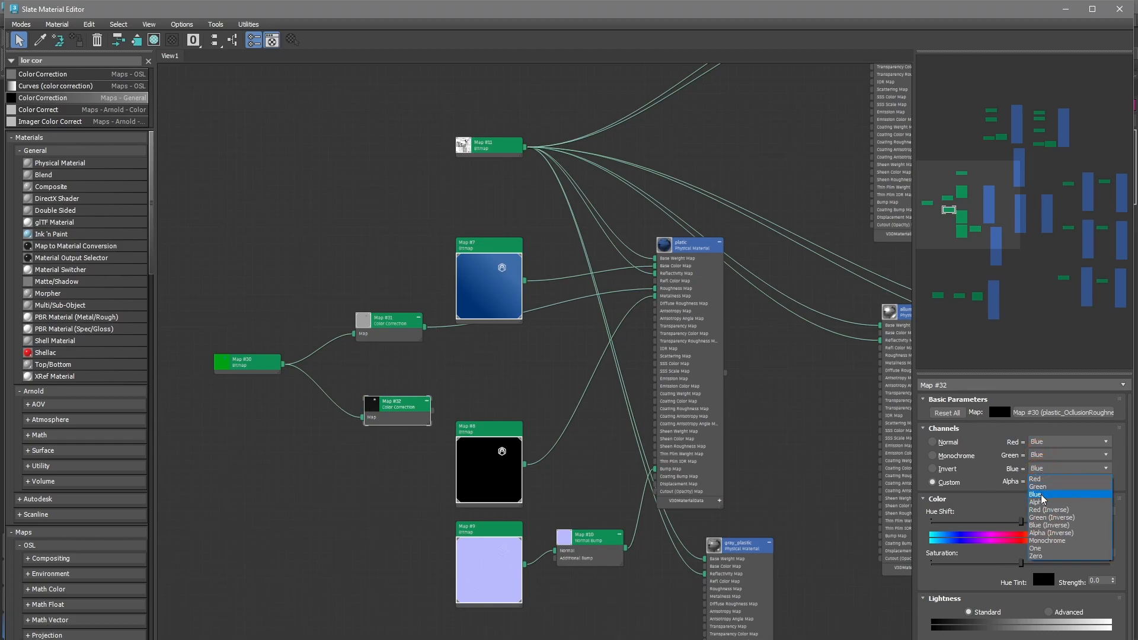
{"action": "left_click", "coordinate": [984, 495]}
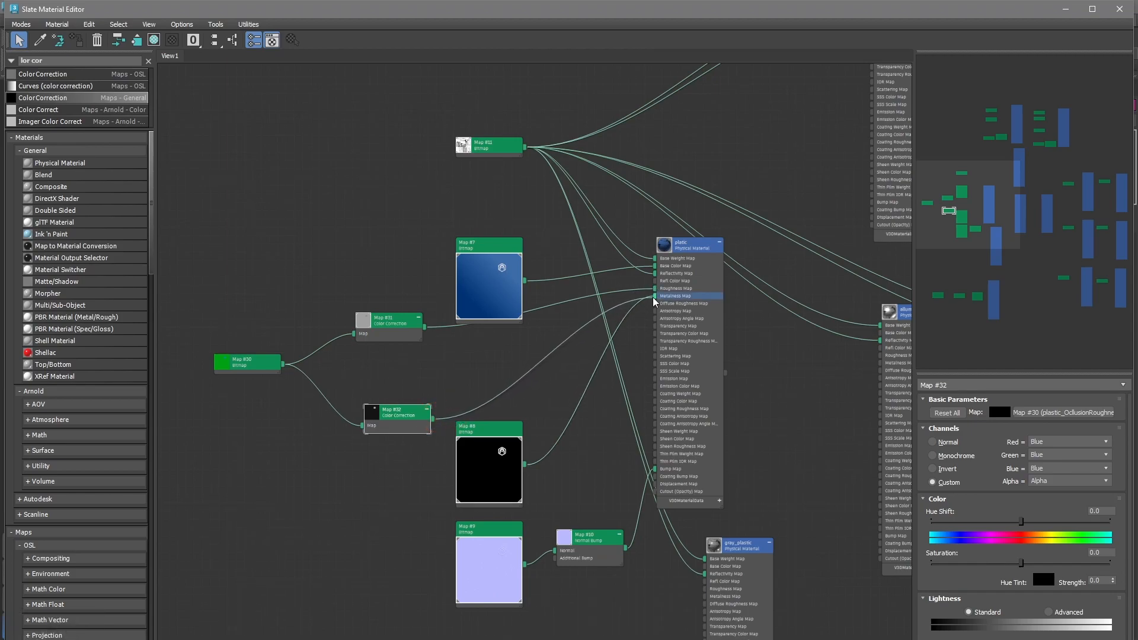
Step: Delete the old metalness bitmap of the plastic material and move the normal bitmap below the Color Correction maps
{"action": "left_click", "coordinate": [486, 458]}
{"action": "key", "text": "Delete"}
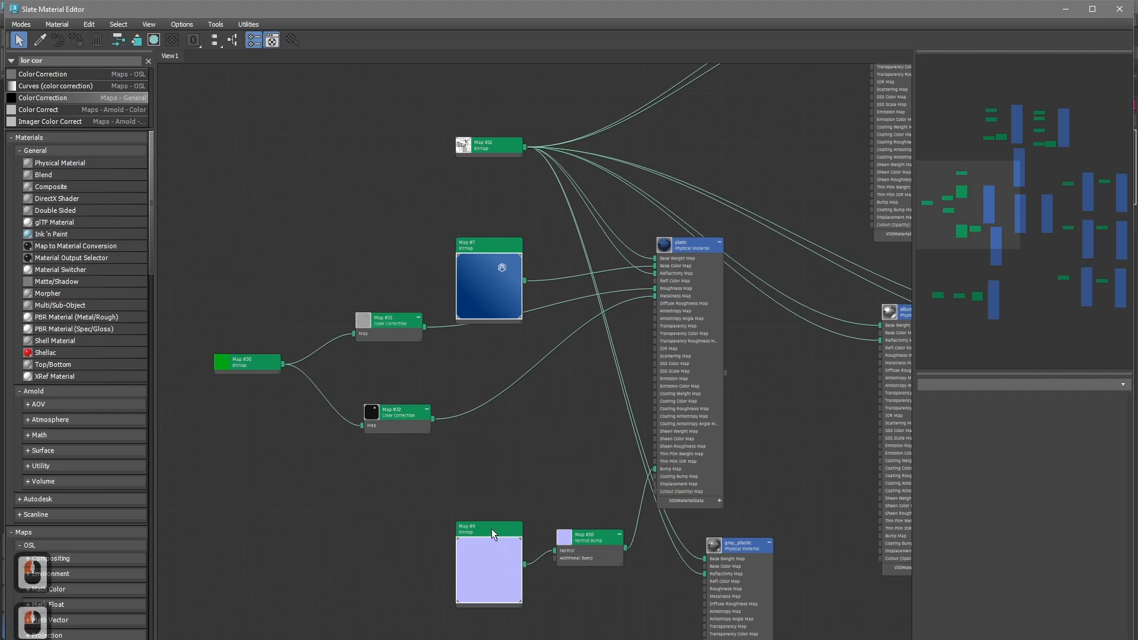
{"action": "left_click_drag", "start_coordinate": [494, 535], "coordinate": [377, 502]}
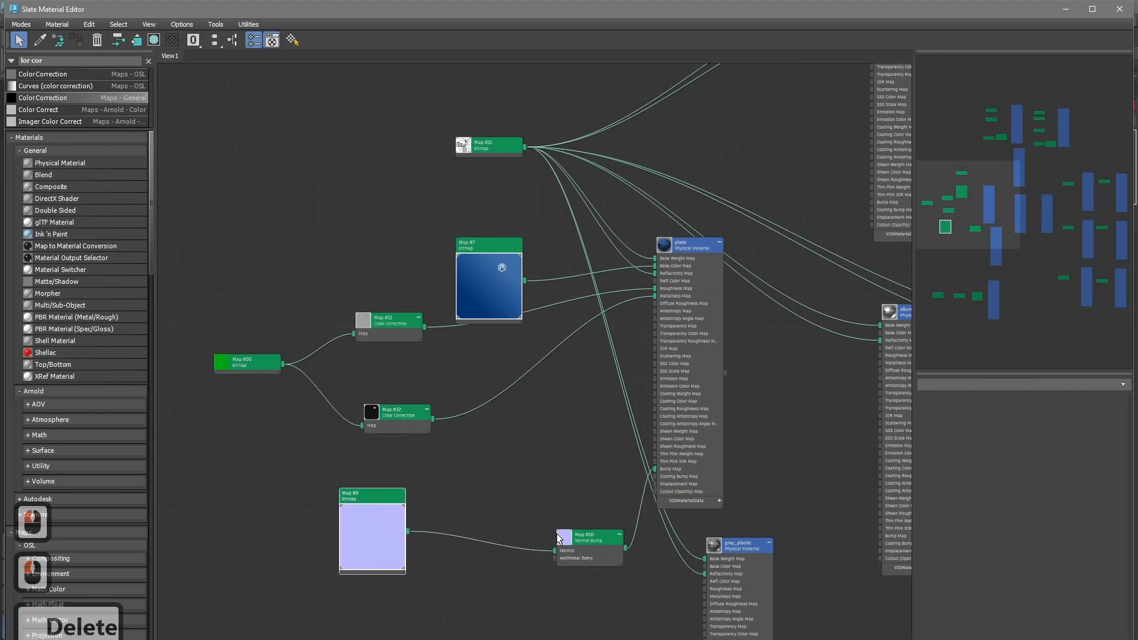
{"action": "middle_click_drag", "start_coordinate": [534, 407], "coordinate": [450, 468]}
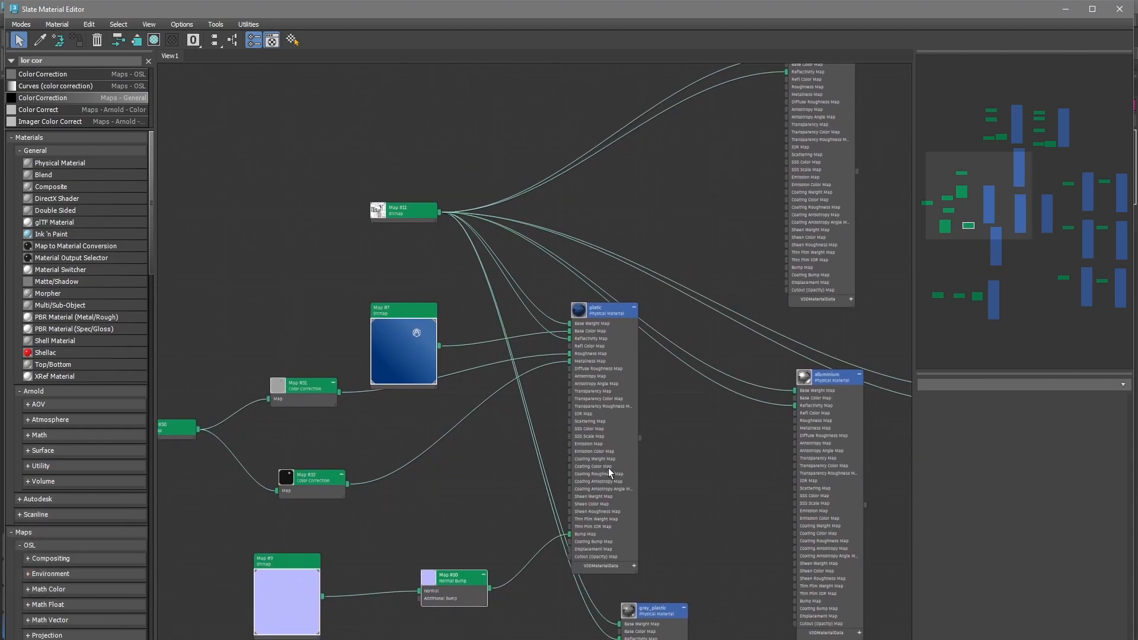
Step: Delete the wood and carbon physical materials together with all of their connected bitmap and normal bump maps
{"action": "double_click", "coordinate": [610, 315]}
{"action": "middle_click_drag", "start_coordinate": [739, 459], "coordinate": [624, 377]}
{"action": "middle_click_drag", "start_coordinate": [605, 198], "coordinate": [357, 362]}
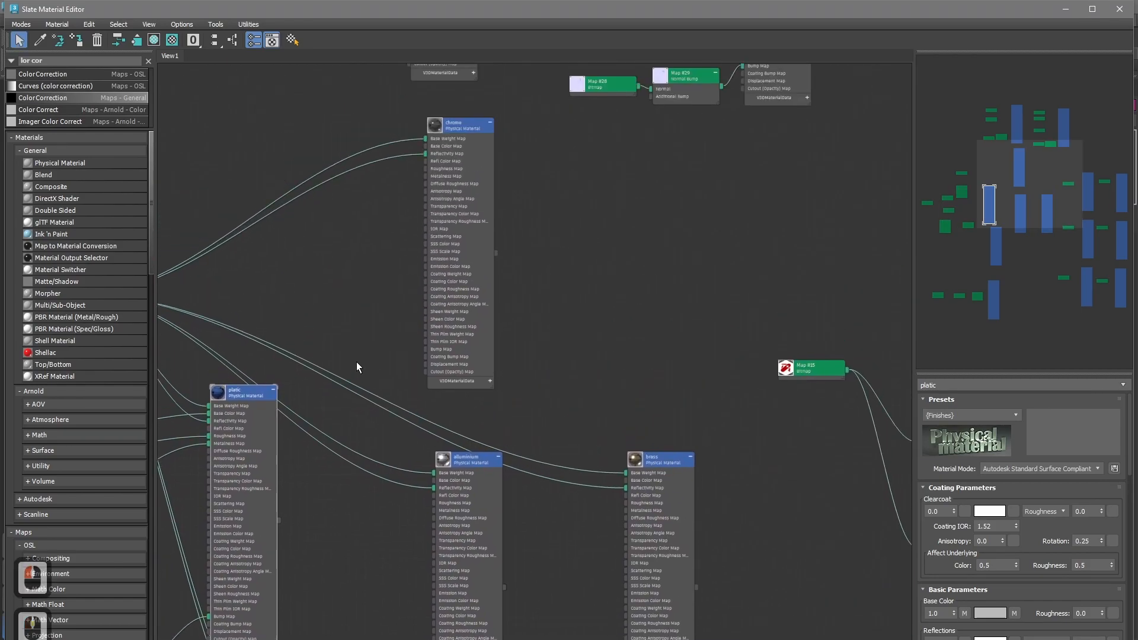
{"action": "scroll", "coordinate": [320, 349], "scroll_direction": "down", "scroll_amount": 4}
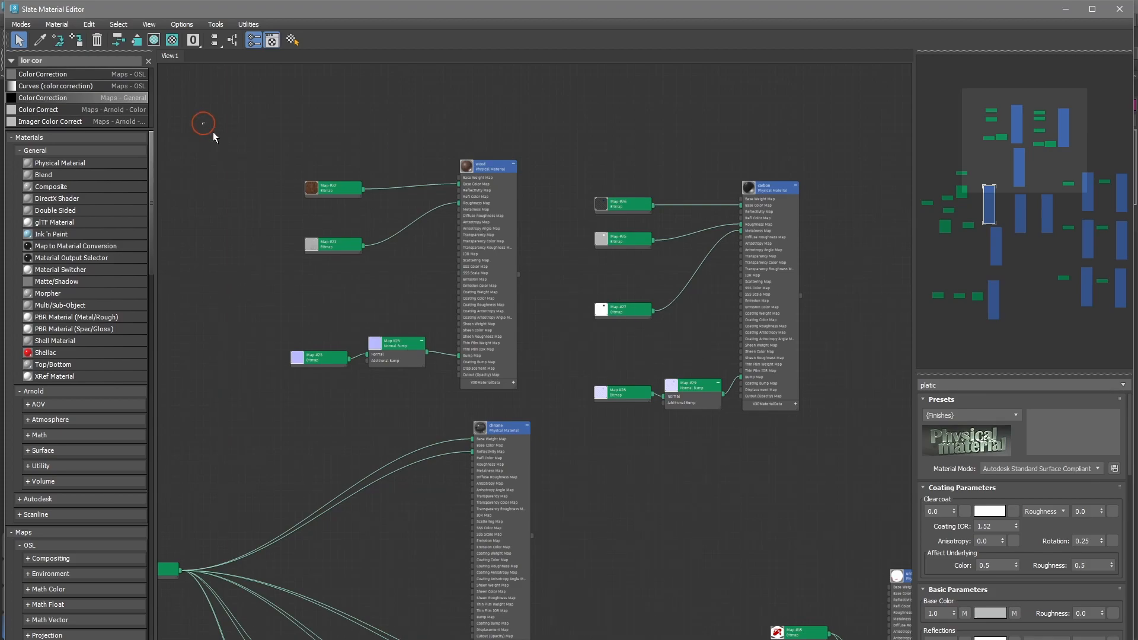
{"action": "key", "text": "Delete"}
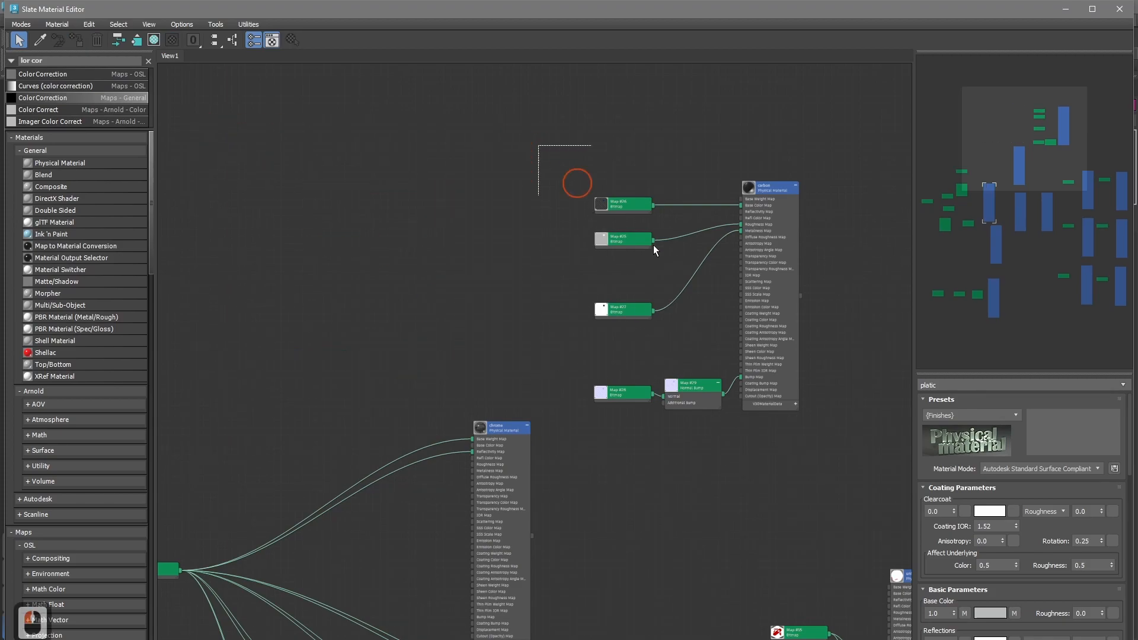
{"action": "left_click_drag", "start_coordinate": [836, 419], "coordinate": [836, 420]}
{"action": "key", "text": "Delete"}
Step: Move the blue base color bitmap above the Color Correction maps, rename the plastic material to cover, and close the Slate Material Editor
{"action": "middle_click_drag", "start_coordinate": [376, 414], "coordinate": [670, 102]}
{"action": "scroll", "coordinate": [480, 399], "scroll_direction": "up", "scroll_amount": 1}
{"action": "middle_click_drag", "start_coordinate": [458, 472], "coordinate": [504, 410]}
{"action": "scroll", "coordinate": [493, 414], "scroll_direction": "up", "scroll_amount": 1}
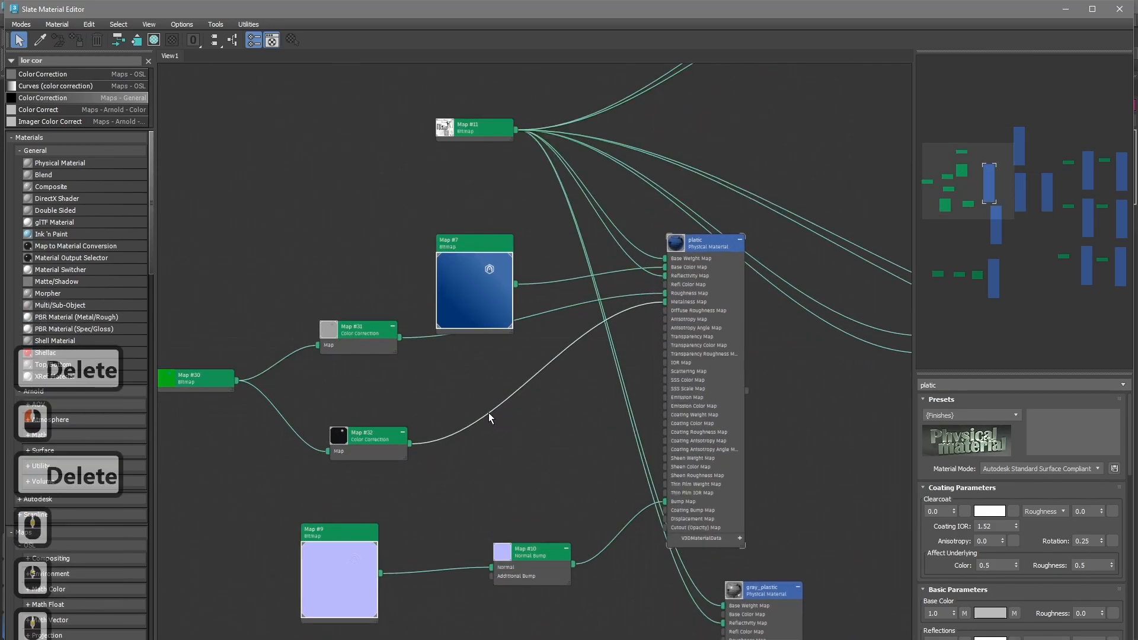
{"action": "left_click_drag", "start_coordinate": [491, 269], "coordinate": [364, 221]}
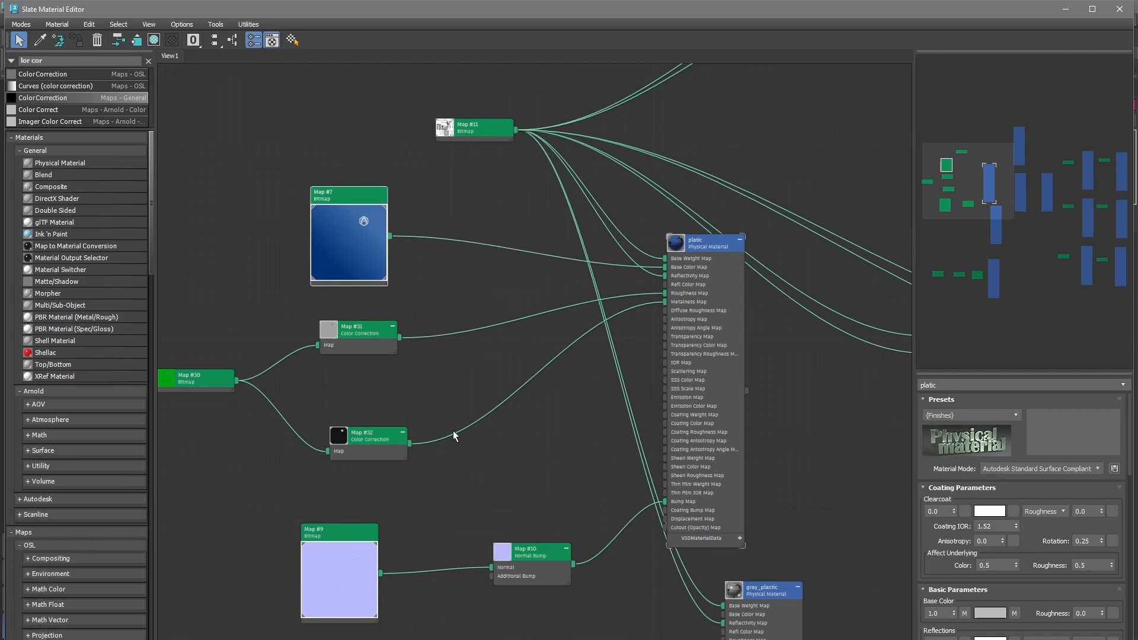
{"action": "middle_click_drag", "start_coordinate": [515, 291], "coordinate": [490, 318]}
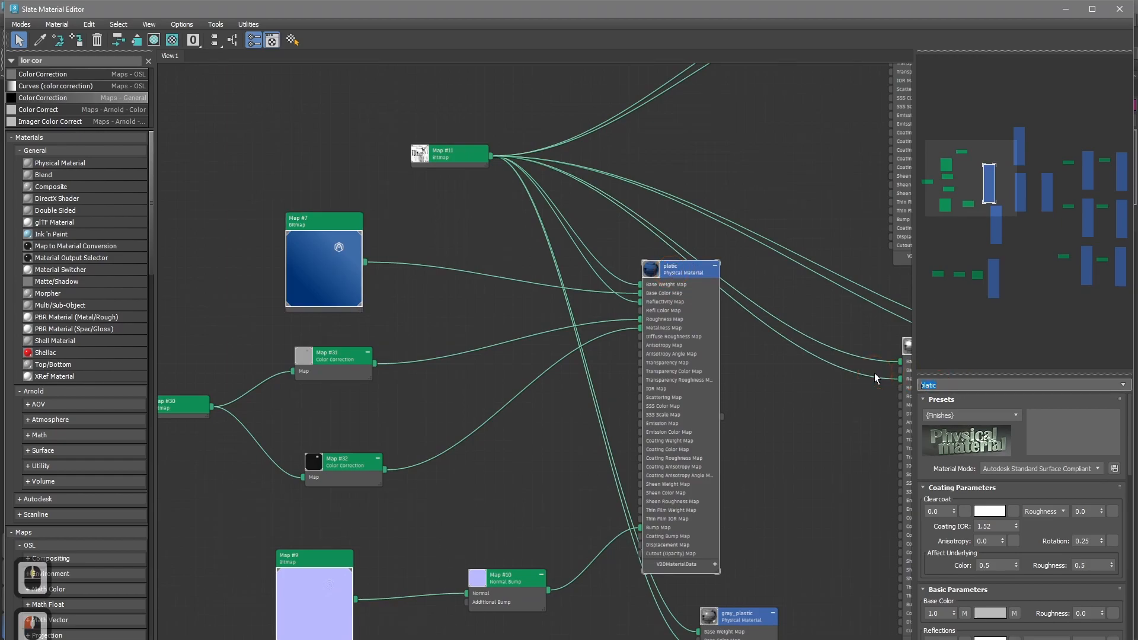
{"action": "type", "text": "cover"}
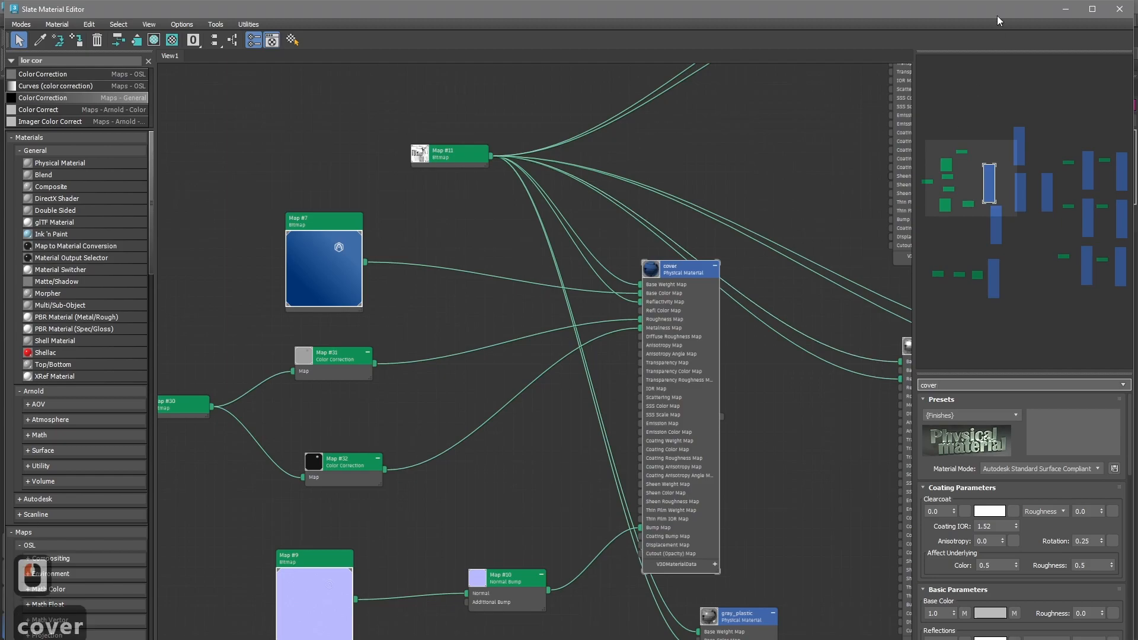
{"action": "left_click", "coordinate": [1119, 9]}
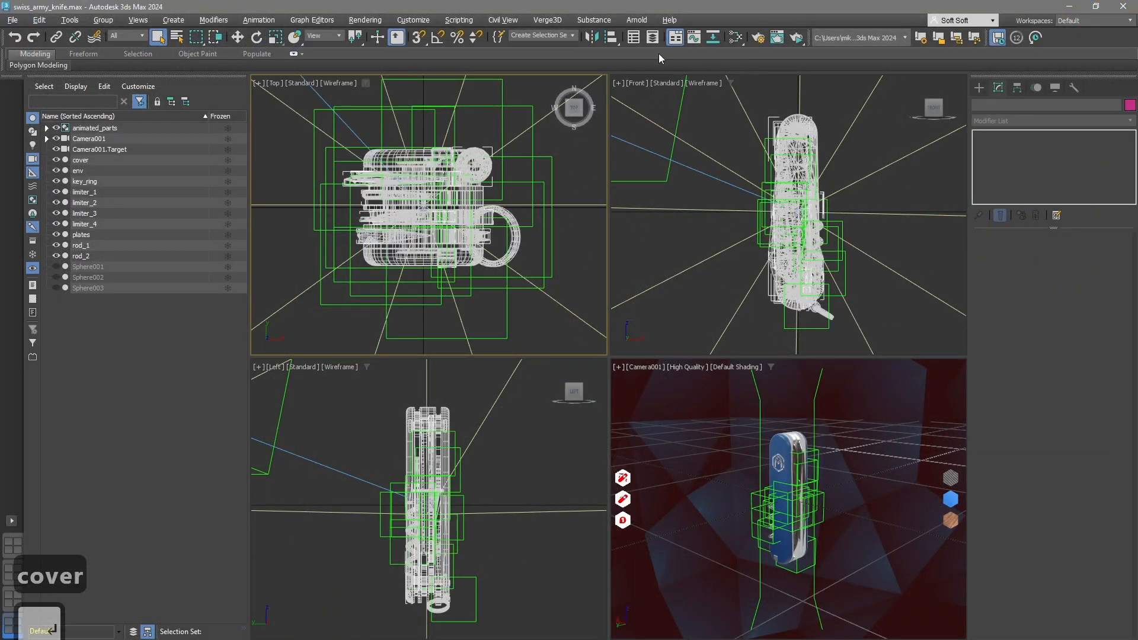
Step: Unhide the helper objects Sphere001, Sphere002 and Sphere003 and delete all three from the scene
{"action": "left_click", "coordinate": [55, 278]}
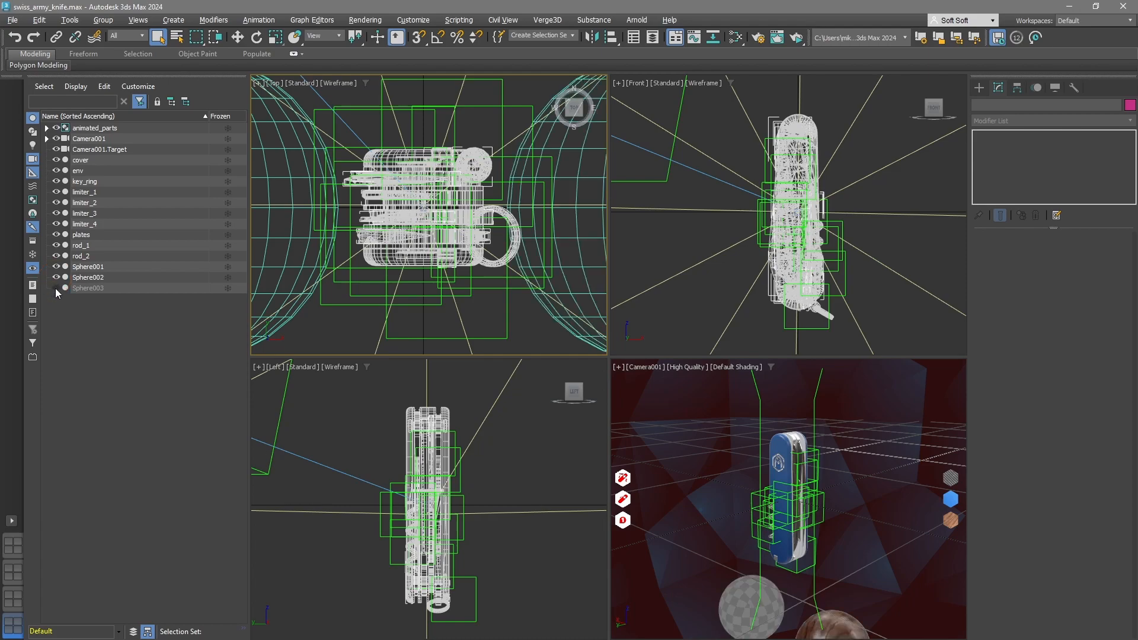
{"action": "left_click", "coordinate": [56, 288]}
{"action": "left_click", "coordinate": [85, 272]}
{"action": "left_click", "coordinate": [87, 293], "text": "shift"}
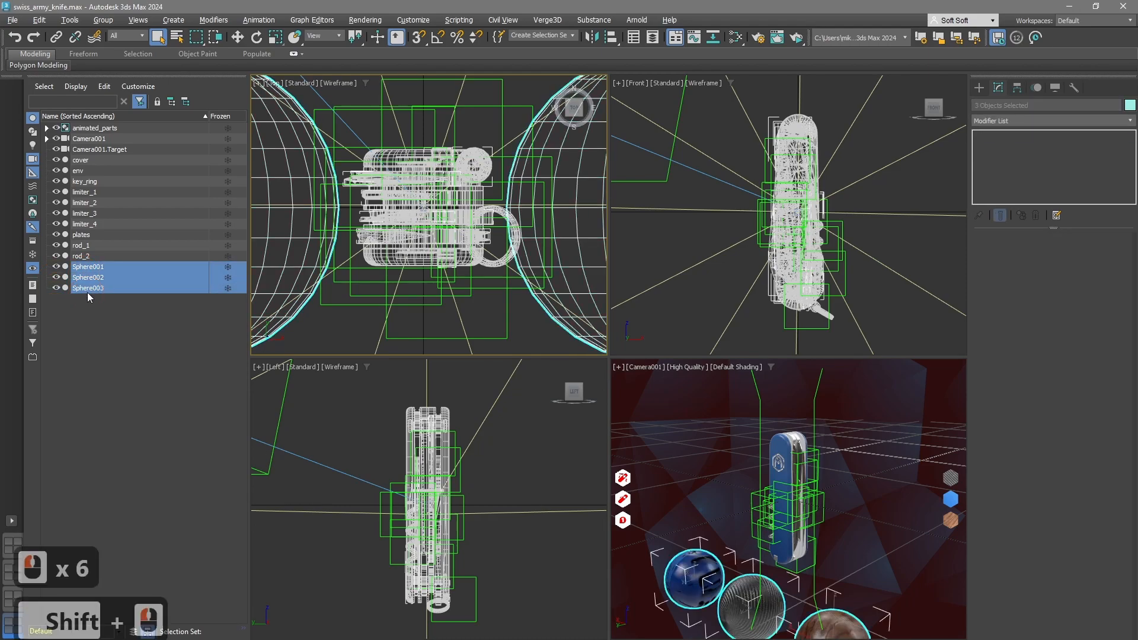
{"action": "key", "text": "Delete"}
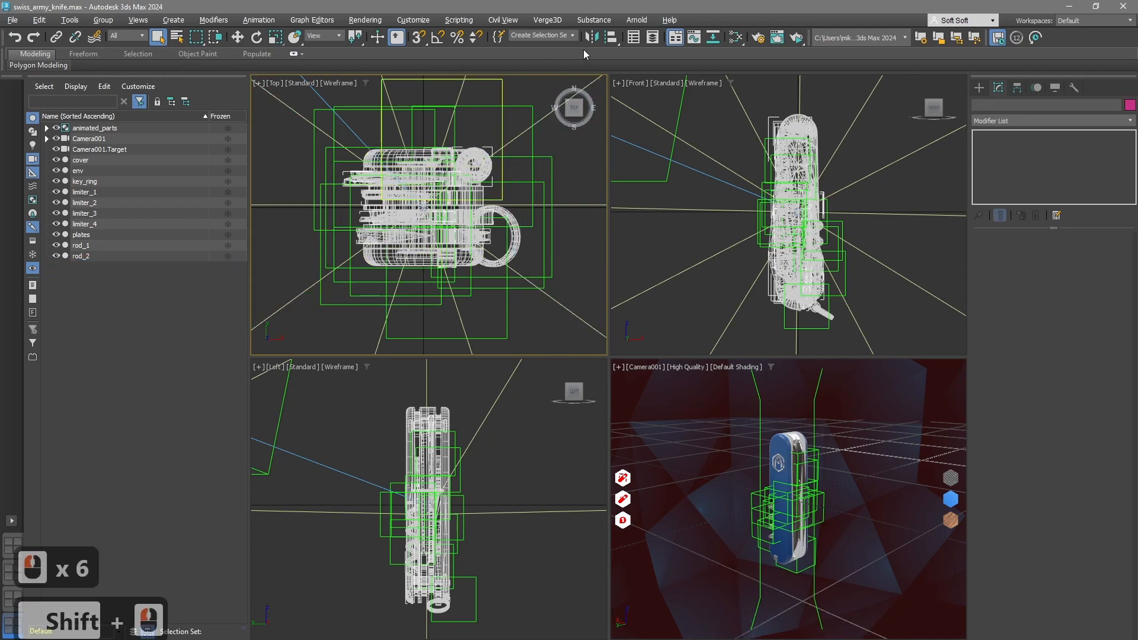
Step: Export the scene as glTF over the existing swiss_army_knife.gltf file in the swiss_army_knife app folder
{"action": "left_click", "coordinate": [546, 20]}
{"action": "left_click", "coordinate": [570, 35]}
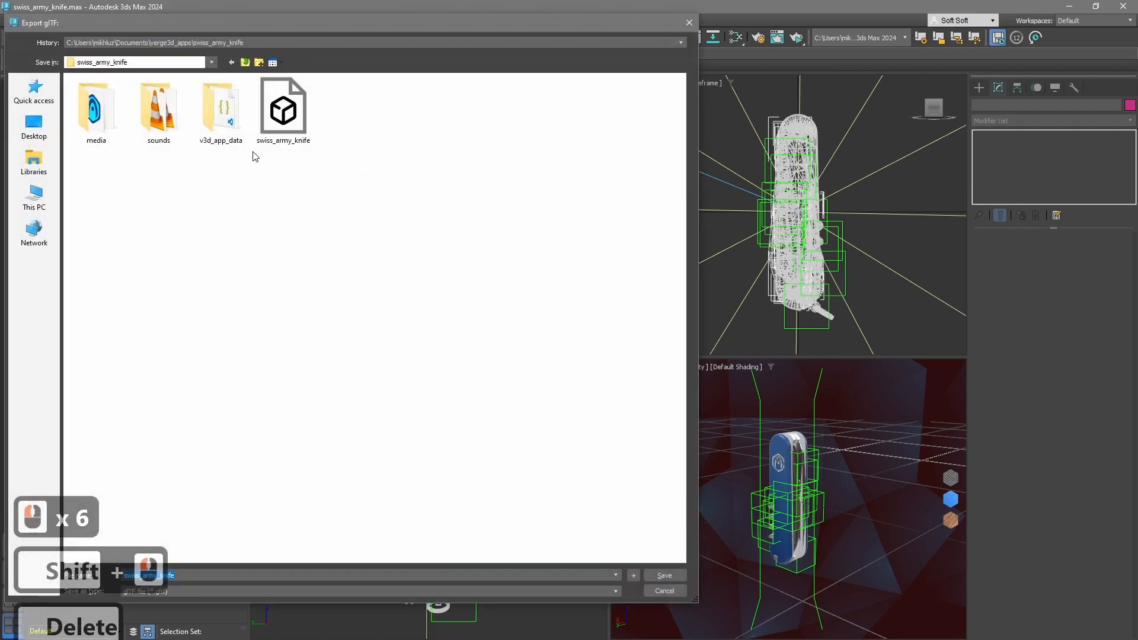
{"action": "left_click", "coordinate": [305, 149]}
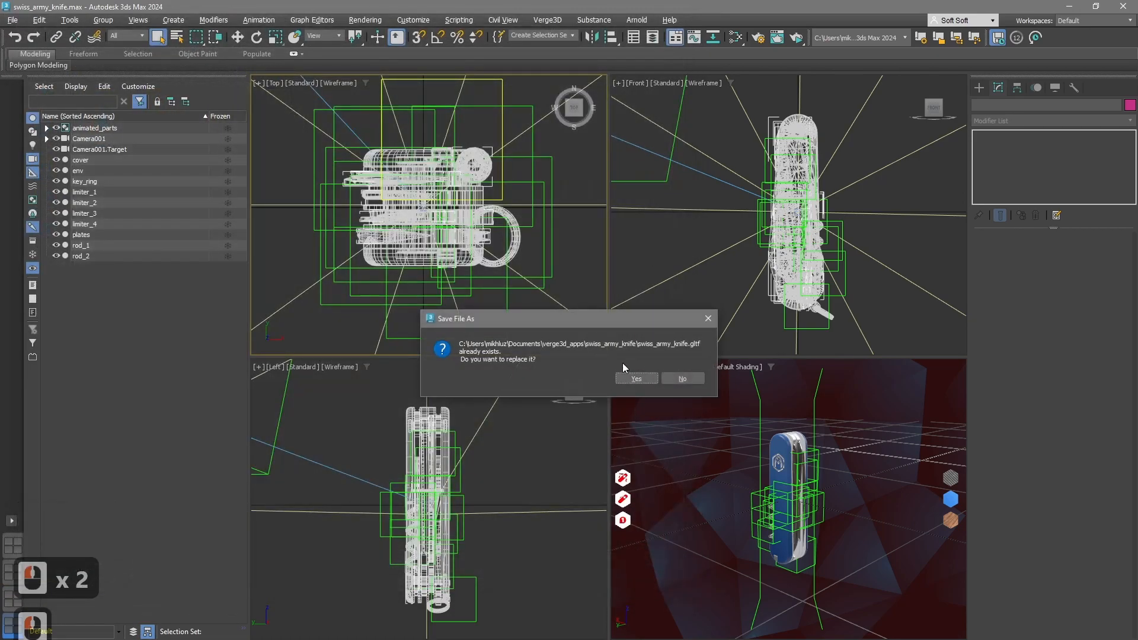
{"action": "left_click", "coordinate": [634, 380]}
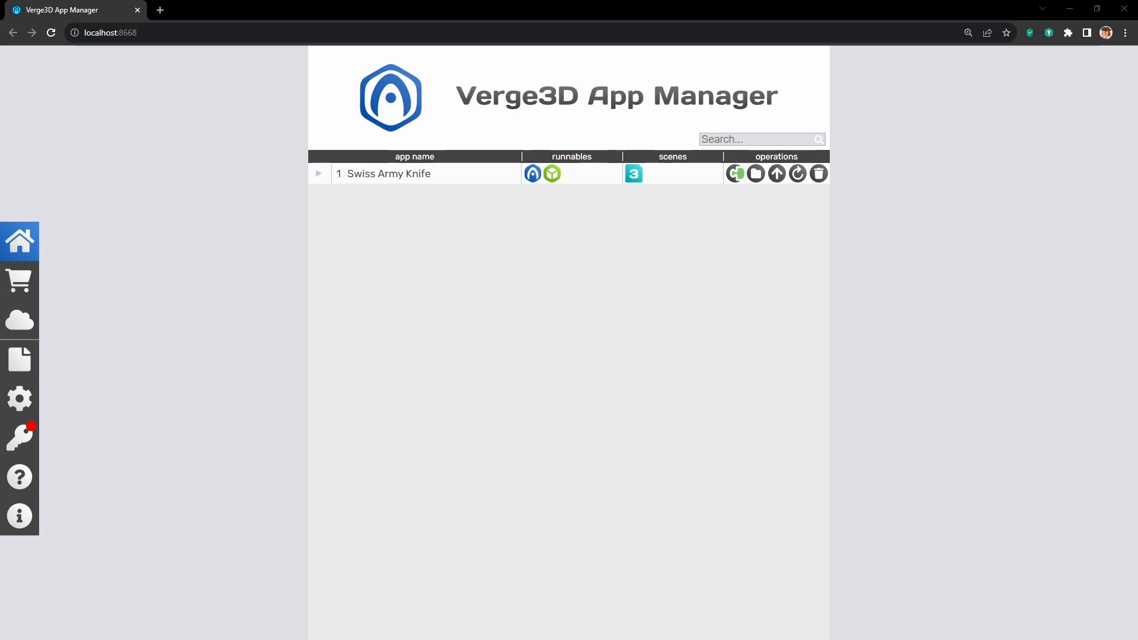
Step: Open the Swiss Army Knife app in the Verge3D Puzzles editor and locate the assign material puzzles of the three material buttons
{"action": "left_click", "coordinate": [735, 173]}
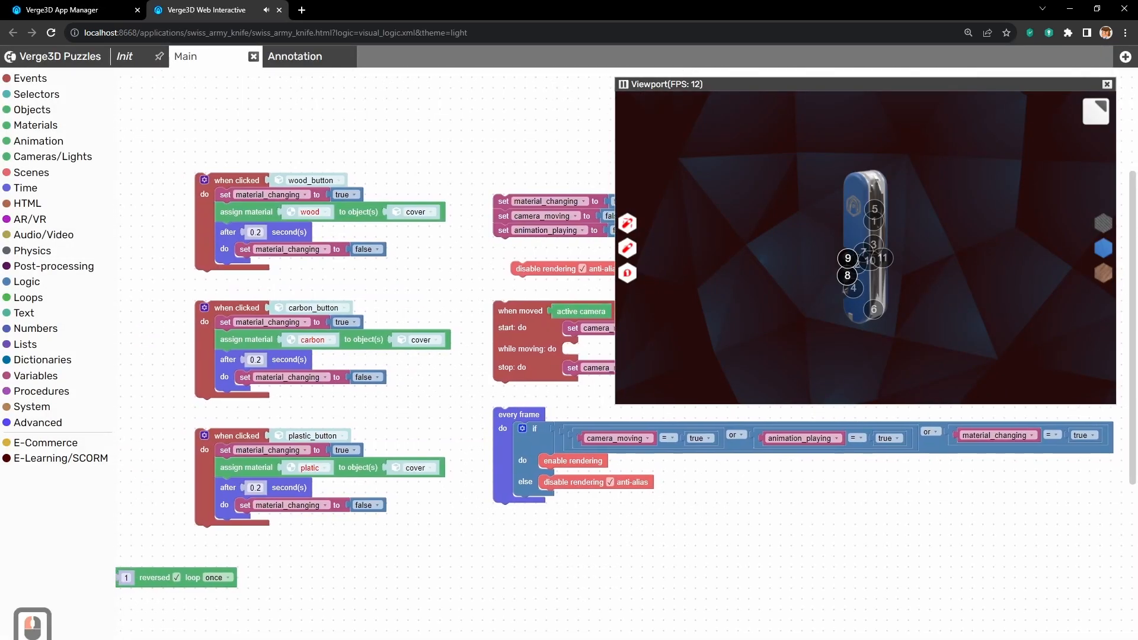
{"action": "left_click_drag", "start_coordinate": [275, 128], "coordinate": [349, 137]}
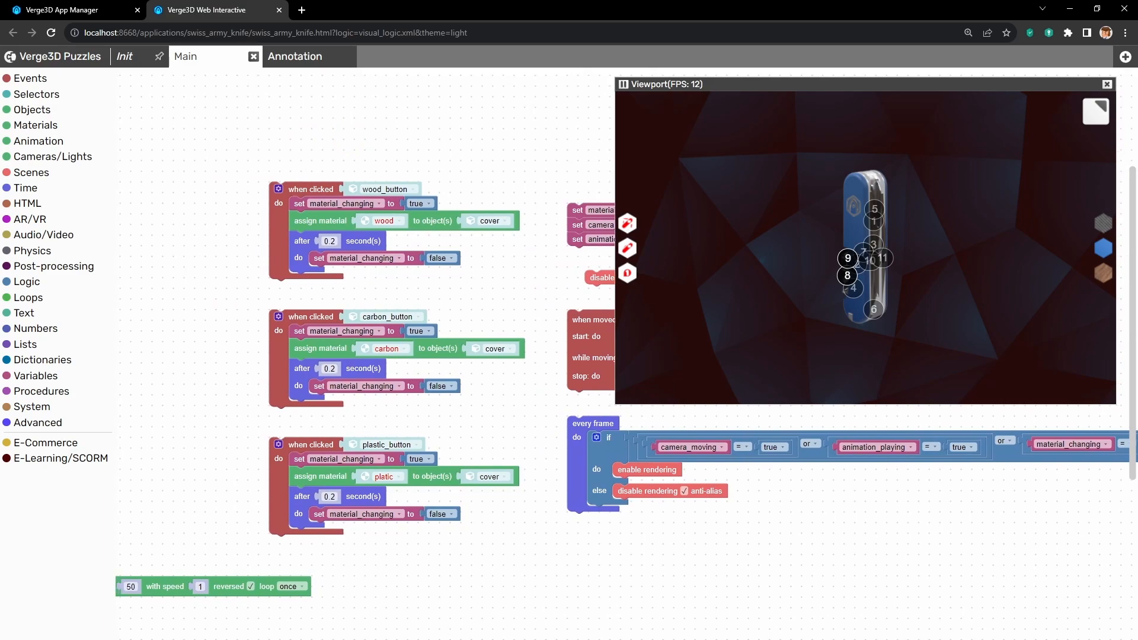
{"action": "double_click", "coordinate": [332, 219]}
{"action": "left_click", "coordinate": [320, 348]}
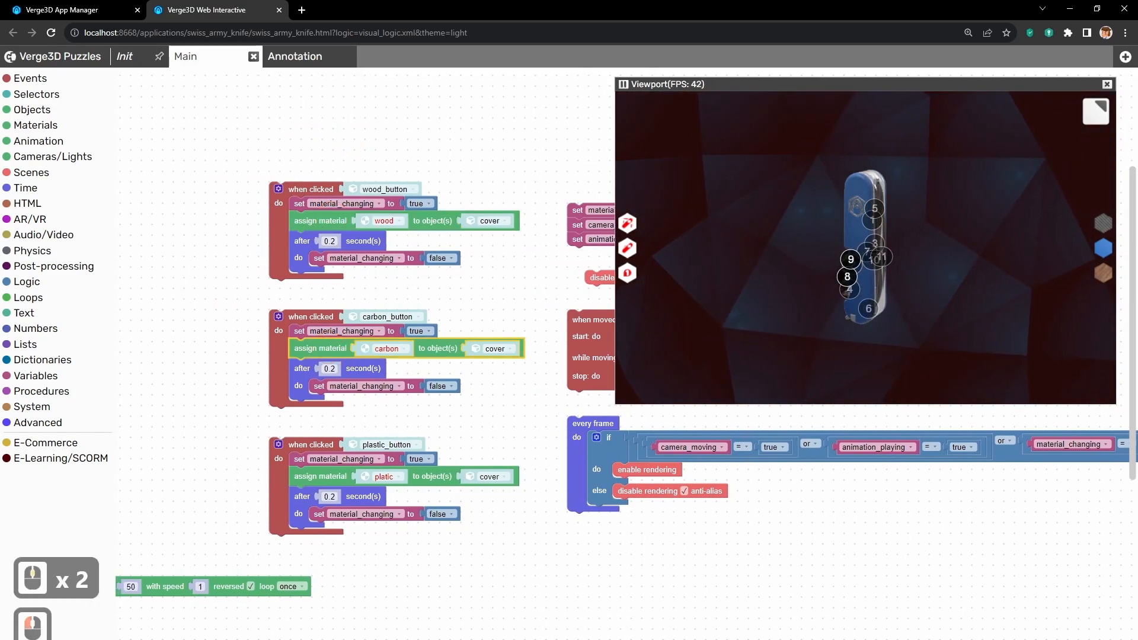
{"action": "left_click", "coordinate": [320, 477]}
{"action": "left_click_drag", "start_coordinate": [474, 415], "coordinate": [447, 436]}
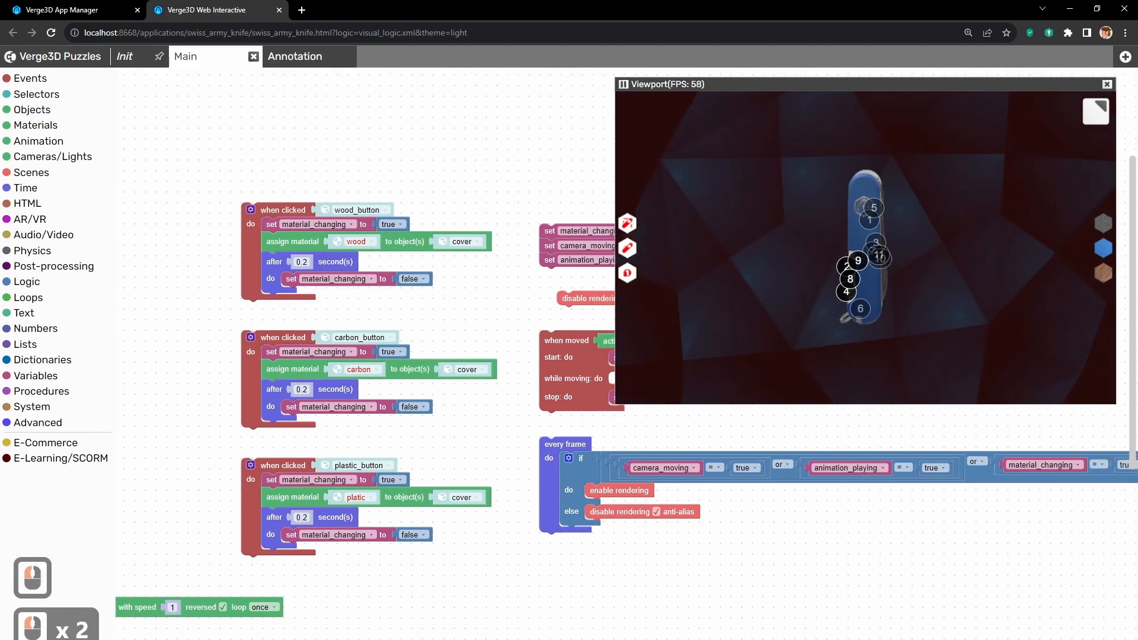
Step: Delete the assign material puzzles from the wood_button, carbon_button and plastic_button click handlers
{"action": "left_click", "coordinate": [292, 242]}
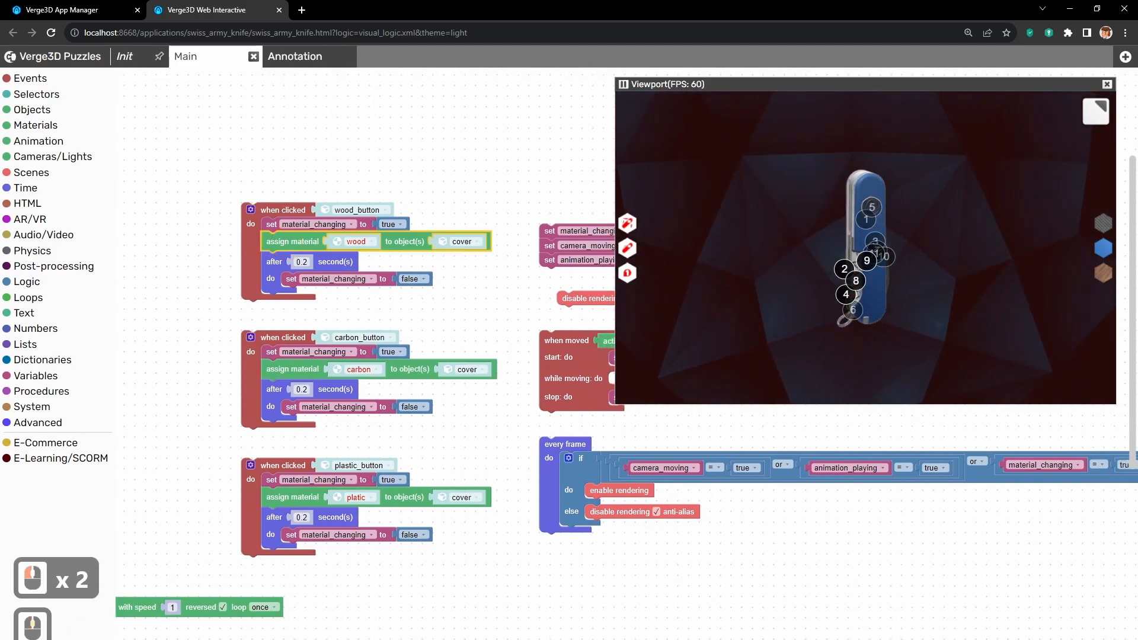
{"action": "key", "text": "Delete"}
{"action": "left_click", "coordinate": [293, 369]}
{"action": "key", "text": "Delete"}
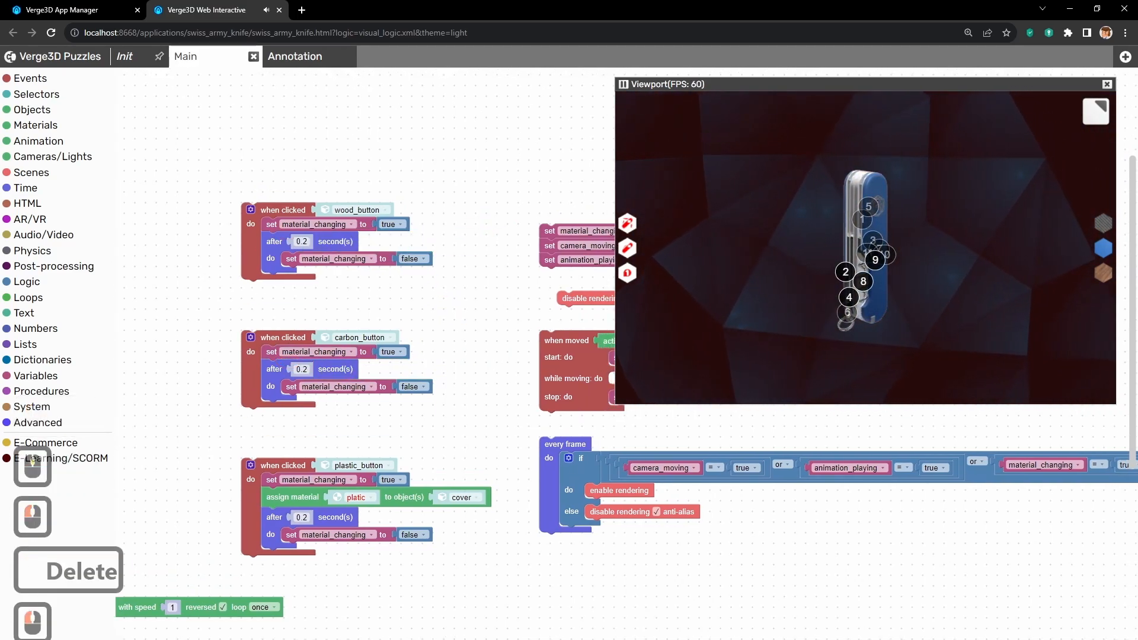
{"action": "left_click", "coordinate": [293, 497]}
{"action": "key", "text": "Delete"}
Step: Space the wood_button, carbon_button and plastic_button handlers further apart vertically to make room for more puzzles
{"action": "left_click_drag", "start_coordinate": [188, 392], "coordinate": [315, 391]}
{"action": "left_click_drag", "start_coordinate": [409, 209], "coordinate": [282, 167]}
{"action": "left_click_drag", "start_coordinate": [372, 389], "coordinate": [255, 378]}
{"action": "left_click_drag", "start_coordinate": [409, 465], "coordinate": [293, 486]}
{"action": "left_click_drag", "start_coordinate": [183, 280], "coordinate": [221, 354]}
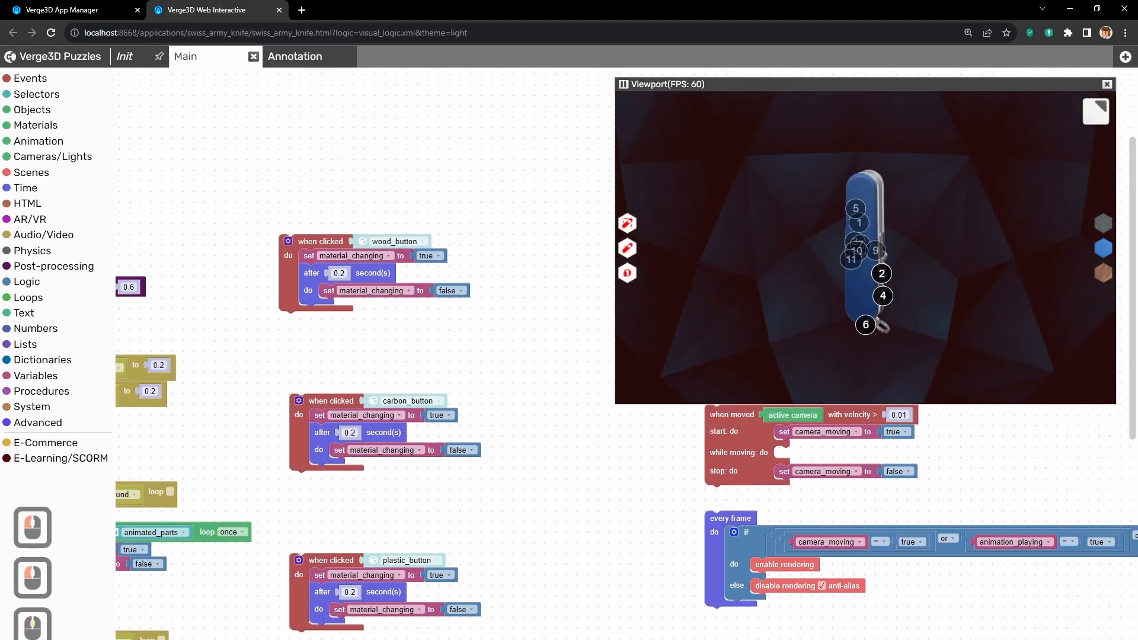
Step: Insert a replace texture puzzle into the wood_button handler before the 0.2-second delay and set its material to cover
{"action": "left_click", "coordinate": [55, 128]}
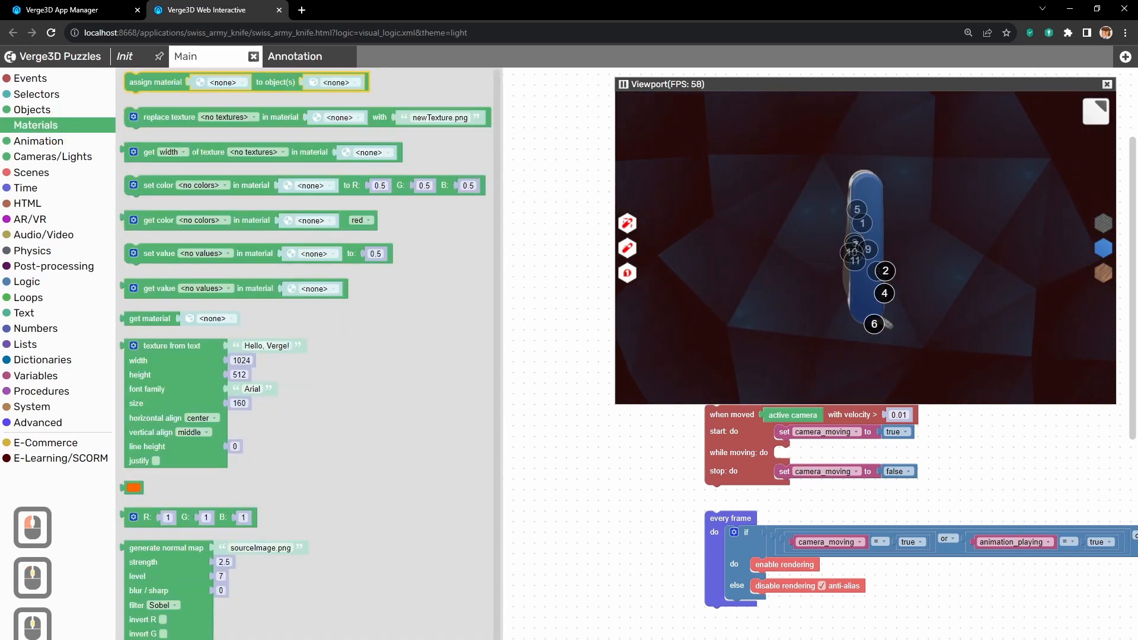
{"action": "left_click_drag", "start_coordinate": [160, 117], "coordinate": [337, 272]}
{"action": "left_click_drag", "start_coordinate": [452, 188], "coordinate": [337, 180]}
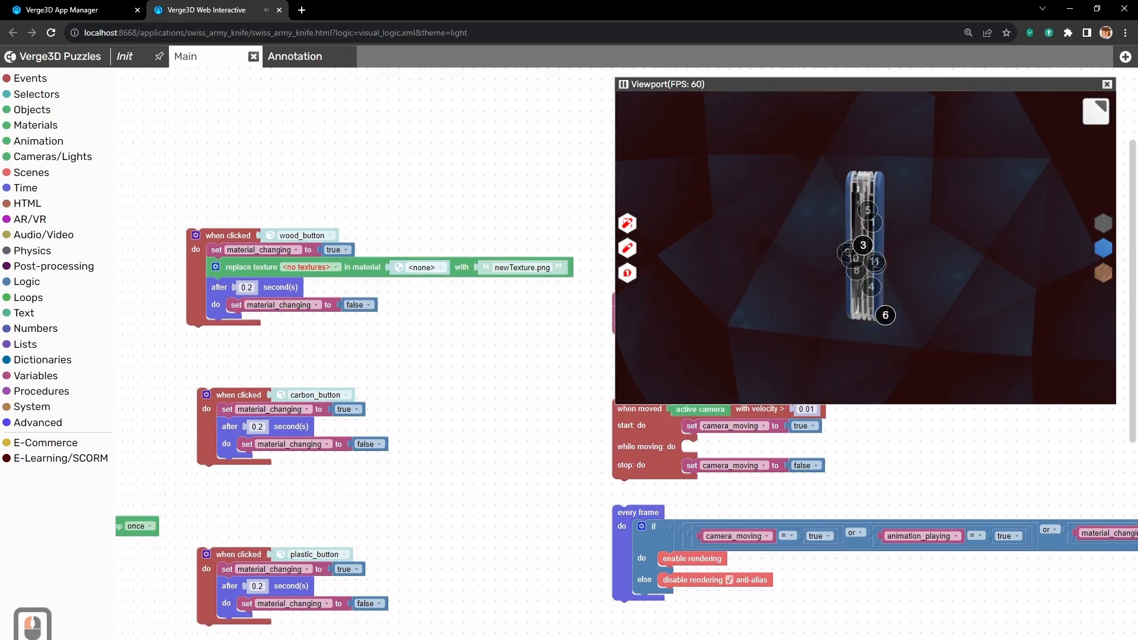
{"action": "left_click", "coordinate": [421, 267]}
{"action": "type", "text": "co"}
{"action": "left_click", "coordinate": [399, 310]}
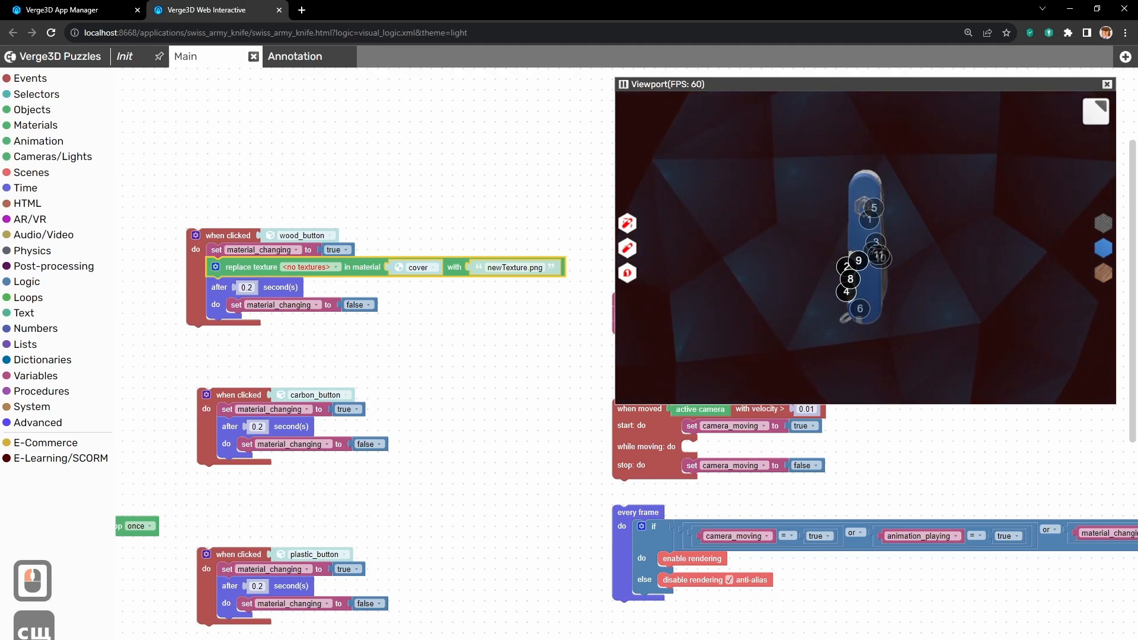
Step: Check in the 3ds Max Slate Material Editor which bitmap feeds cover's base color, and set the replace texture puzzle to Map #7
{"action": "left_click", "coordinate": [310, 267]}
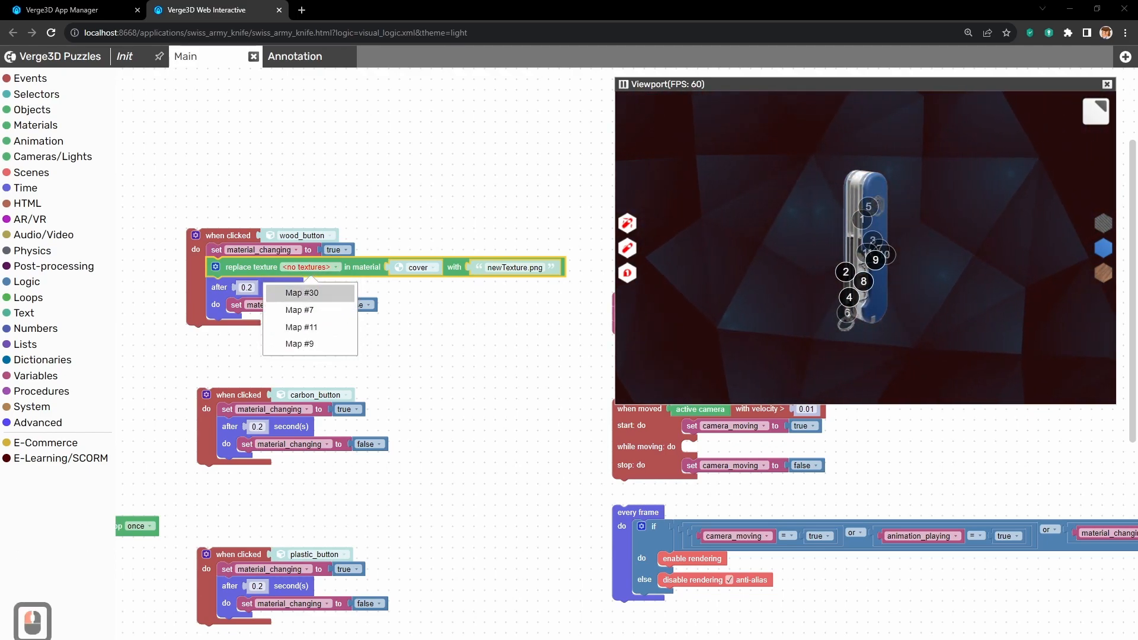
{"action": "key", "text": "alt+Tab"}
{"action": "left_click", "coordinate": [366, 20]}
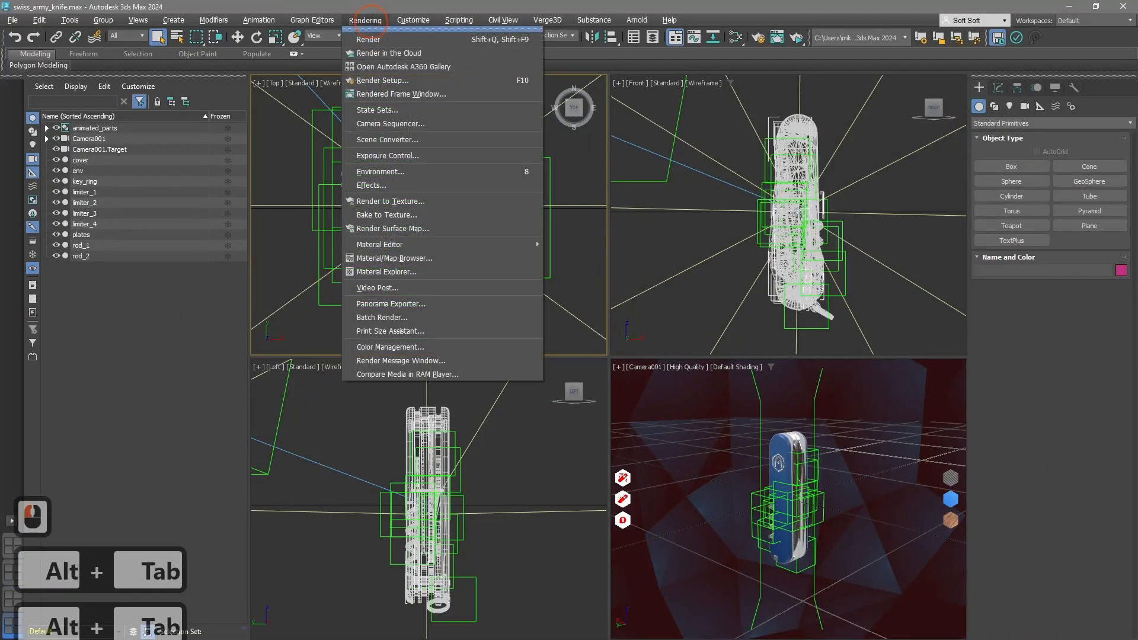
{"action": "left_click", "coordinate": [584, 258]}
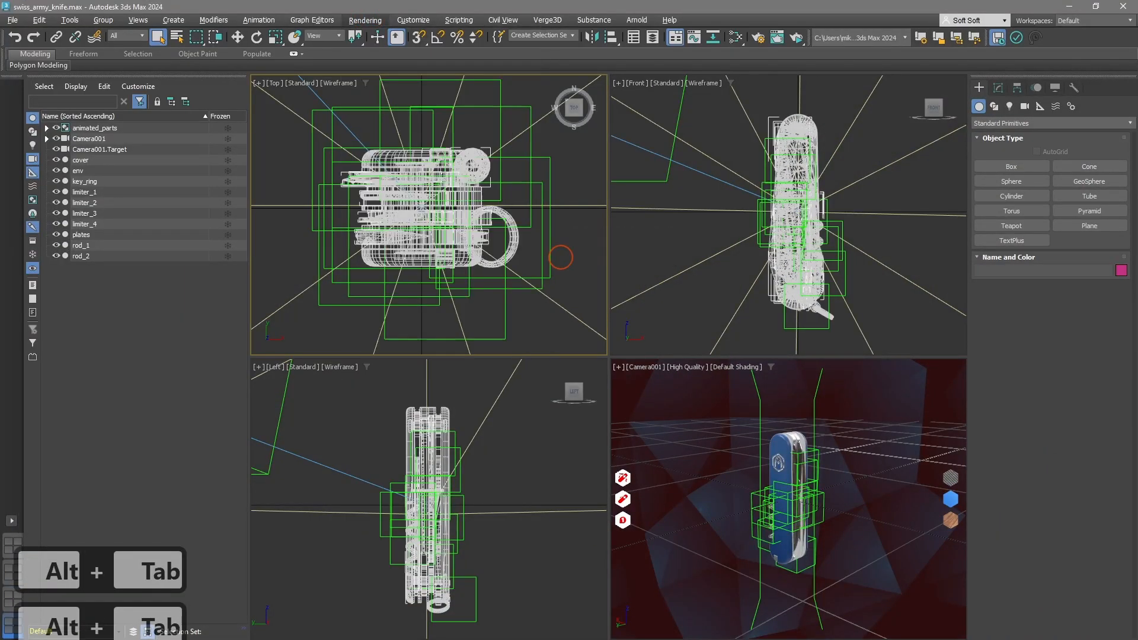
{"action": "middle_click_drag", "start_coordinate": [487, 229], "coordinate": [453, 351]}
{"action": "double_click", "coordinate": [418, 272]}
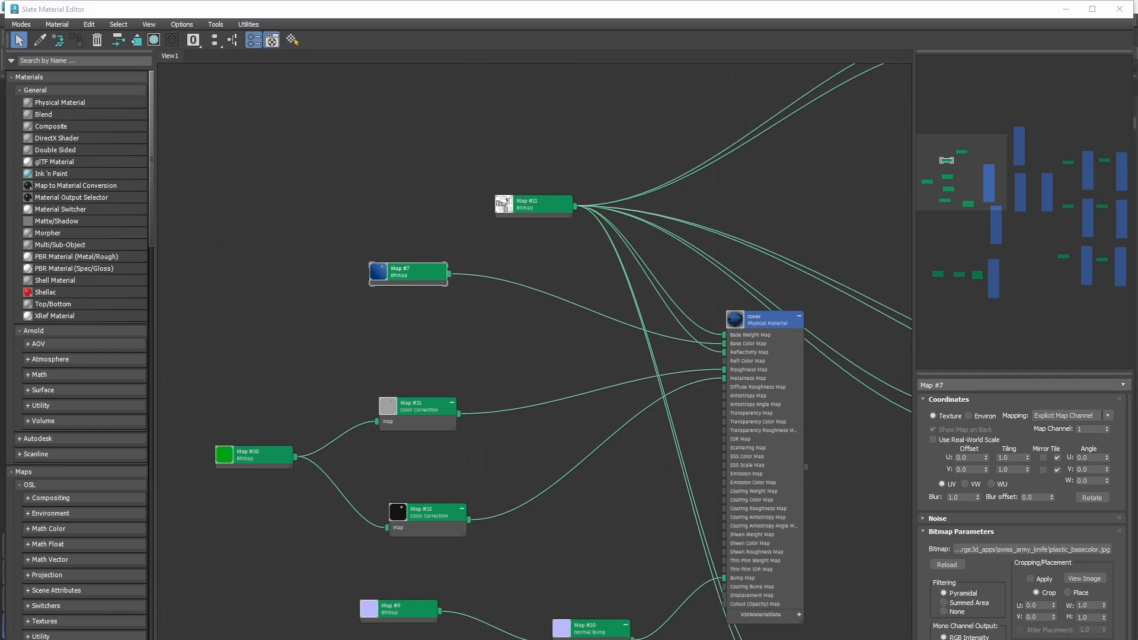
{"action": "key", "text": "alt+Tab"}
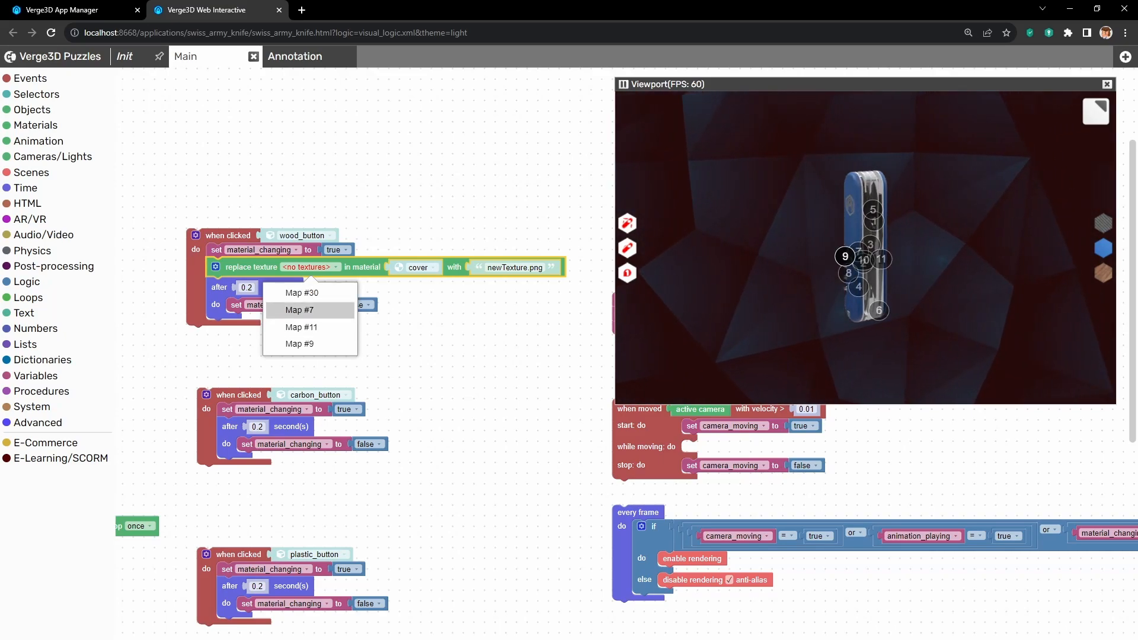
{"action": "left_click", "coordinate": [333, 304]}
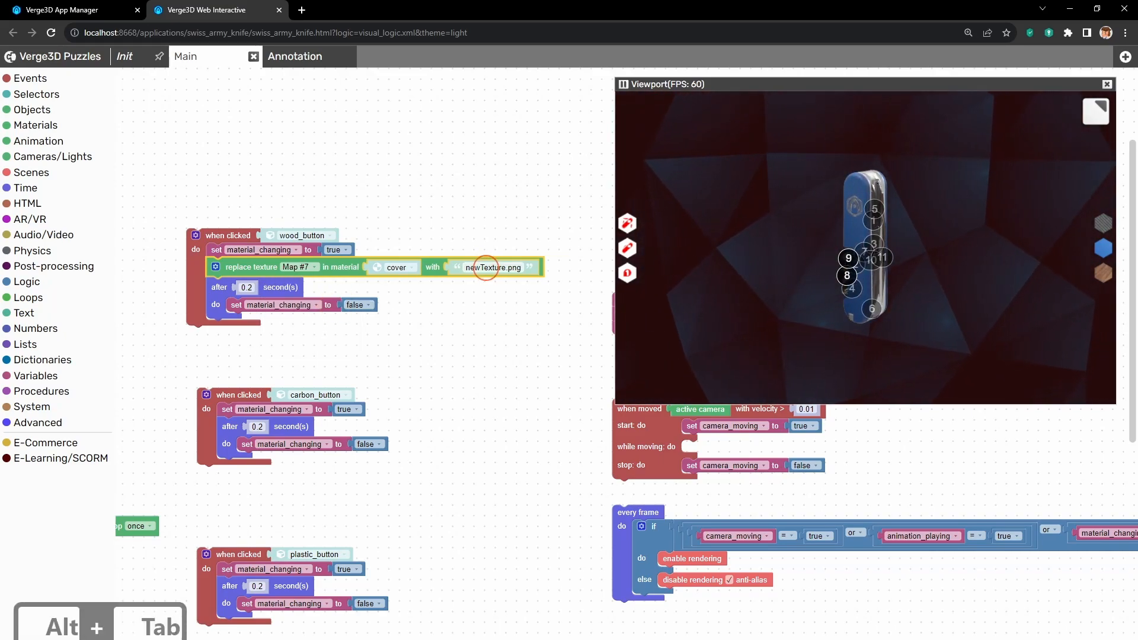
Step: Set the replacement texture file for Map #7 in the wood_button handler to wood_basecolor.jpg
{"action": "left_click", "coordinate": [492, 268]}
{"action": "double_click", "coordinate": [492, 268]}
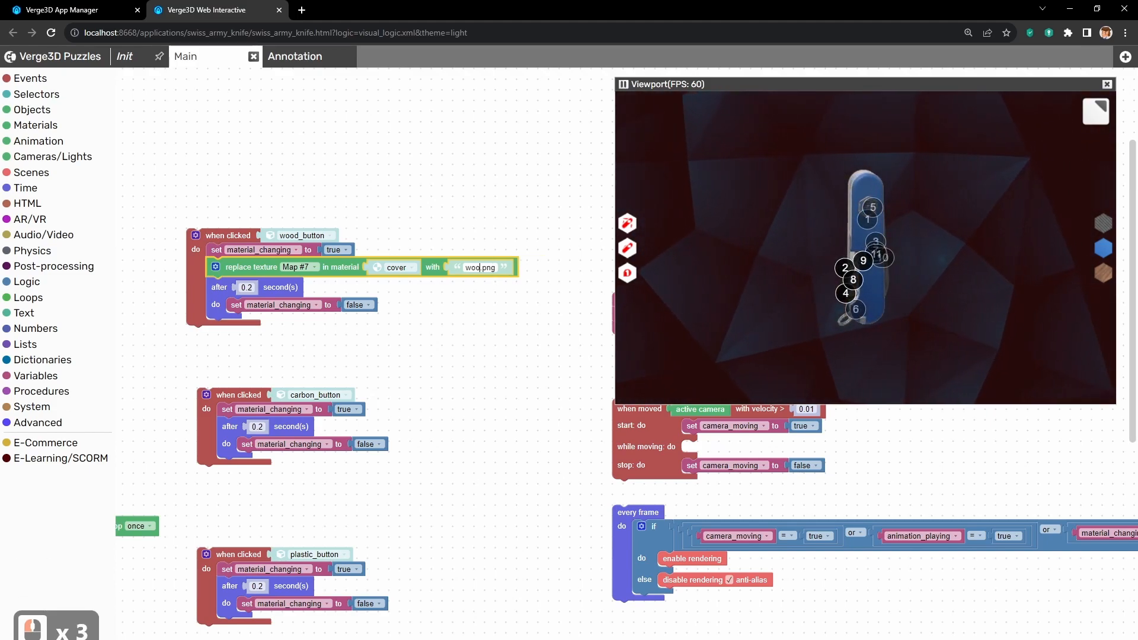
{"action": "type", "text": "wood"}
{"action": "type", "text": "_bas"}
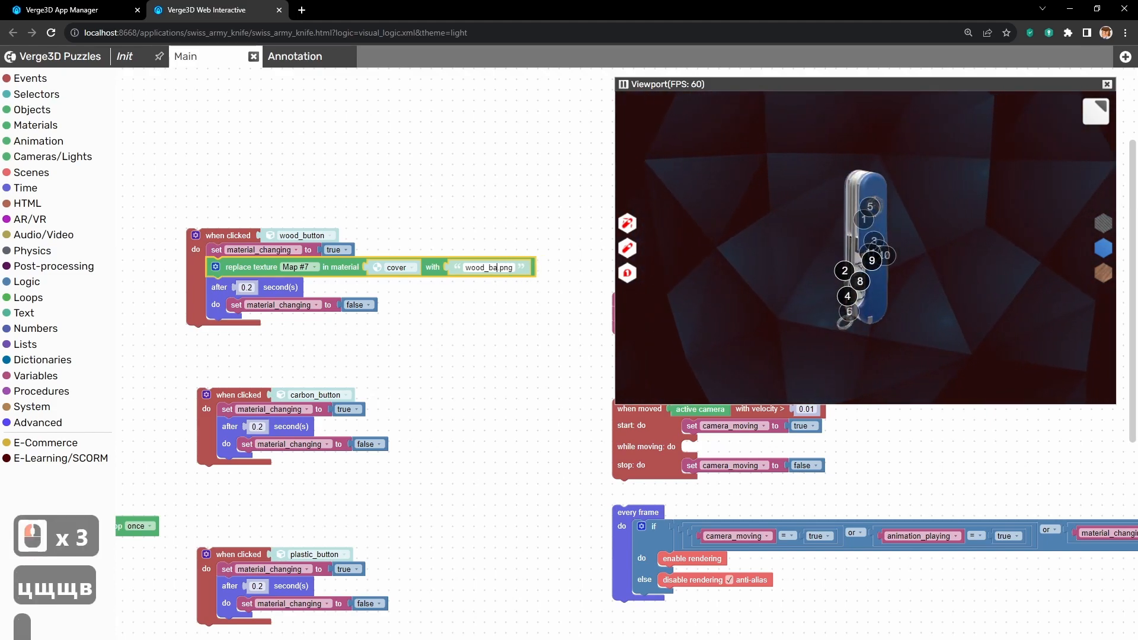
{"action": "type", "text": "ecolor"}
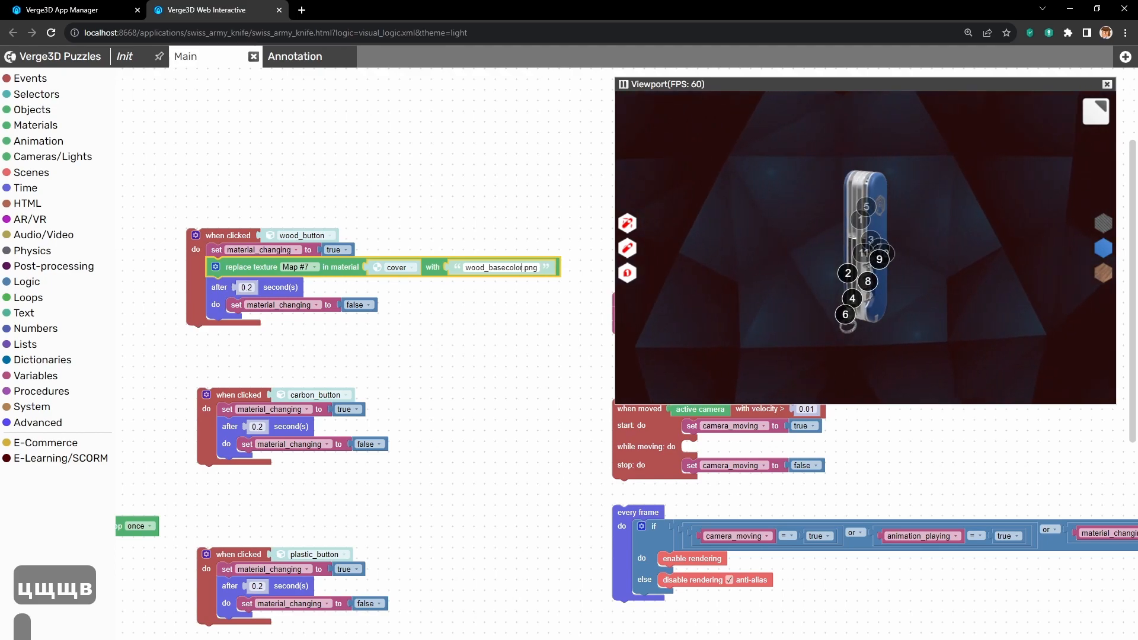
{"action": "key", "text": "End"}
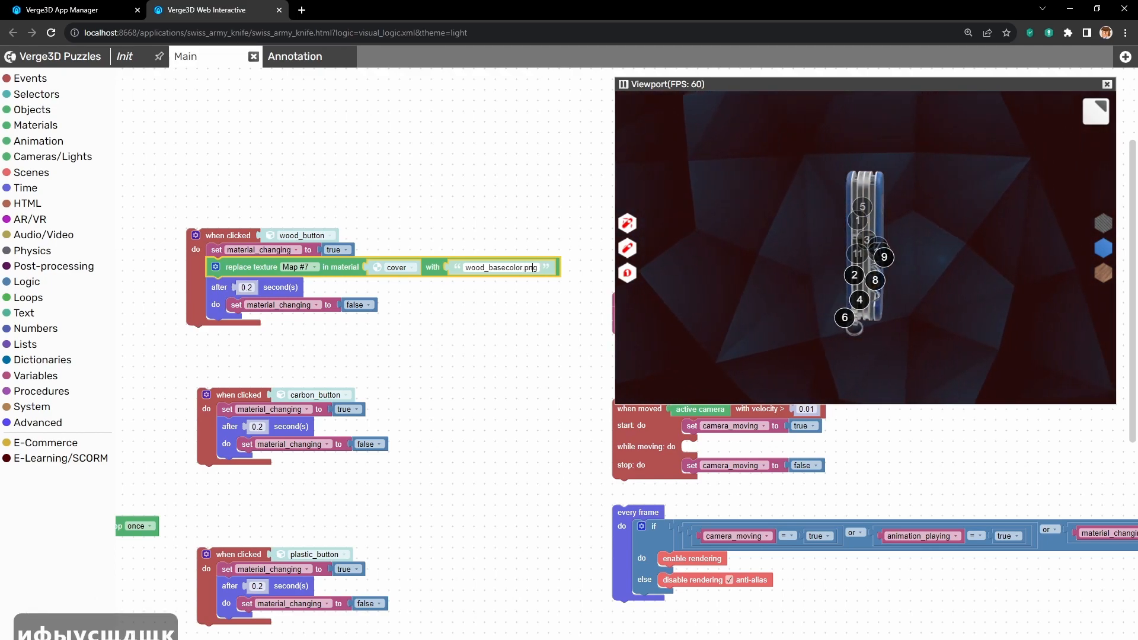
{"action": "key", "text": "BackSpace"}
{"action": "key", "text": "BackSpace"}
{"action": "key", "text": "BackSpace"}
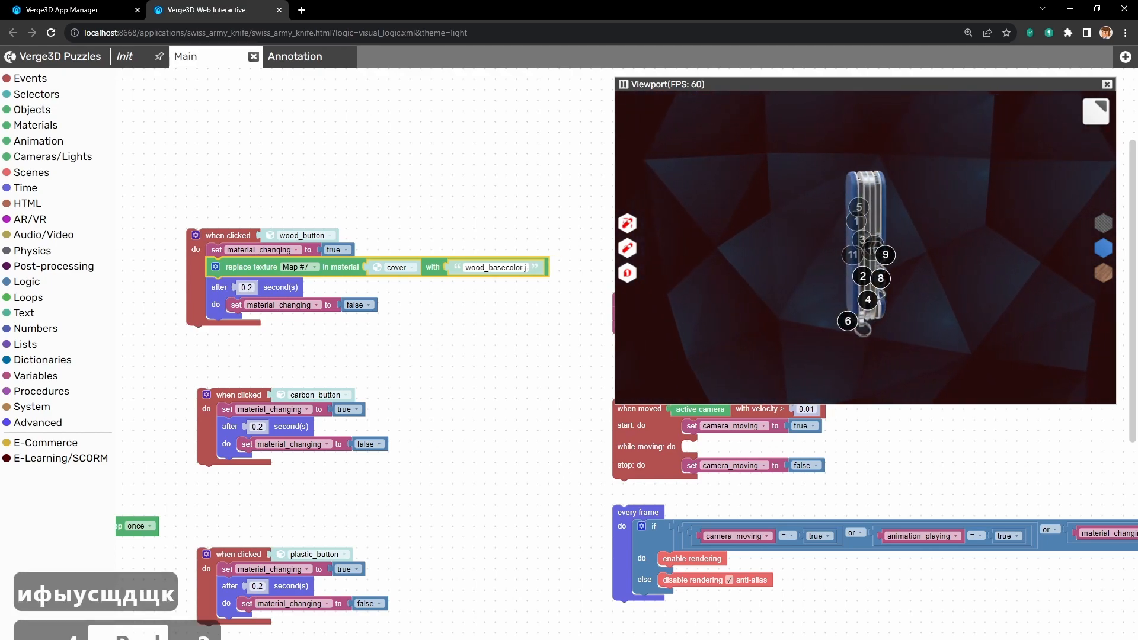
{"action": "type", "text": "jpg"}
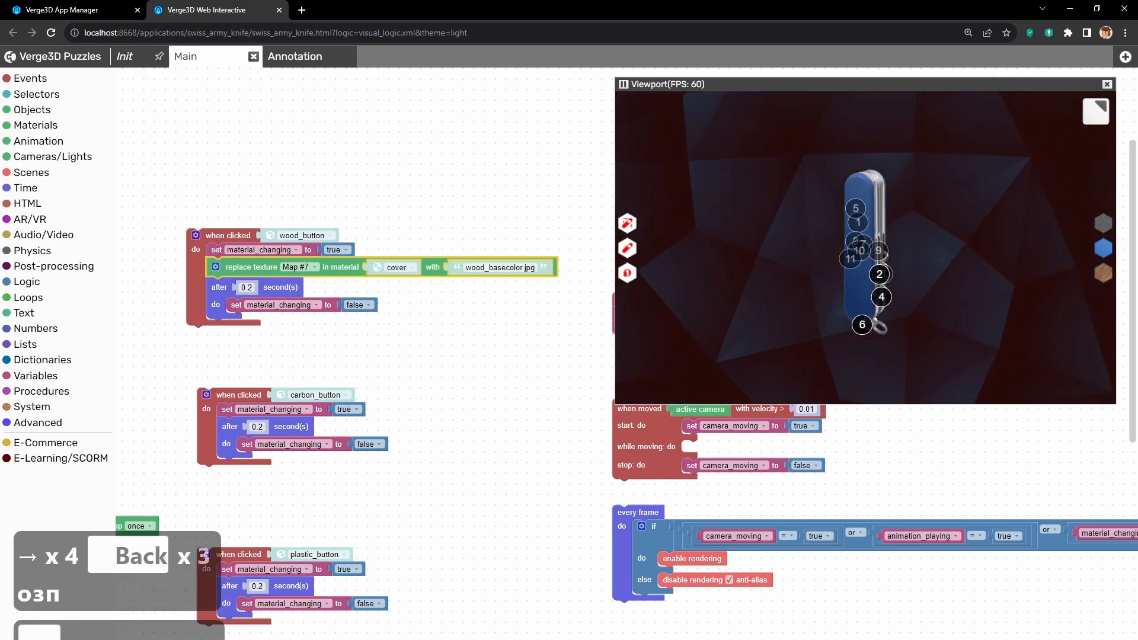
{"action": "key", "text": "Return"}
Step: Apply the wood option to the knife in the viewport and rotate the model to examine its cover
{"action": "left_click_drag", "start_coordinate": [501, 396], "coordinate": [516, 373]}
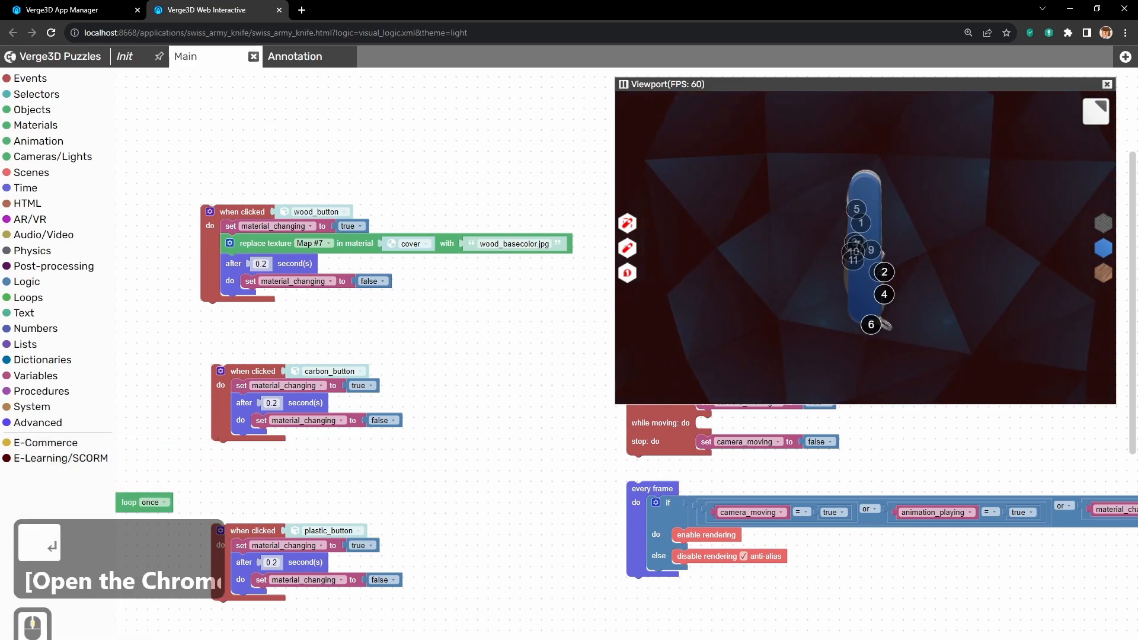
{"action": "left_click", "coordinate": [1104, 273]}
{"action": "left_click_drag", "start_coordinate": [944, 229], "coordinate": [830, 232]}
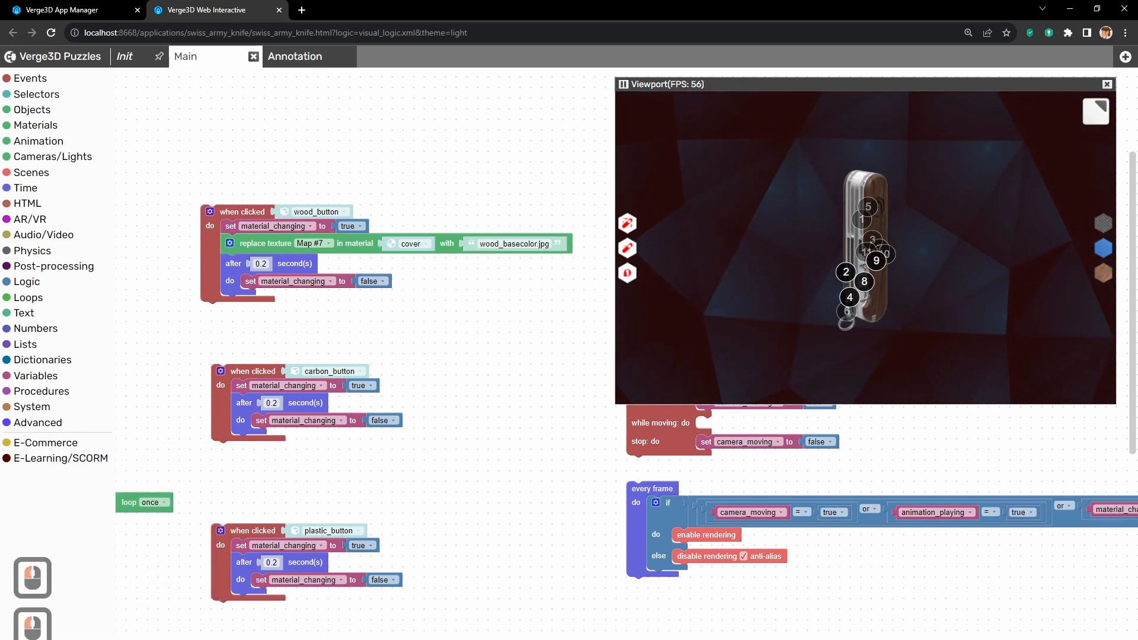
Step: Duplicate the replace texture puzzle directly below the first one in the wood_button handler and set the copy's texture to Map #30
{"action": "key", "text": "ctrl+c"}
{"action": "key", "text": "ctrl+v"}
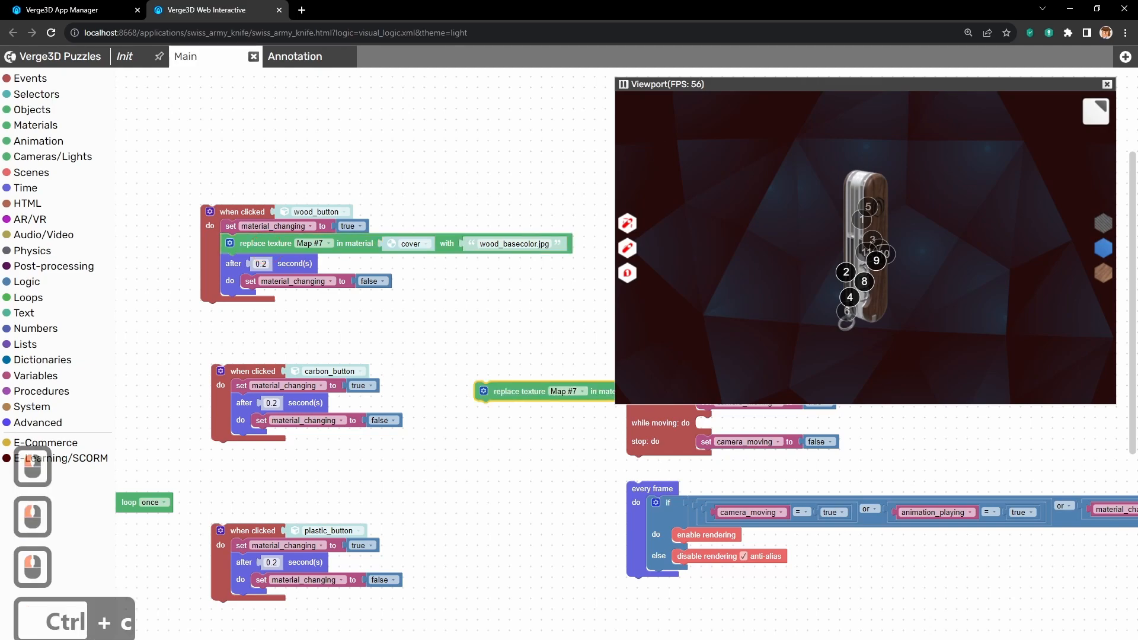
{"action": "left_click_drag", "start_coordinate": [498, 390], "coordinate": [247, 264]}
{"action": "key", "text": "ctrl+m"}
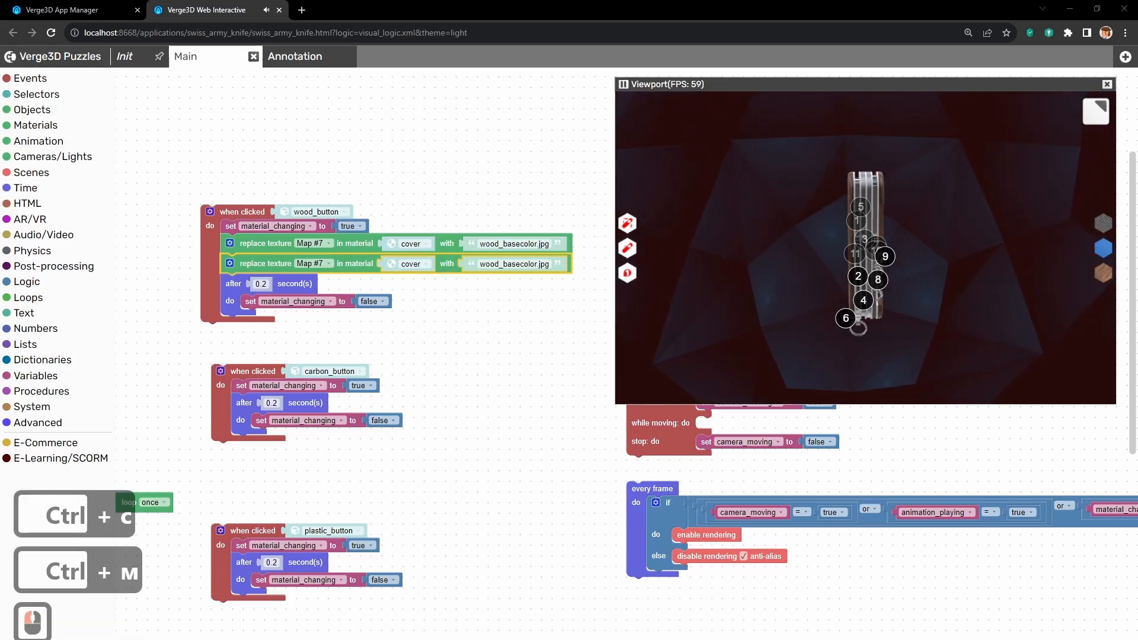
{"action": "key", "text": "alt+Tab"}
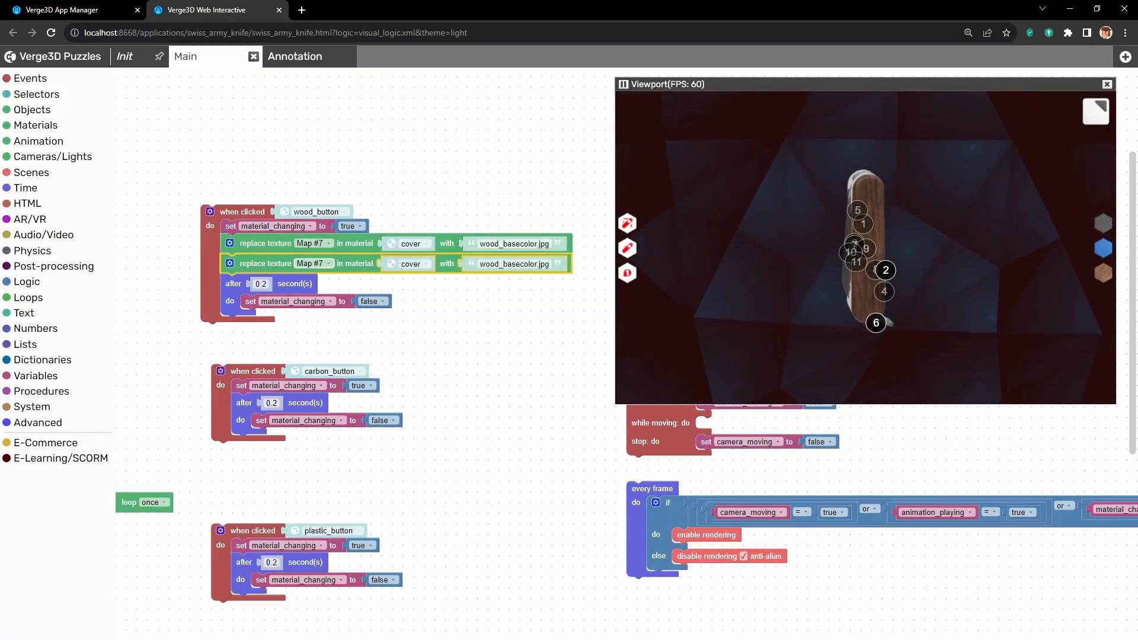
{"action": "left_click", "coordinate": [310, 263]}
{"action": "left_click", "coordinate": [320, 290]}
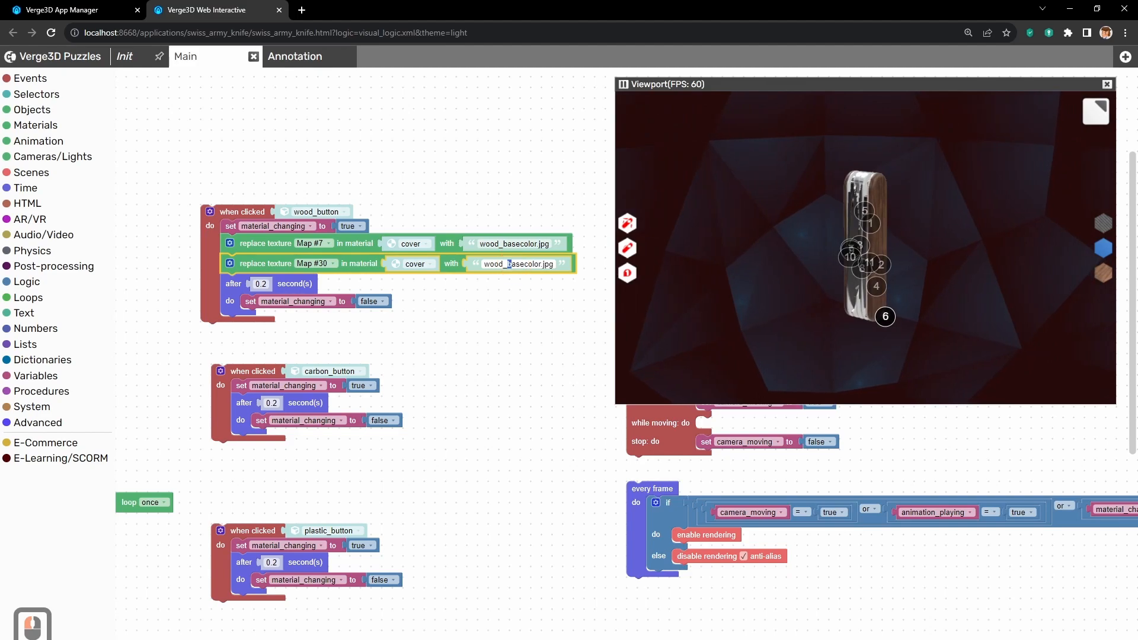
Step: Set the replacement texture file of the Map #30 puzzle to wood_OclussionRoughnessMetallic.jpg
{"action": "left_click_drag", "start_coordinate": [539, 264], "coordinate": [542, 264]}
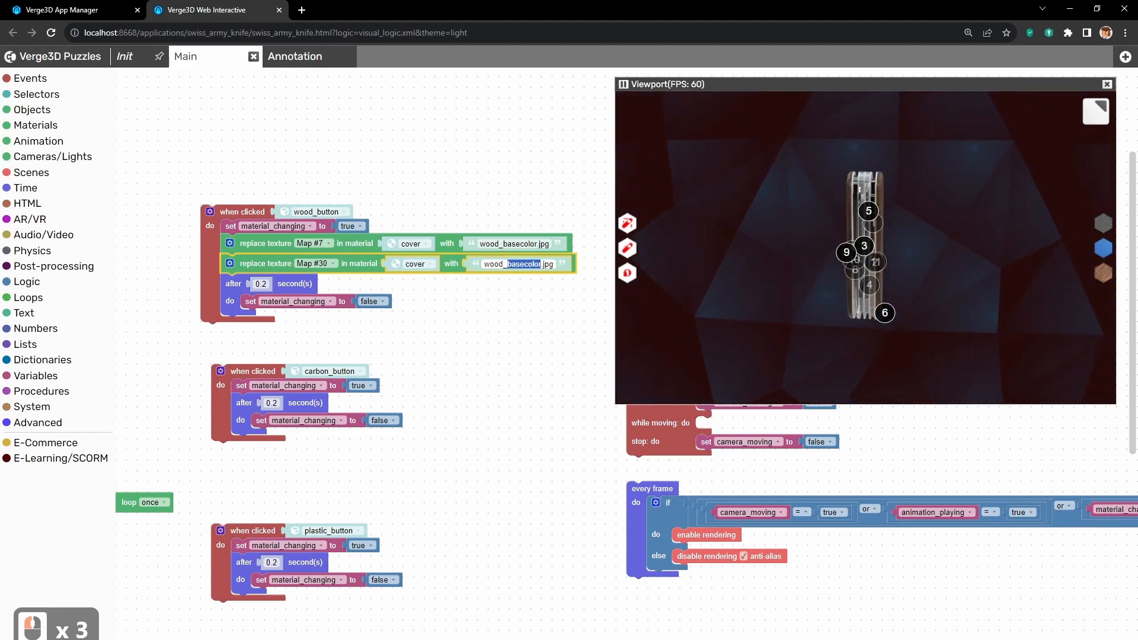
{"action": "type", "text": "OclussionRou"}
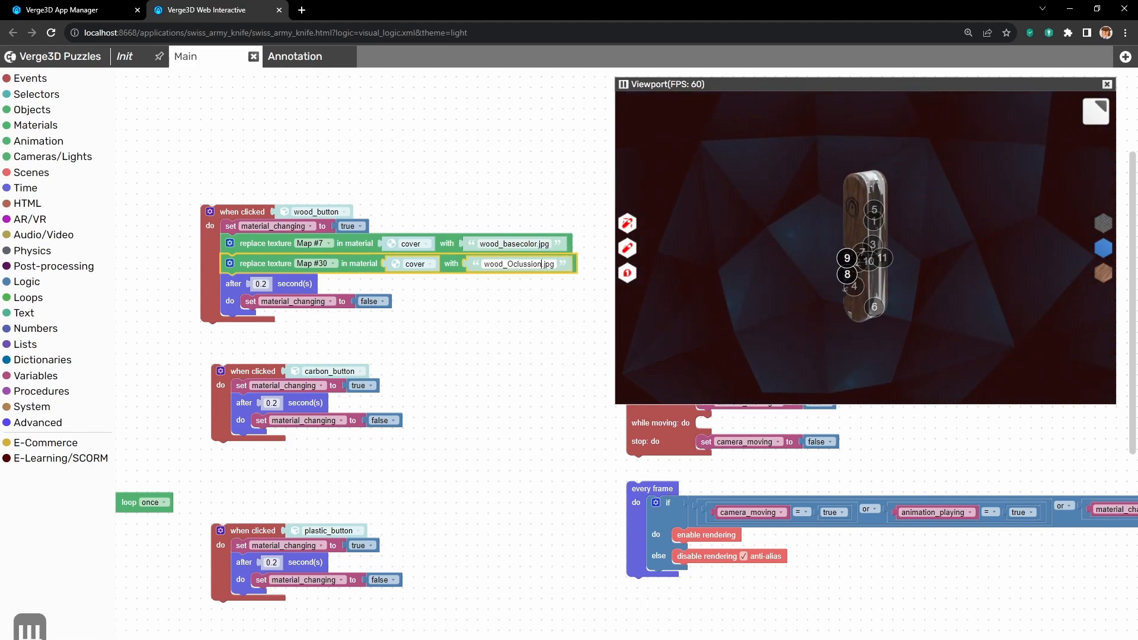
{"action": "type", "text": "ghnessMetallic"}
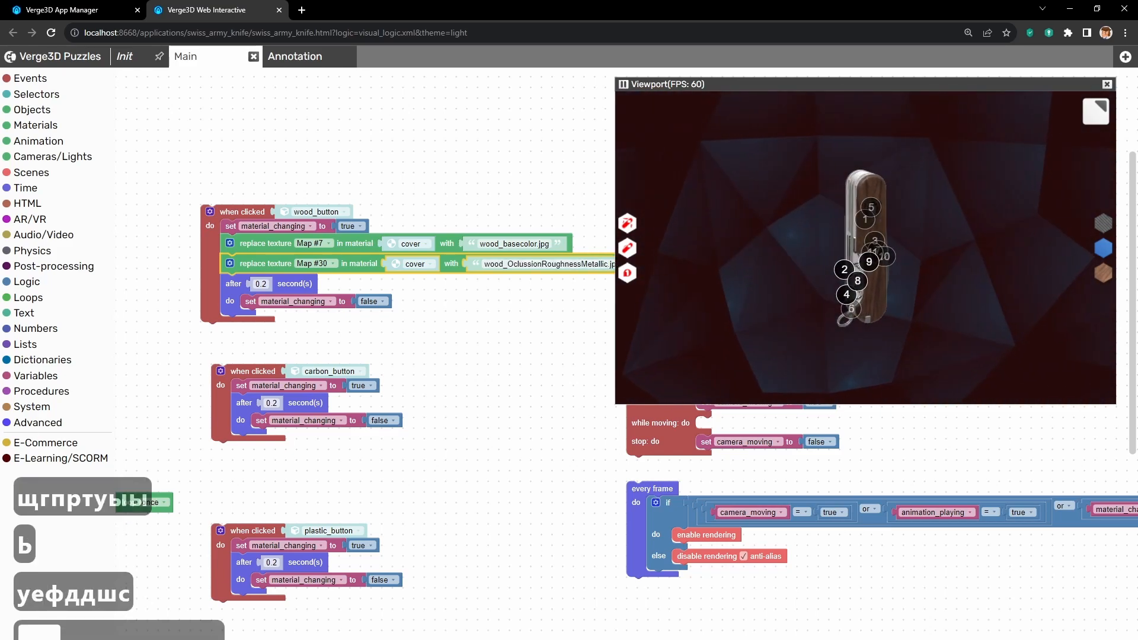
Step: Duplicate the Map #30 replace texture puzzle below itself and move the wood_button handler up, clear of the carbon_button handler
{"action": "left_click_drag", "start_coordinate": [502, 331], "coordinate": [467, 293]}
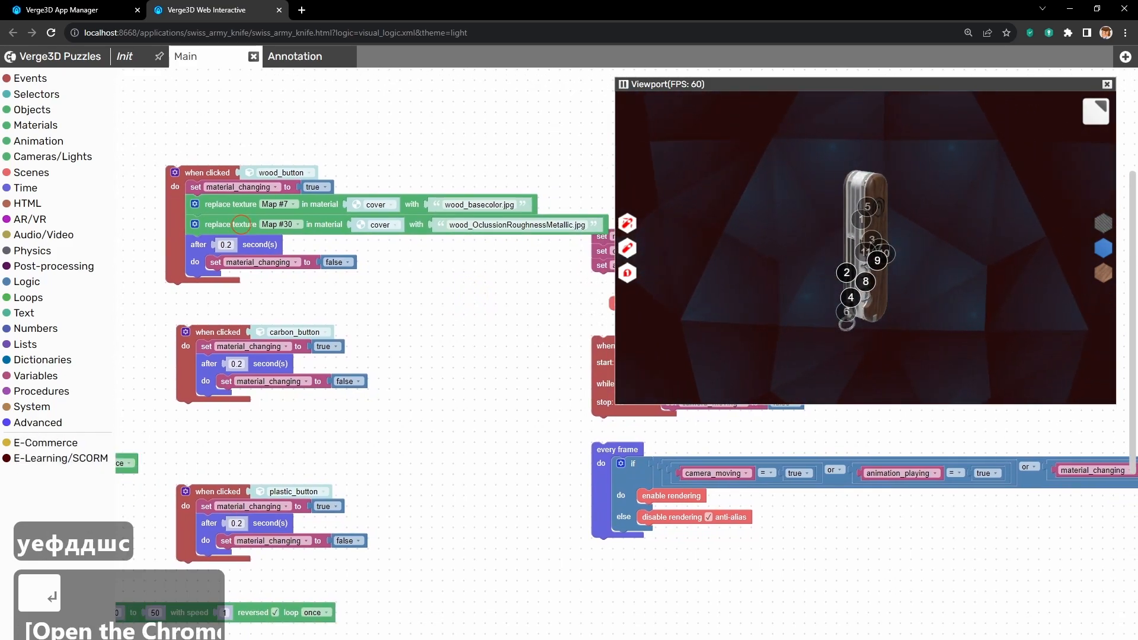
{"action": "left_click", "coordinate": [241, 225]}
{"action": "key", "text": "ctrl+c"}
{"action": "key", "text": "ctrl+v"}
{"action": "left_click_drag", "start_coordinate": [484, 398], "coordinate": [230, 247]}
{"action": "left_click_drag", "start_coordinate": [427, 308], "coordinate": [469, 376]}
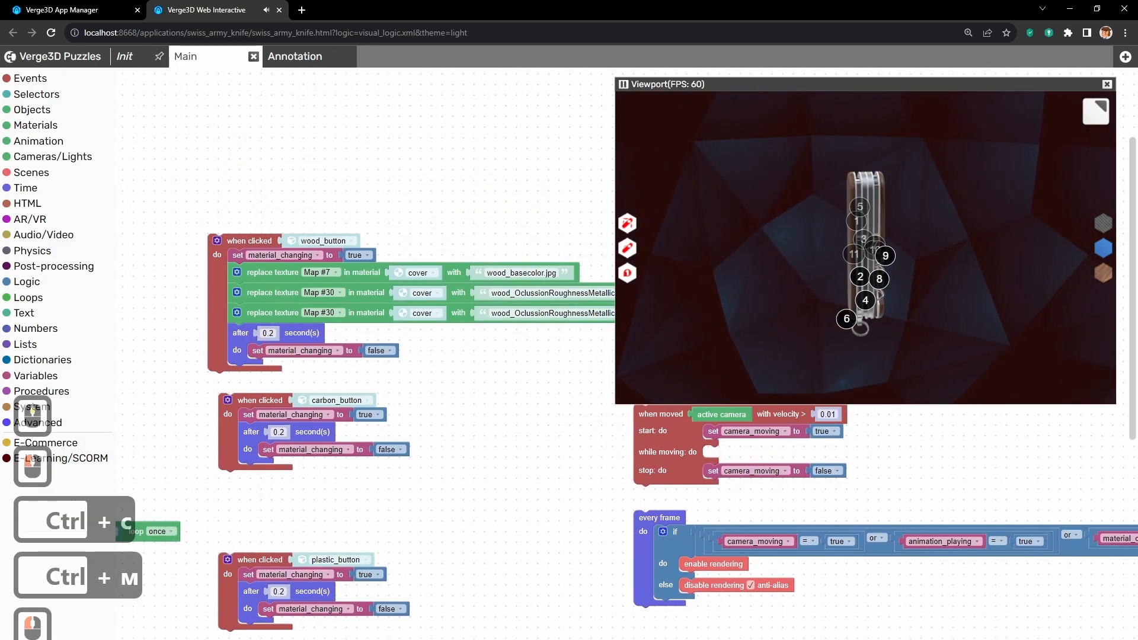
{"action": "left_click_drag", "start_coordinate": [249, 241], "coordinate": [215, 196]}
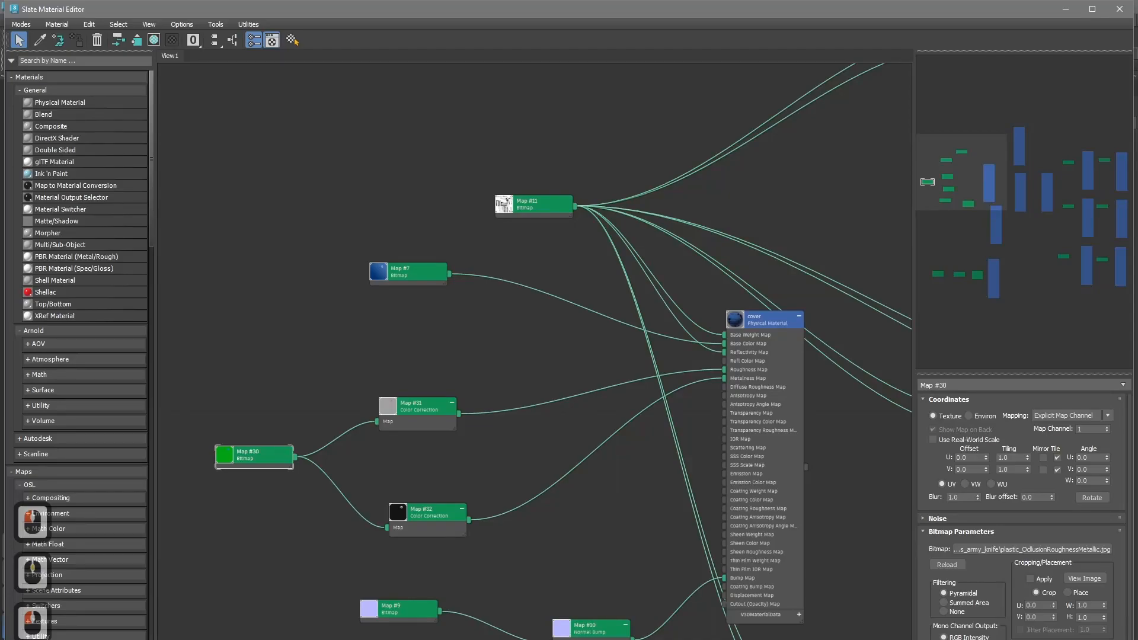
Step: Check the normal bitmap in the 3ds Max Slate Material Editor and set the third replace texture puzzle to Map #9
{"action": "left_click", "coordinate": [402, 608]}
{"action": "key", "text": "alt+Tab"}
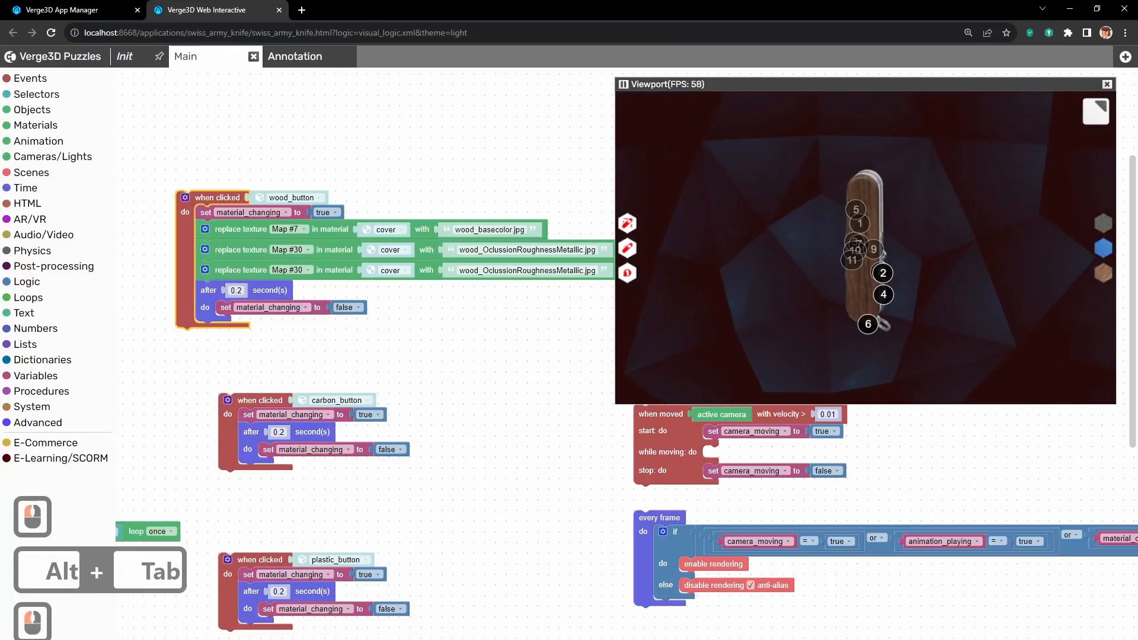
{"action": "left_click", "coordinate": [287, 270]}
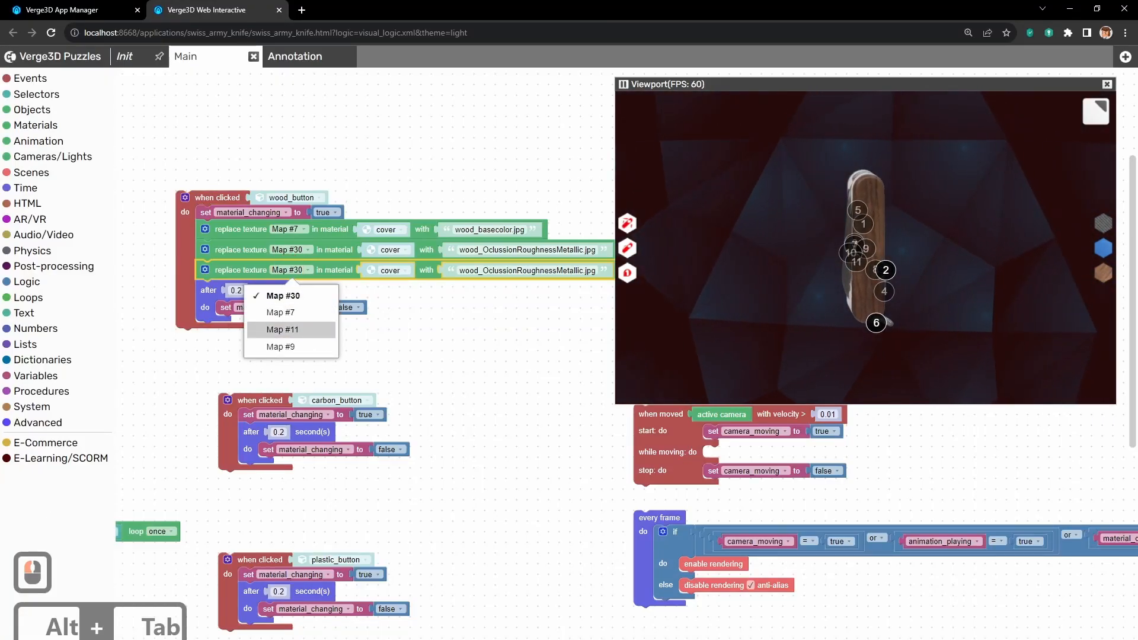
{"action": "left_click", "coordinate": [278, 342]}
Step: Set the replacement texture file of the Map #9 puzzle to wood_normal.png
{"action": "middle_click_drag", "start_coordinate": [427, 332], "coordinate": [376, 358]}
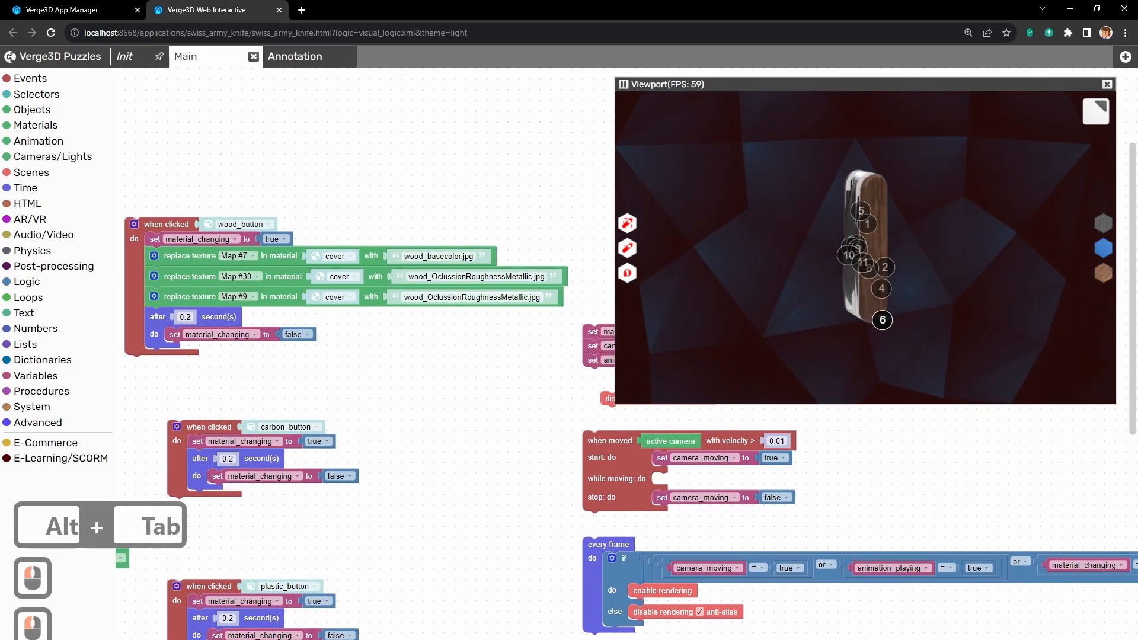
{"action": "left_click", "coordinate": [441, 297]}
{"action": "left_click", "coordinate": [427, 297]}
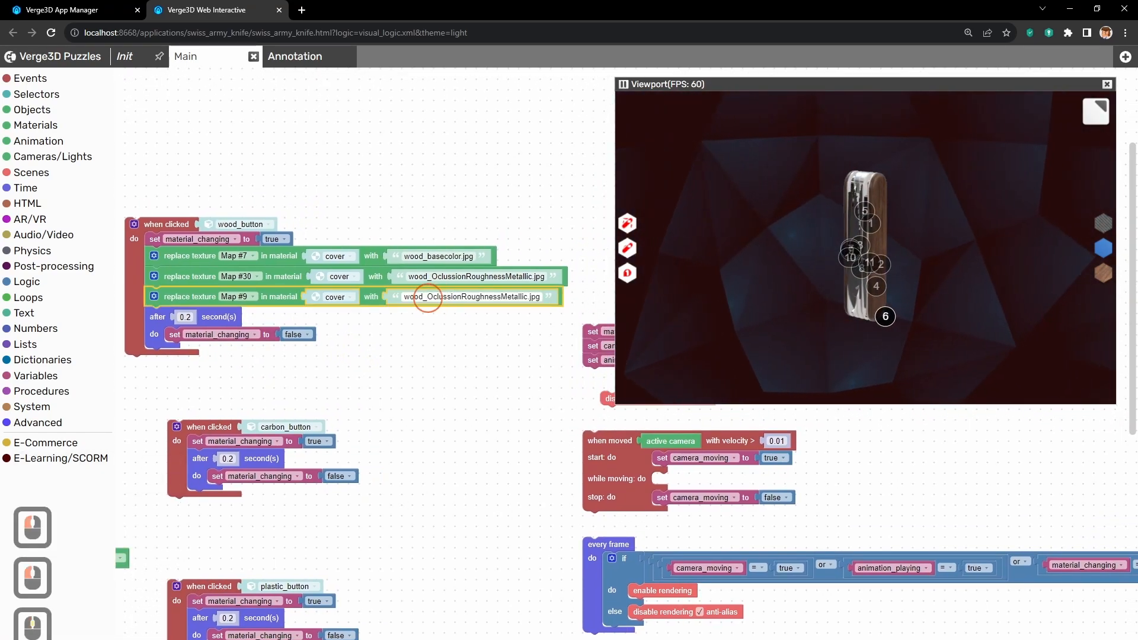
{"action": "left_click_drag", "start_coordinate": [523, 296], "coordinate": [542, 296]}
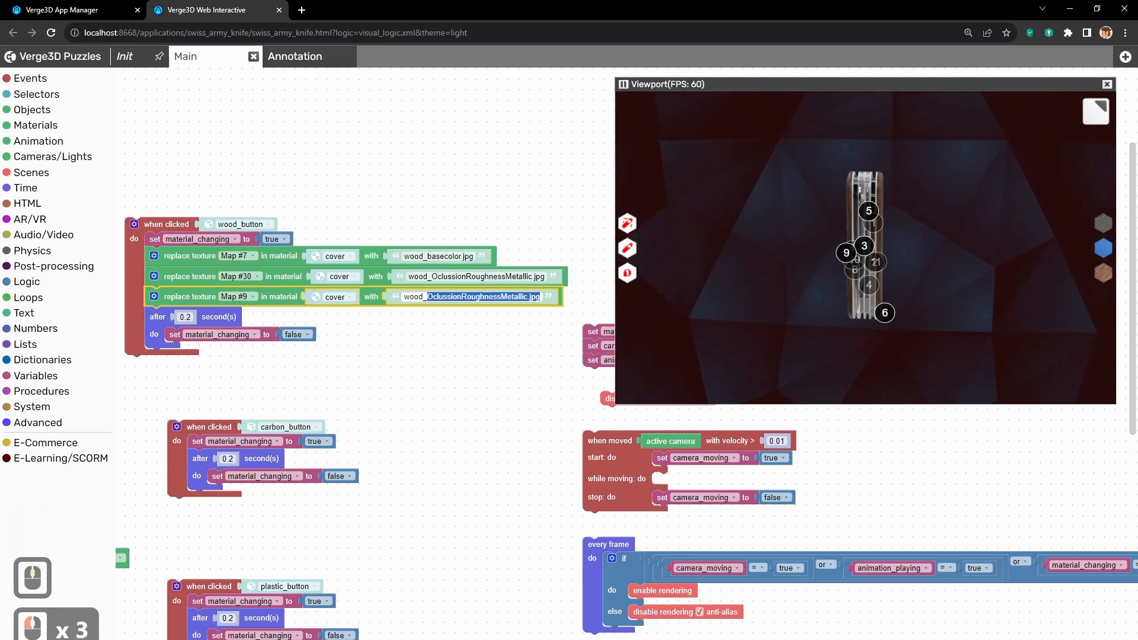
{"action": "type", "text": "normal"}
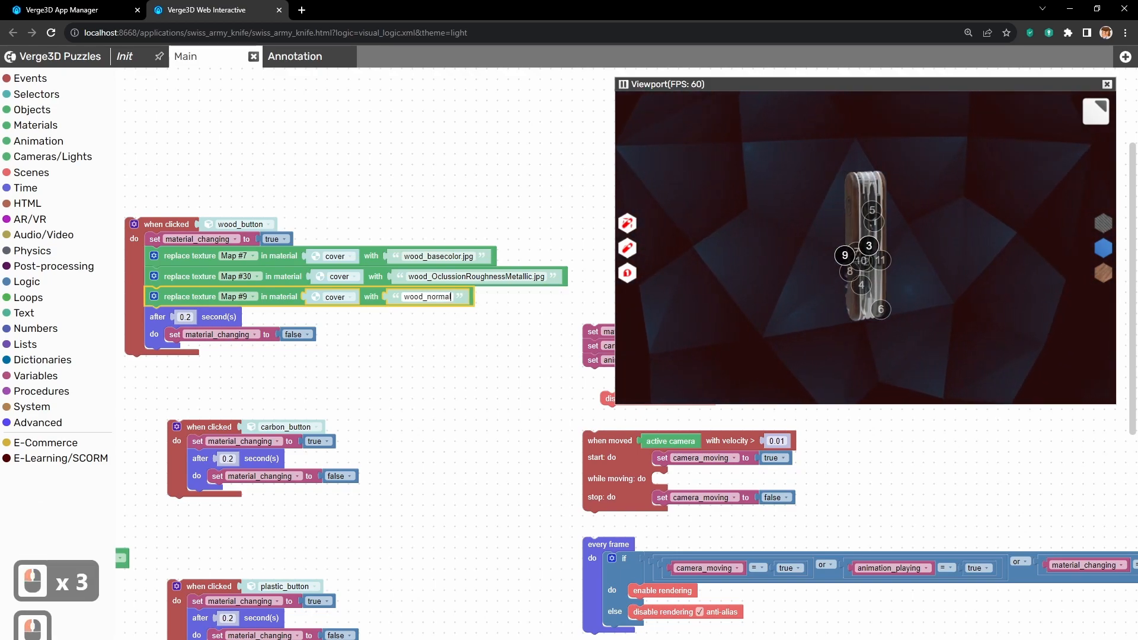
{"action": "type", "text": ".png"}
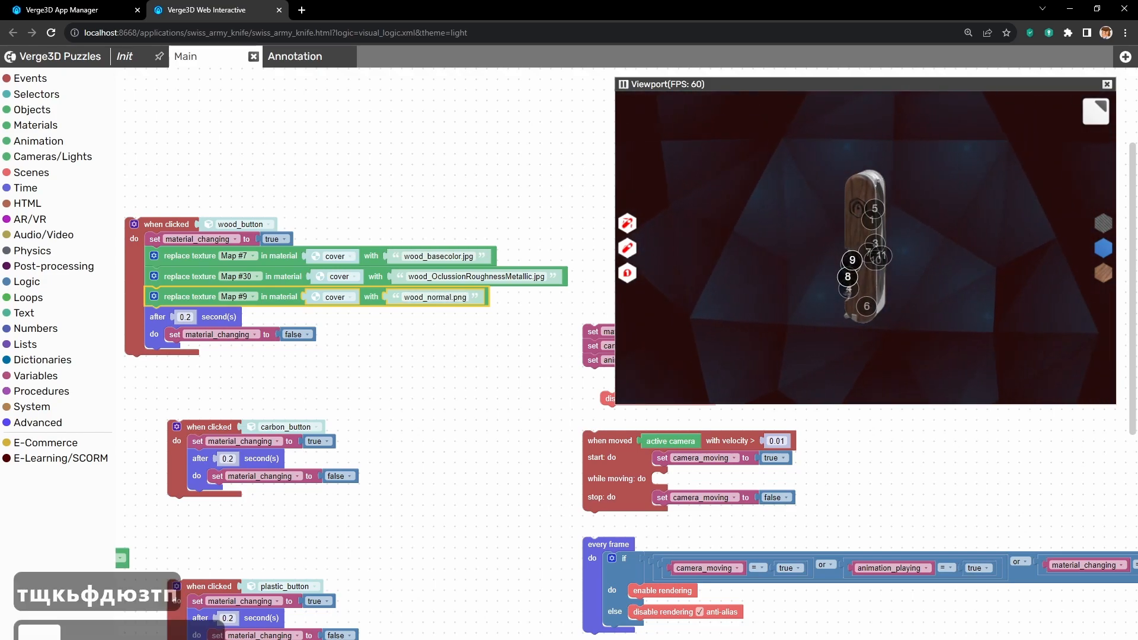
{"action": "key", "text": "Return"}
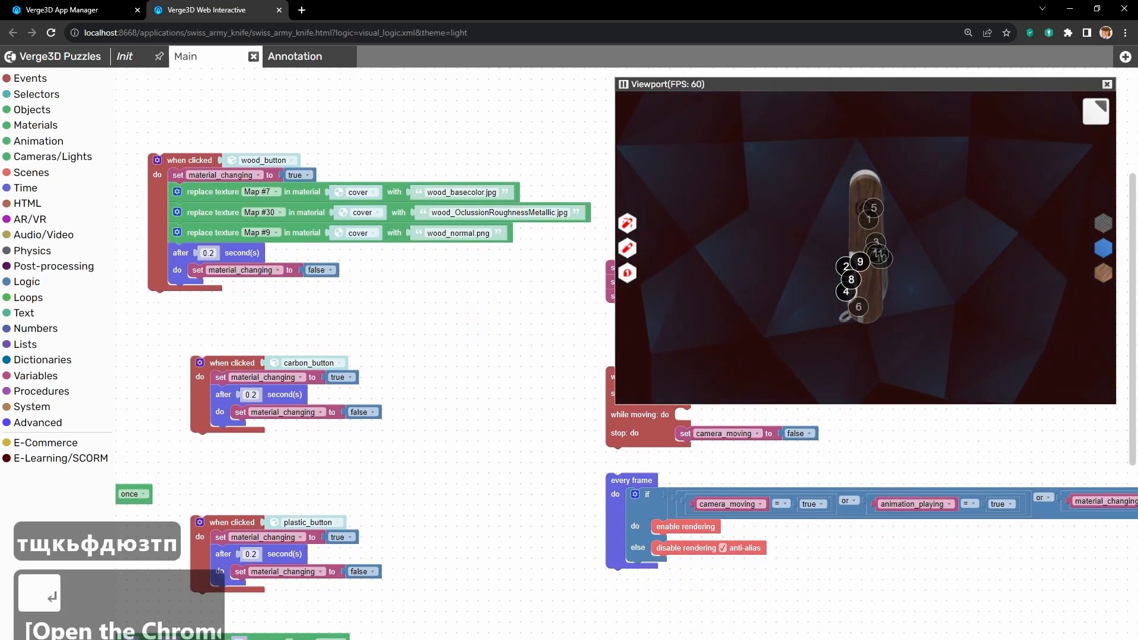
Step: Run the Swiss Army Knife app from the Verge3D App Manager, rotate the knife and apply the wood option to test it
{"action": "left_click", "coordinate": [75, 10]}
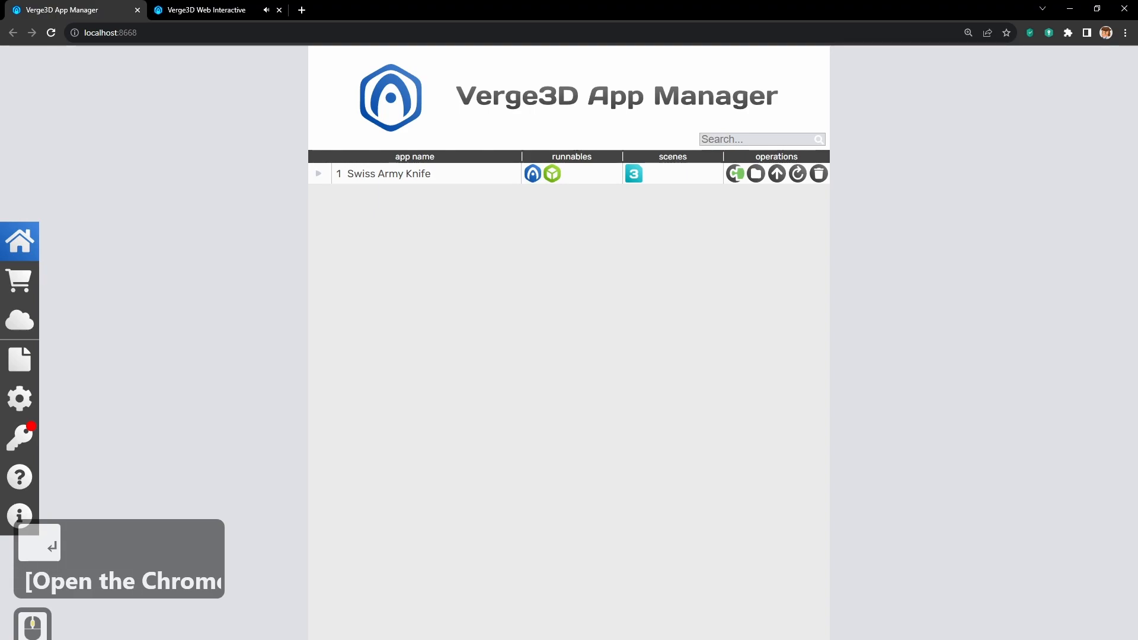
{"action": "left_click", "coordinate": [532, 173]}
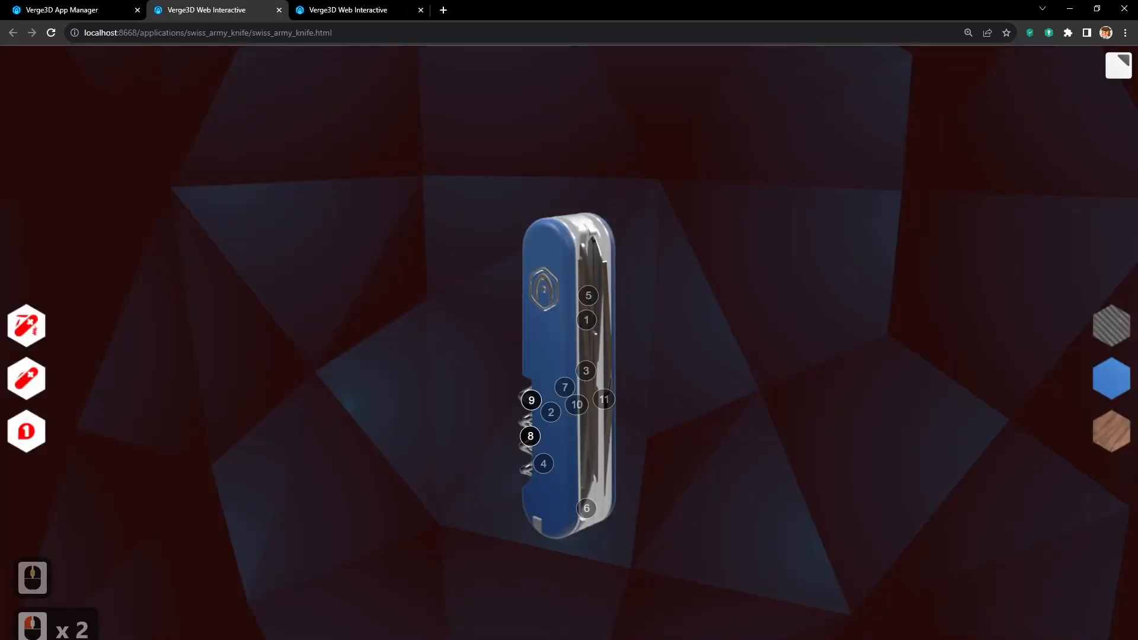
{"action": "left_click_drag", "start_coordinate": [463, 309], "coordinate": [587, 313]}
{"action": "left_click", "coordinate": [1112, 431]}
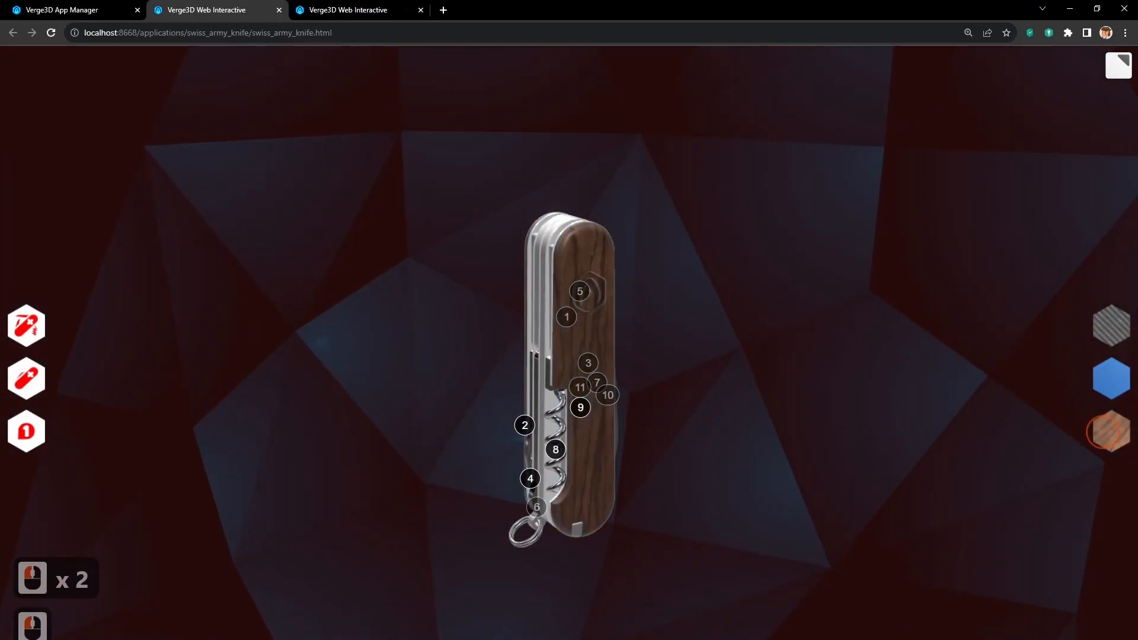
Step: Rotate the knife to check its wood cover and, in the Puzzles editor, move the carbon_button handler to roughly line up under the wood_button handler
{"action": "left_click_drag", "start_coordinate": [912, 439], "coordinate": [639, 453]}
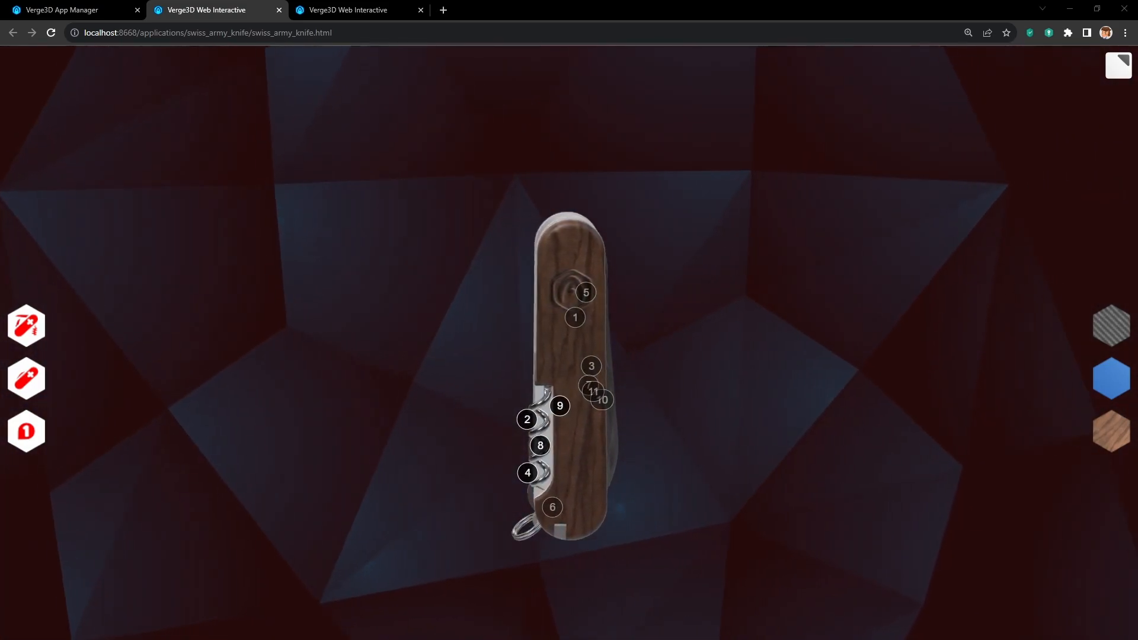
{"action": "key", "text": "alt+Tab"}
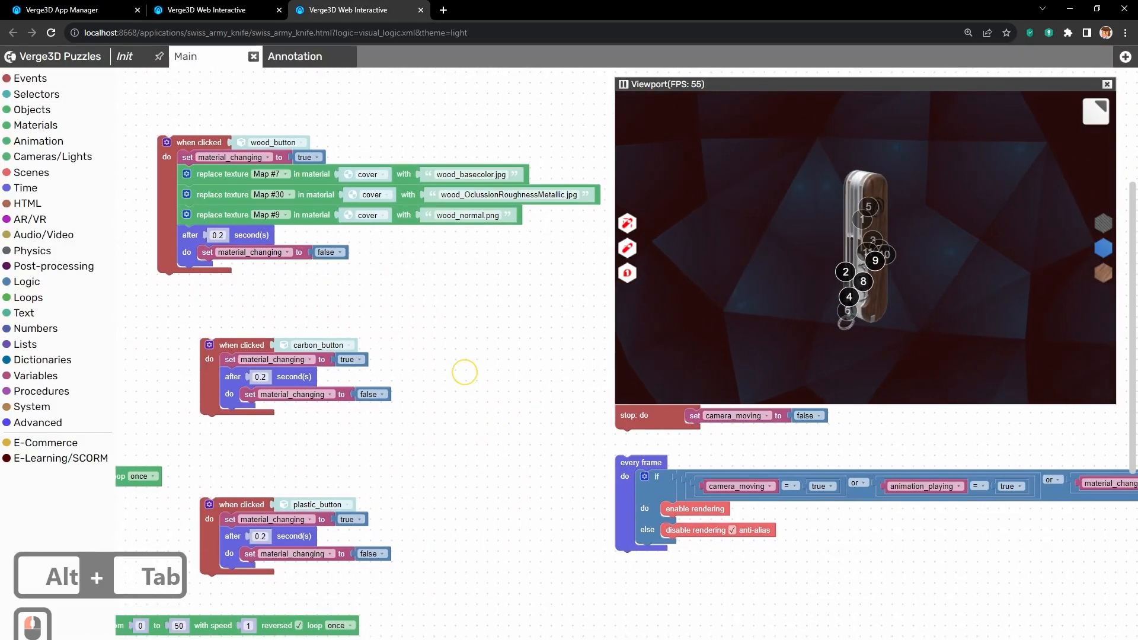
{"action": "middle_click_drag", "start_coordinate": [463, 374], "coordinate": [536, 329]}
{"action": "left_click_drag", "start_coordinate": [282, 338], "coordinate": [250, 328]}
{"action": "middle_click_drag", "start_coordinate": [423, 277], "coordinate": [415, 323]}
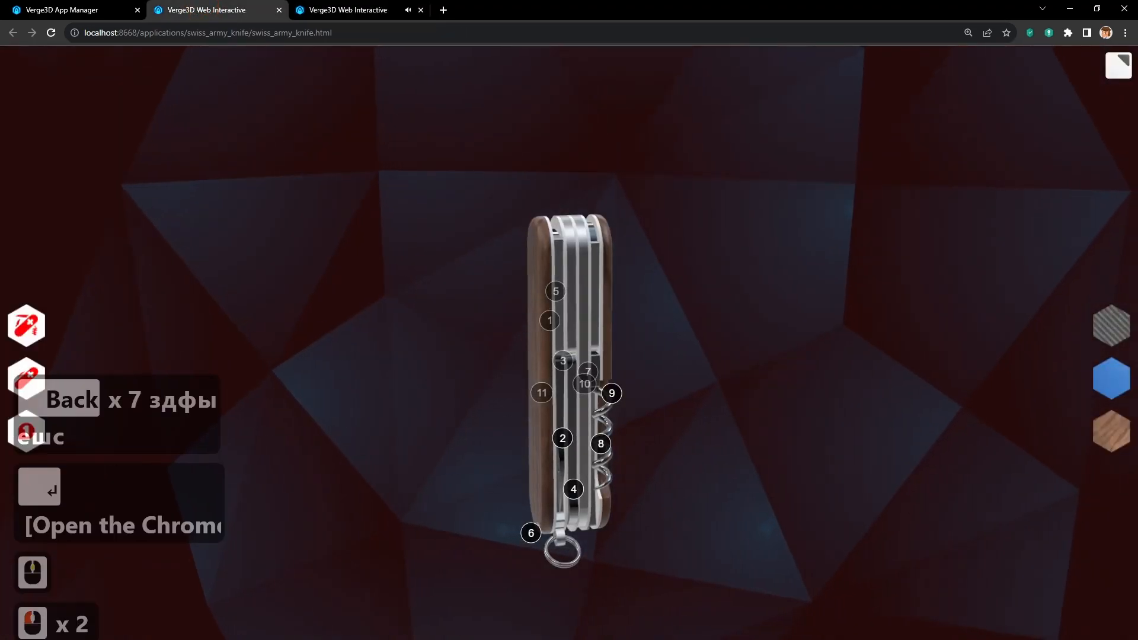
Step: Reload the Swiss Army Knife app and test the carbon, wood and blue plastic cover options, rotating the knife in between
{"action": "key", "text": "ctrl+r"}
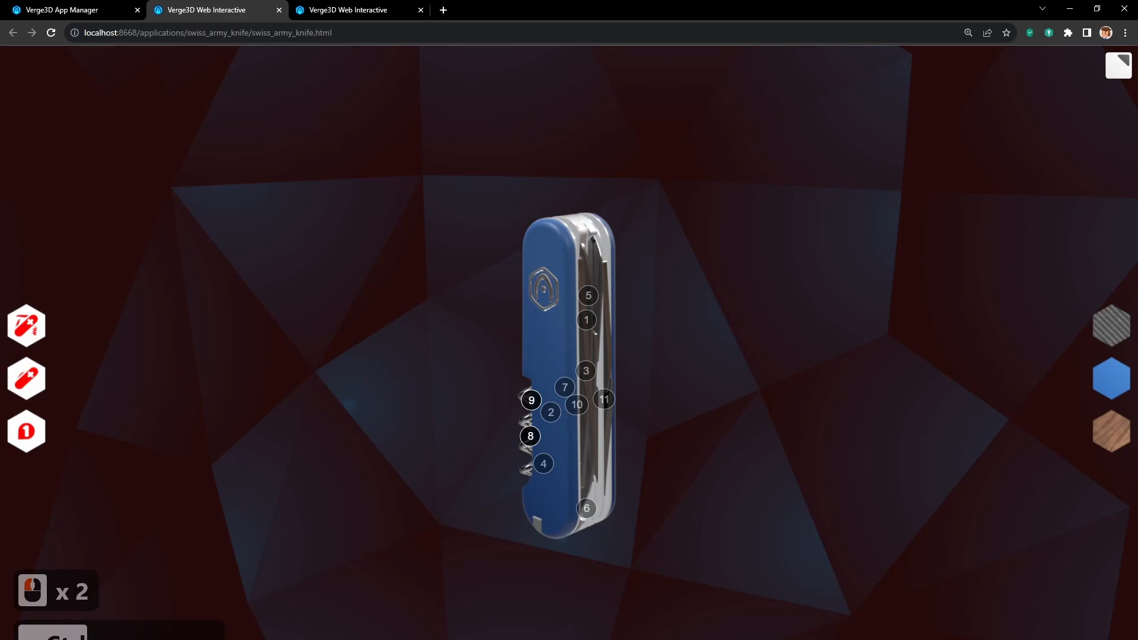
{"action": "left_click", "coordinate": [1111, 326]}
{"action": "mouse_move", "coordinate": [830, 356]}
{"action": "left_mouse_down"}
{"action": "mouse_move", "coordinate": [853, 373]}
{"action": "mouse_move", "coordinate": [889, 356]}
{"action": "mouse_move", "coordinate": [824, 326]}
{"action": "mouse_move", "coordinate": [818, 362]}
{"action": "mouse_move", "coordinate": [824, 341]}
{"action": "left_mouse_up"}
{"action": "left_click", "coordinate": [1112, 432]}
{"action": "left_click", "coordinate": [1112, 378]}
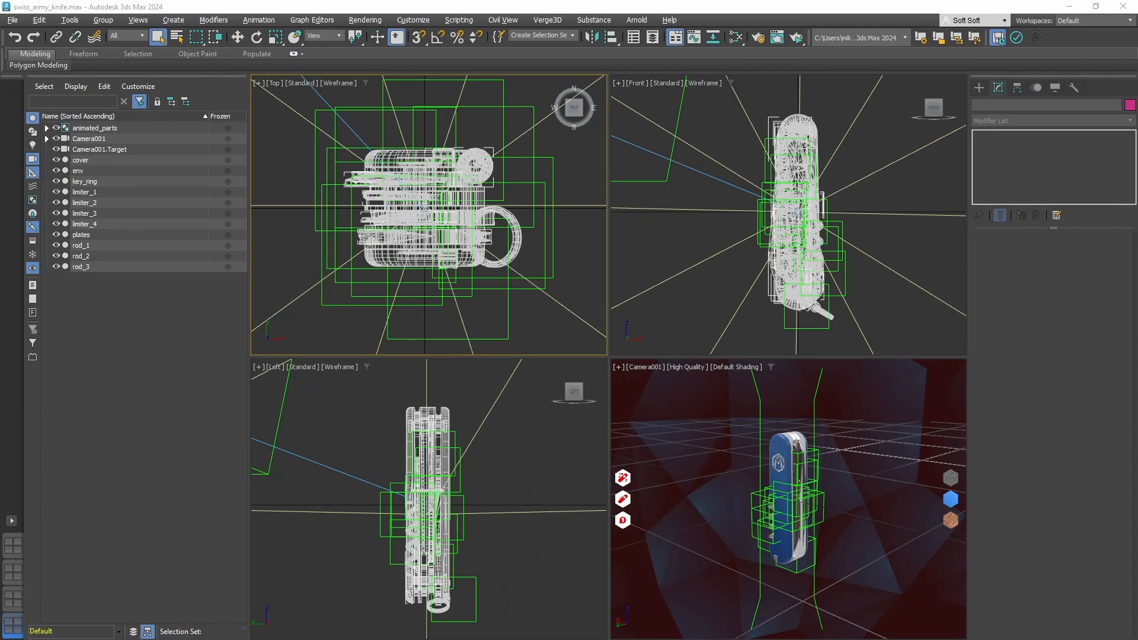
Step: In 3ds Max, select limiter_1 to limiter_4 and rod_1 to rod_3 one by one to inspect the separate static meshes
{"action": "left_click", "coordinate": [520, 482]}
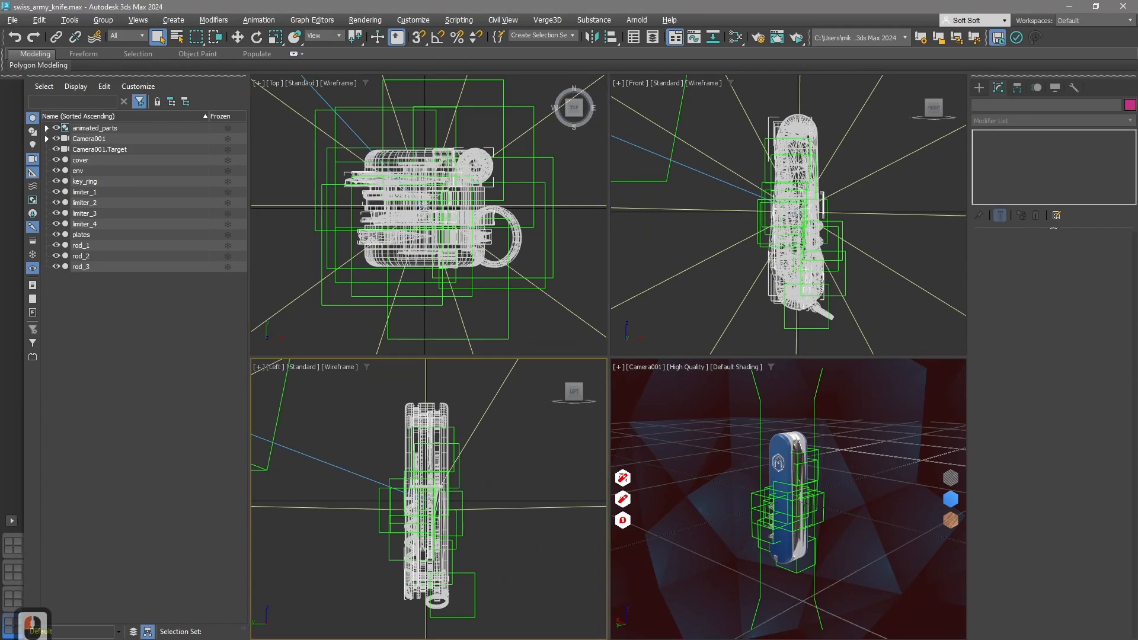
{"action": "left_click", "coordinate": [84, 192]}
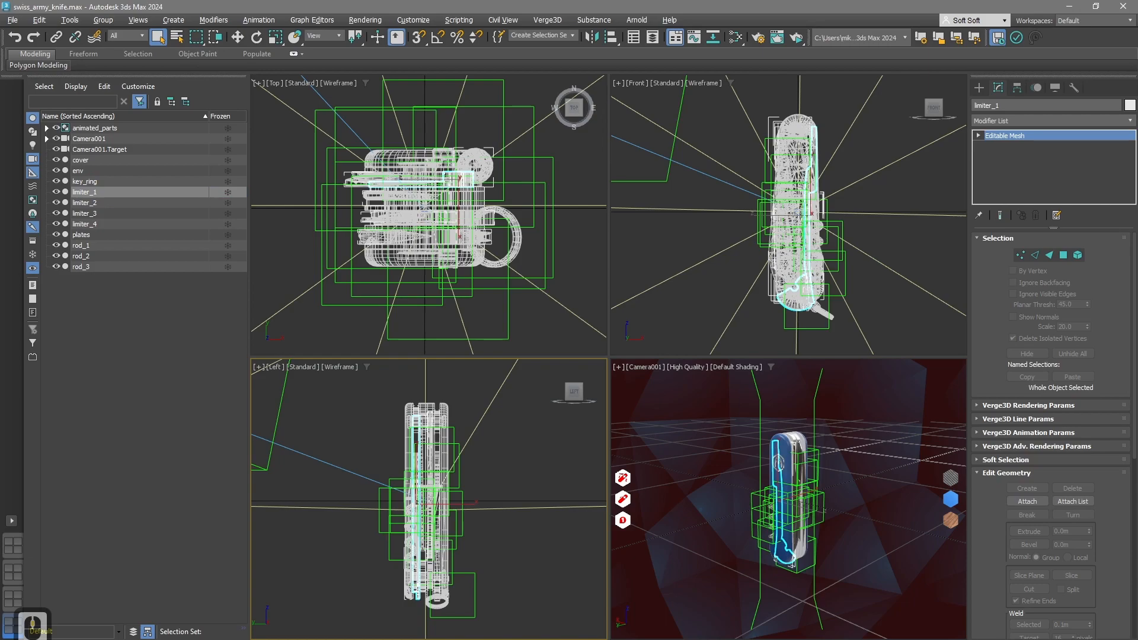
{"action": "left_click", "coordinate": [84, 202]}
{"action": "left_click", "coordinate": [84, 214]}
{"action": "left_click", "coordinate": [84, 224]}
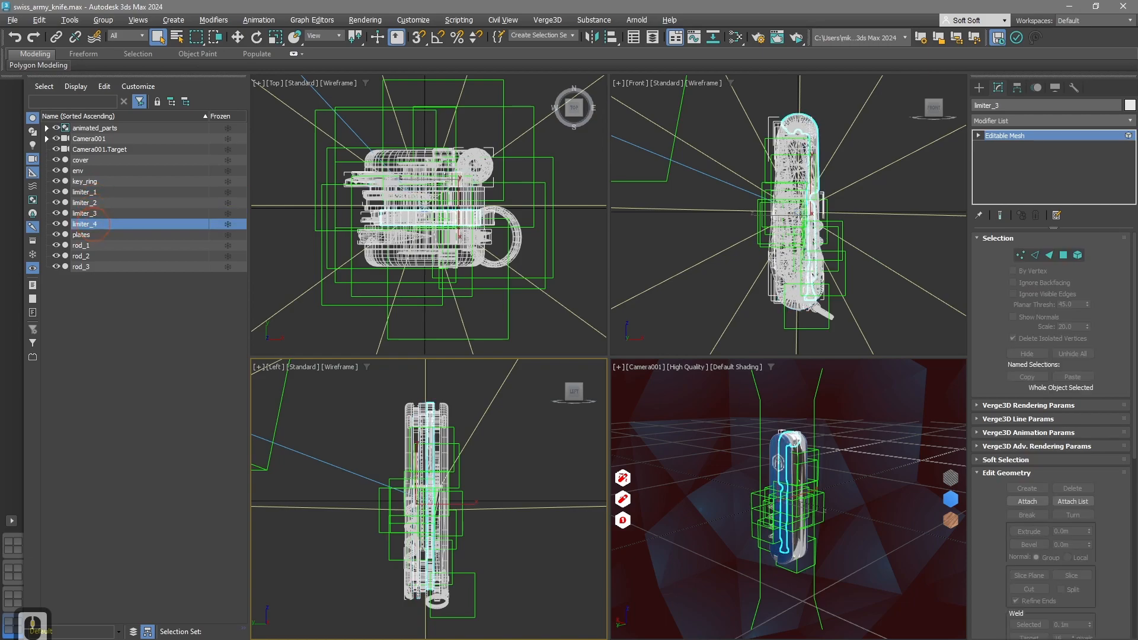
{"action": "left_click", "coordinate": [81, 245]}
{"action": "left_click", "coordinate": [81, 256]}
{"action": "left_click", "coordinate": [81, 267]}
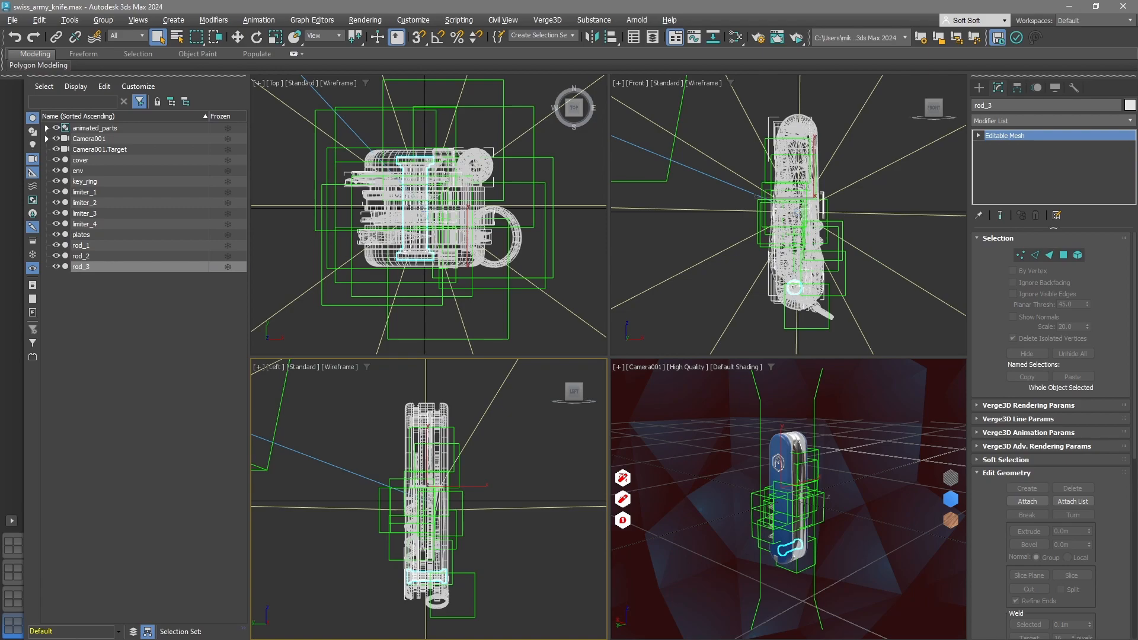
Step: Expand the animated_parts group to review its tool objects, select the whole group, then deselect and collapse it
{"action": "left_click", "coordinate": [47, 129]}
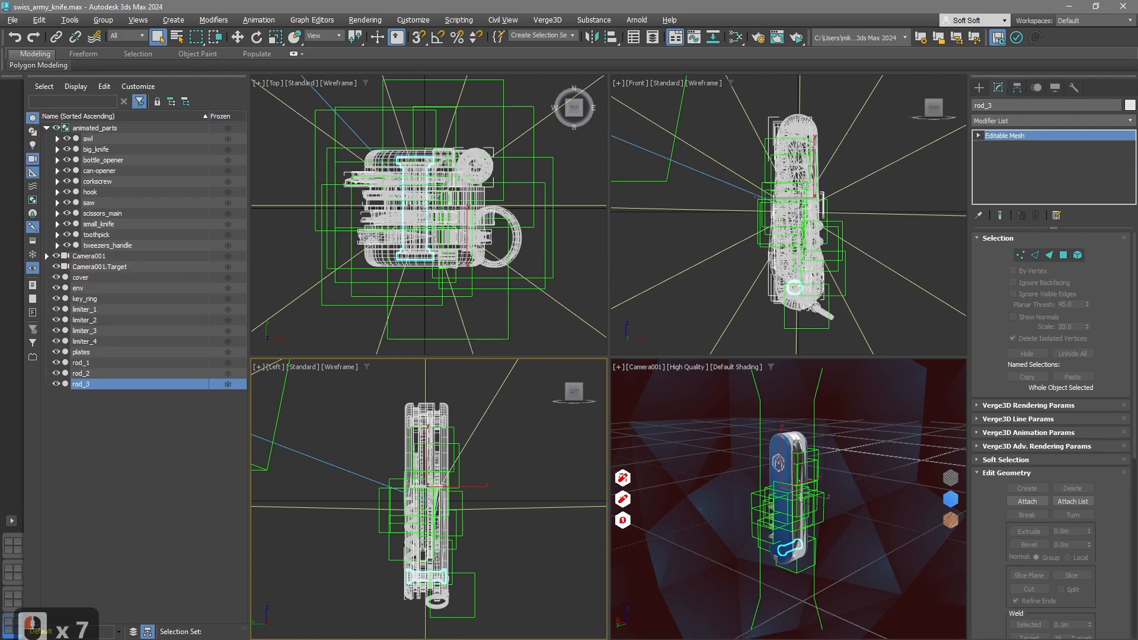
{"action": "left_click", "coordinate": [107, 245]}
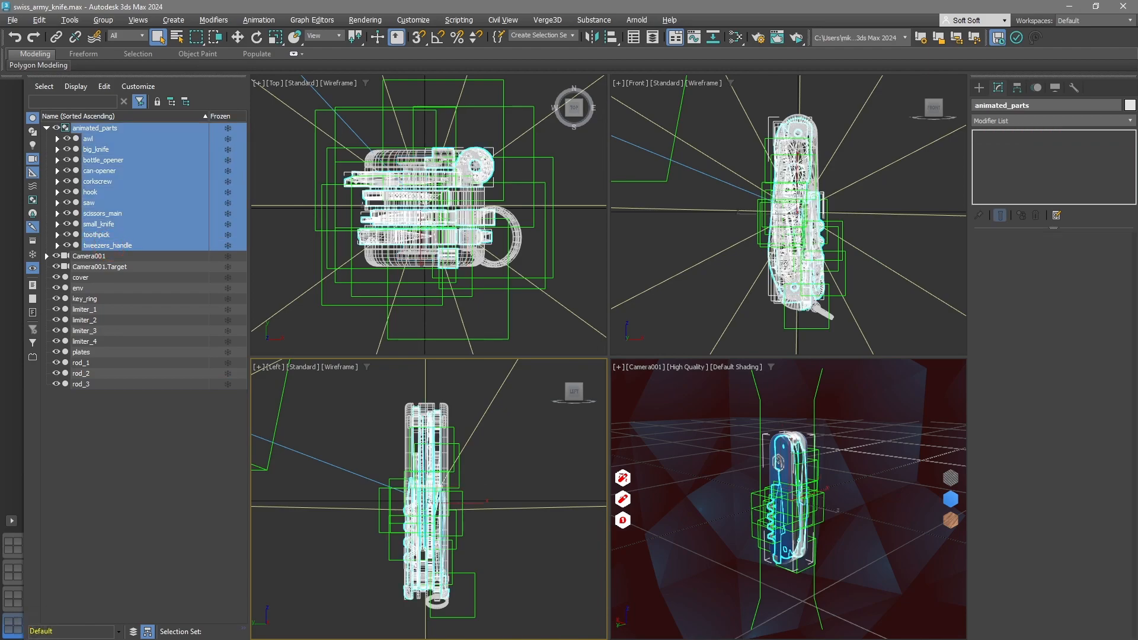
{"action": "left_click", "coordinate": [299, 134]}
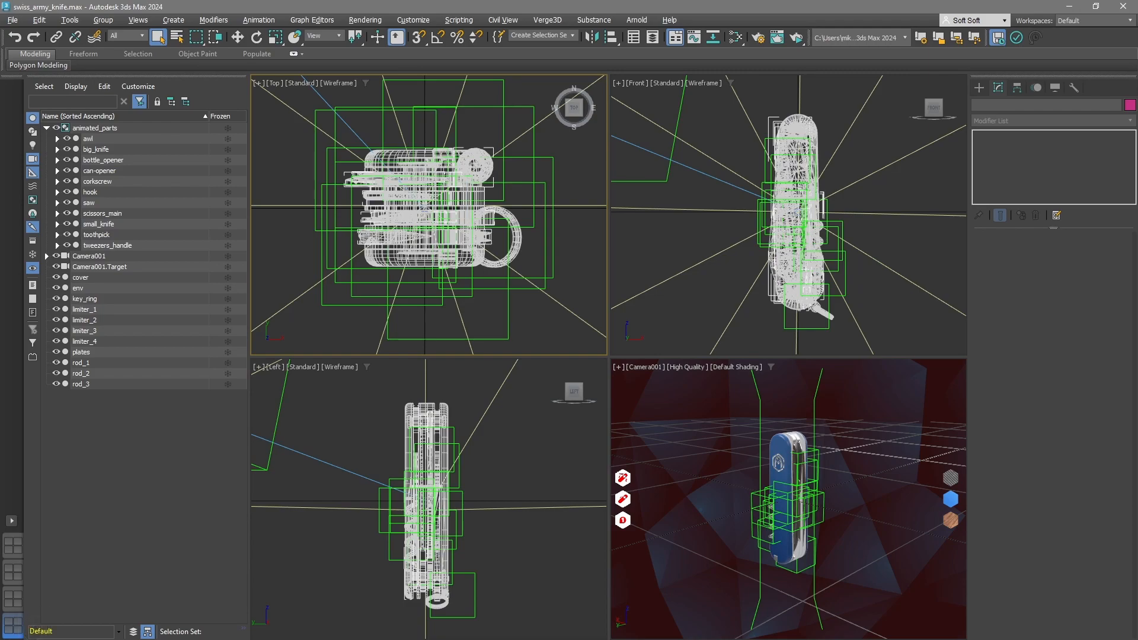
{"action": "left_click", "coordinate": [46, 128]}
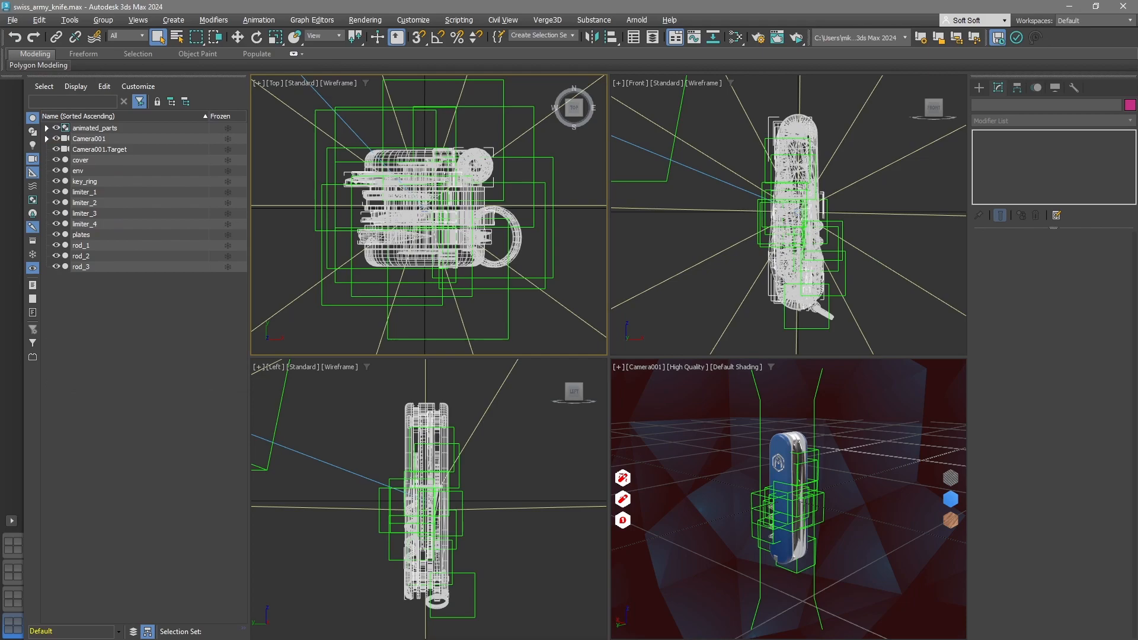
Step: Select the limiter range and the rod range in turn to review which static parts can be merged, then clear the selection
{"action": "left_click", "coordinate": [84, 192]}
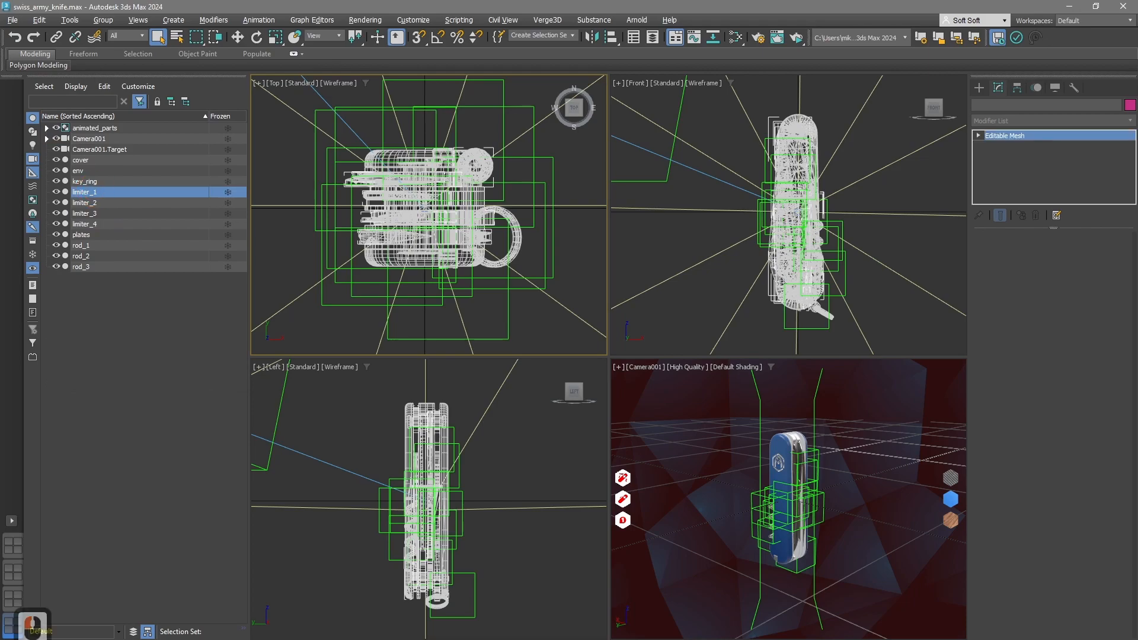
{"action": "left_click", "coordinate": [84, 224], "text": "shift"}
{"action": "left_click", "coordinate": [81, 245]}
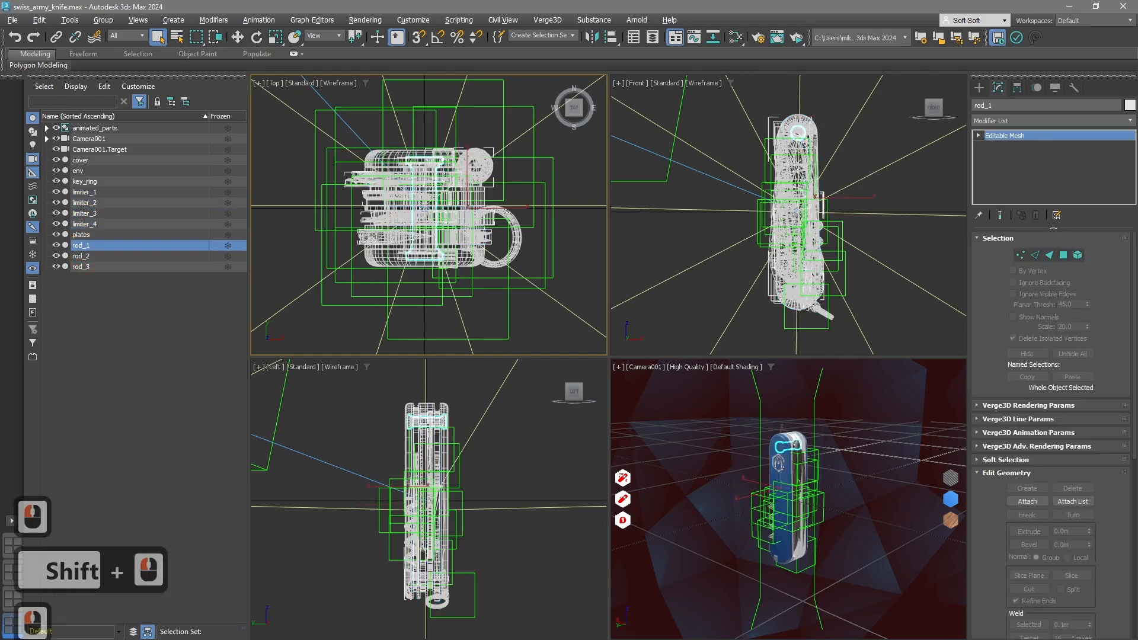
{"action": "left_click", "coordinate": [81, 267], "text": "shift"}
{"action": "left_click", "coordinate": [285, 245]}
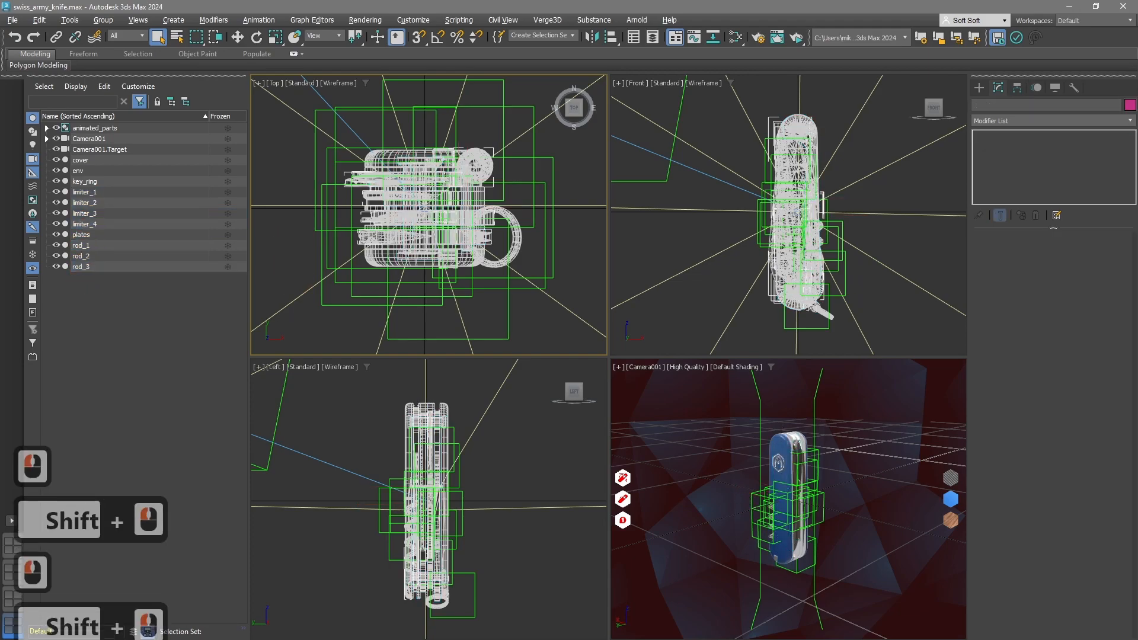
{"action": "middle_click_drag", "start_coordinate": [285, 245], "coordinate": [286, 257]}
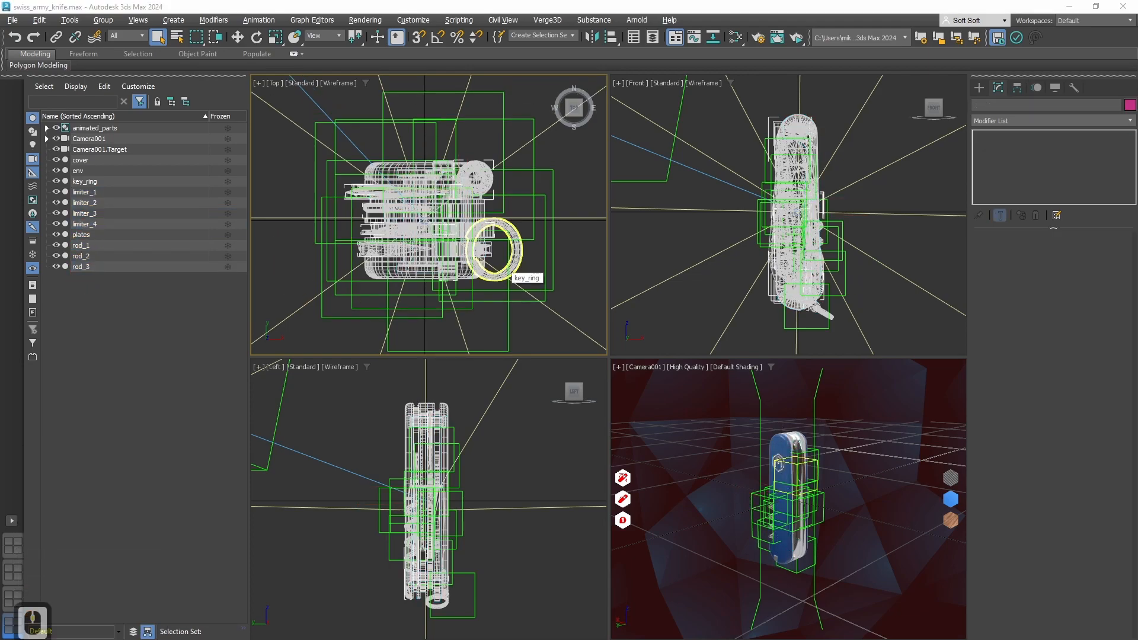
Step: Switch to the running app in the browser and examine the render calls in the console's Verge3D performance profile
{"action": "key", "text": "alt+Tab"}
{"action": "left_click", "coordinate": [533, 173]}
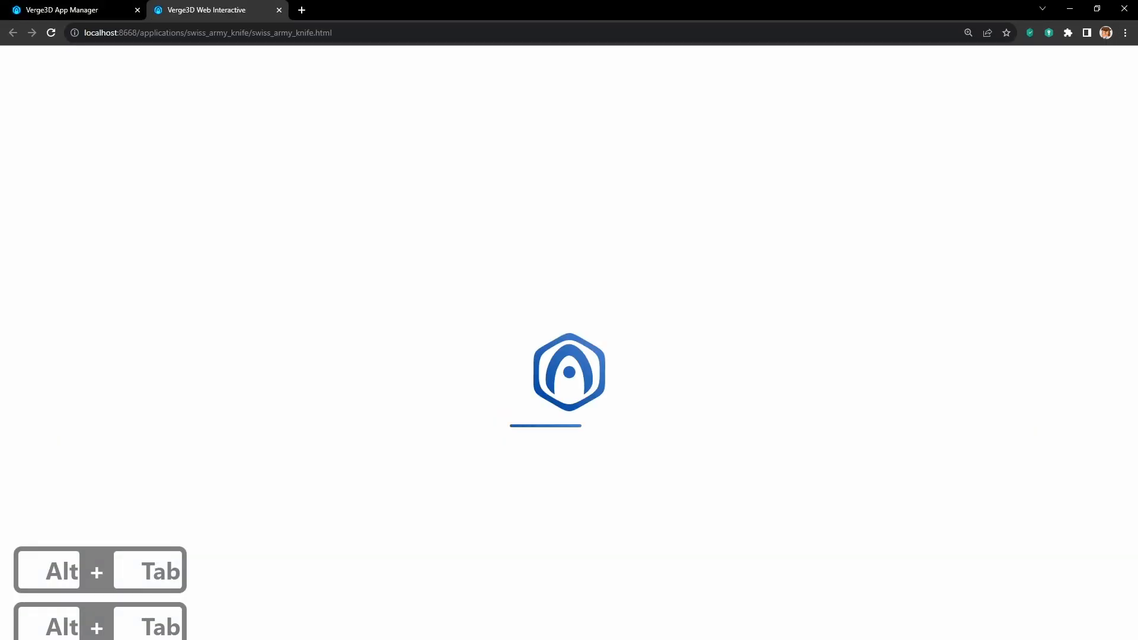
{"action": "key", "text": "F12"}
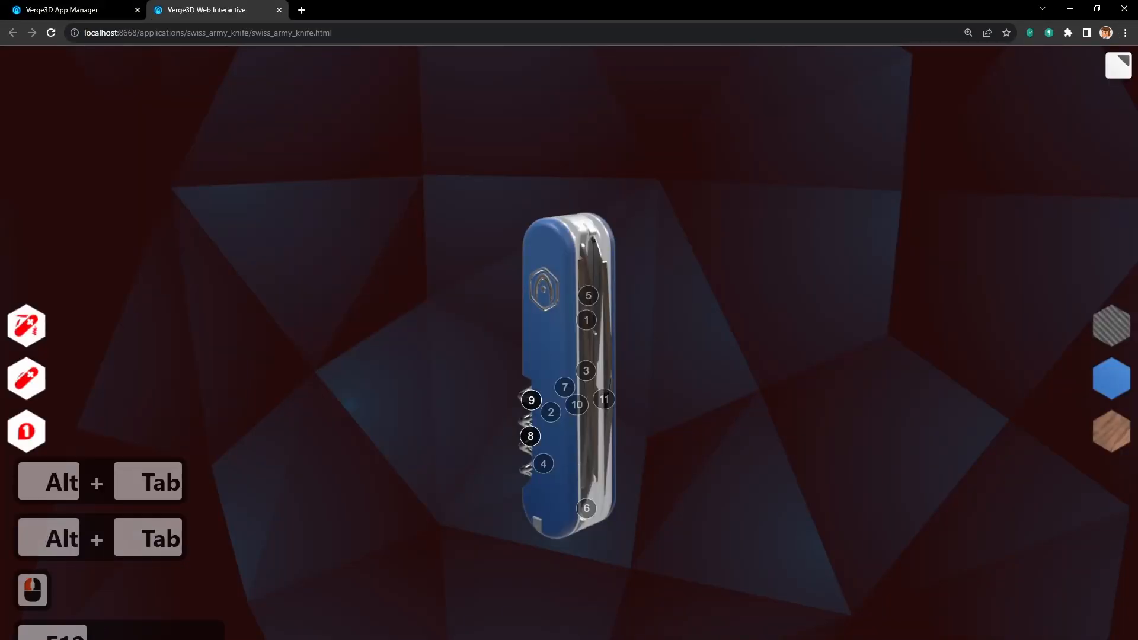
{"action": "scroll", "coordinate": [563, 519], "scroll_direction": "up", "scroll_amount": 10}
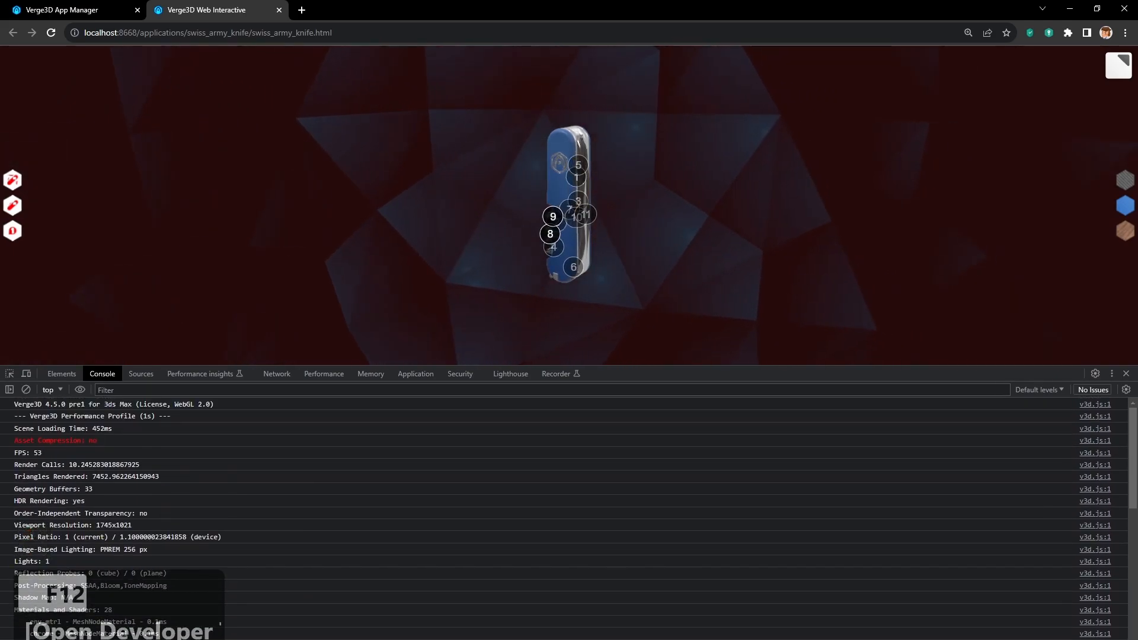
{"action": "left_click_drag", "start_coordinate": [14, 464], "coordinate": [66, 465]}
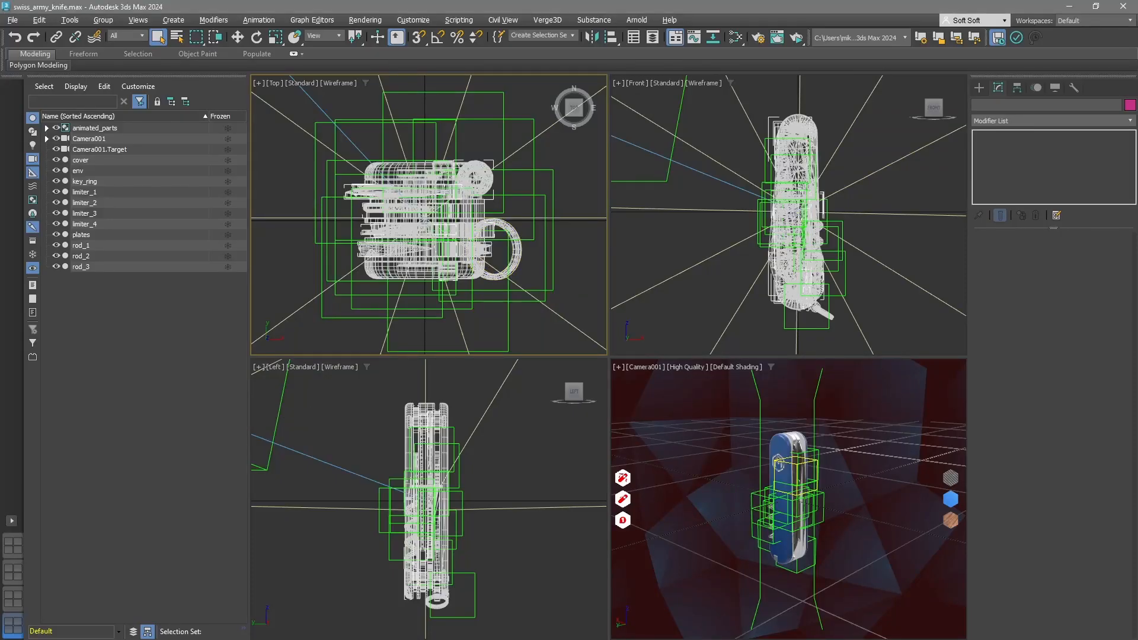
Step: Back in 3ds Max, attach limiter_2, limiter_3 and limiter_4 to the limiter_1 mesh
{"action": "left_click", "coordinate": [84, 192]}
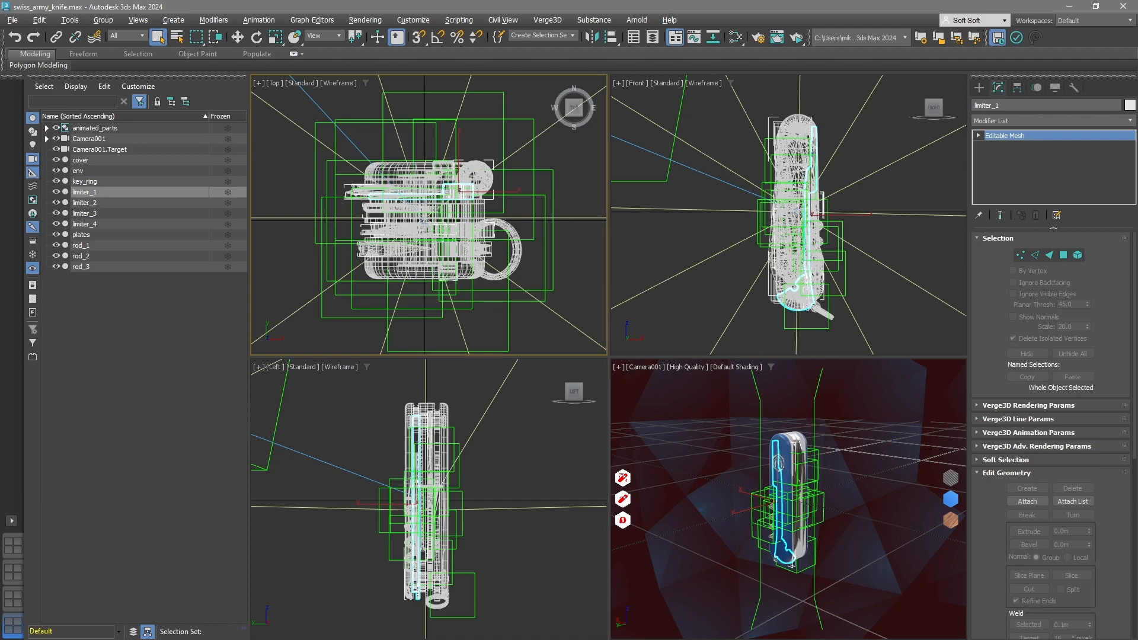
{"action": "left_click", "coordinate": [1078, 255]}
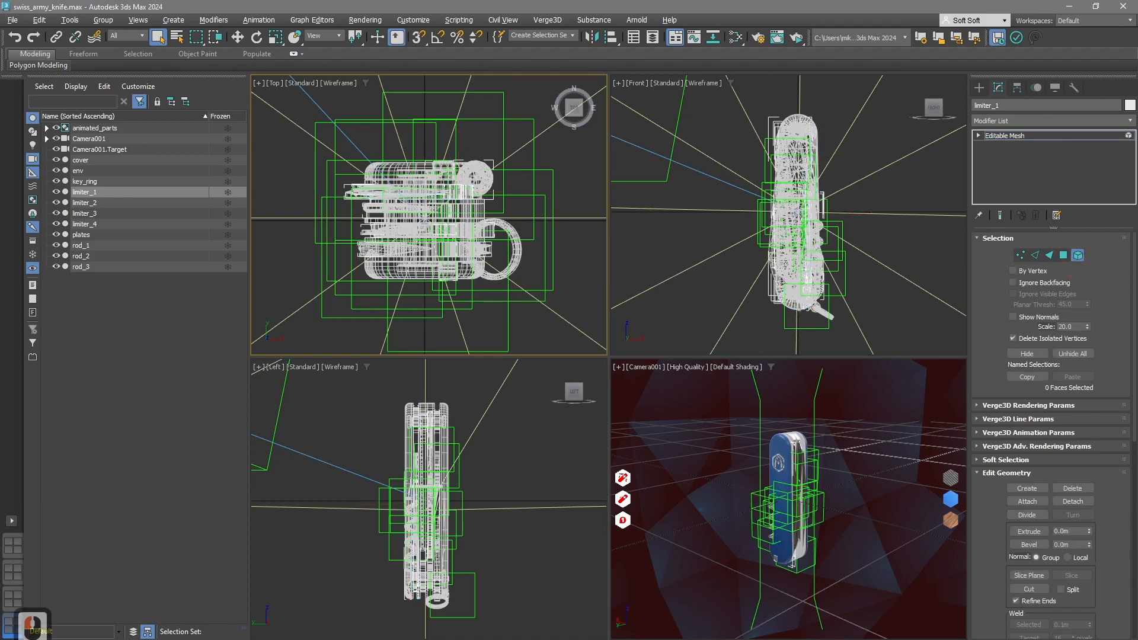
{"action": "left_click", "coordinate": [1027, 501]}
{"action": "left_click", "coordinate": [773, 434]}
{"action": "left_click", "coordinate": [776, 434]}
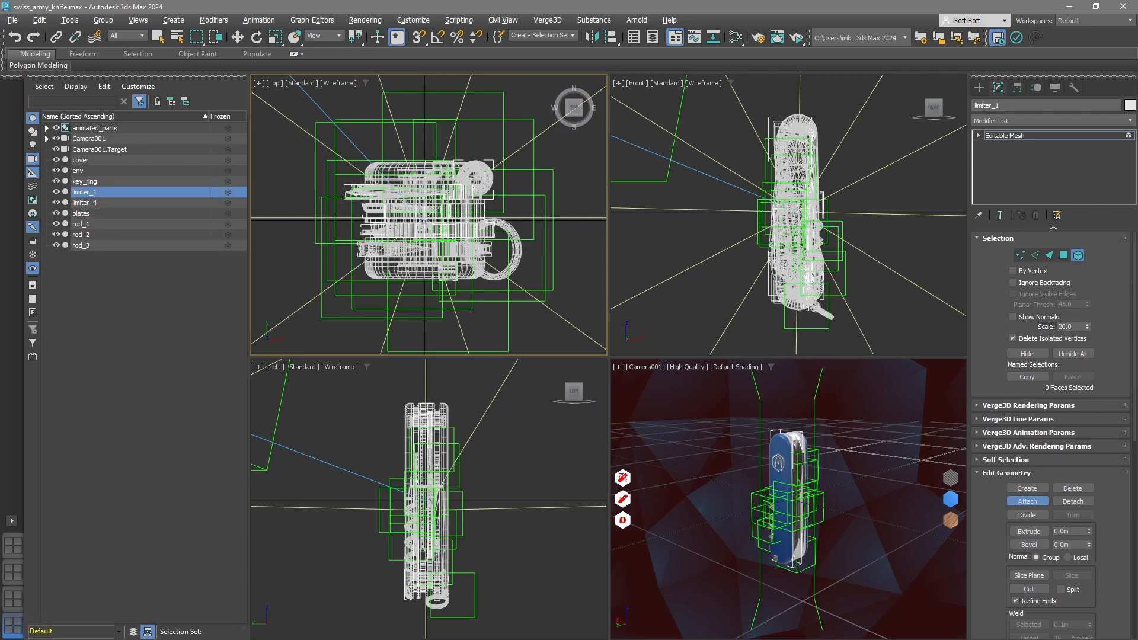
{"action": "double_click", "coordinate": [781, 433]}
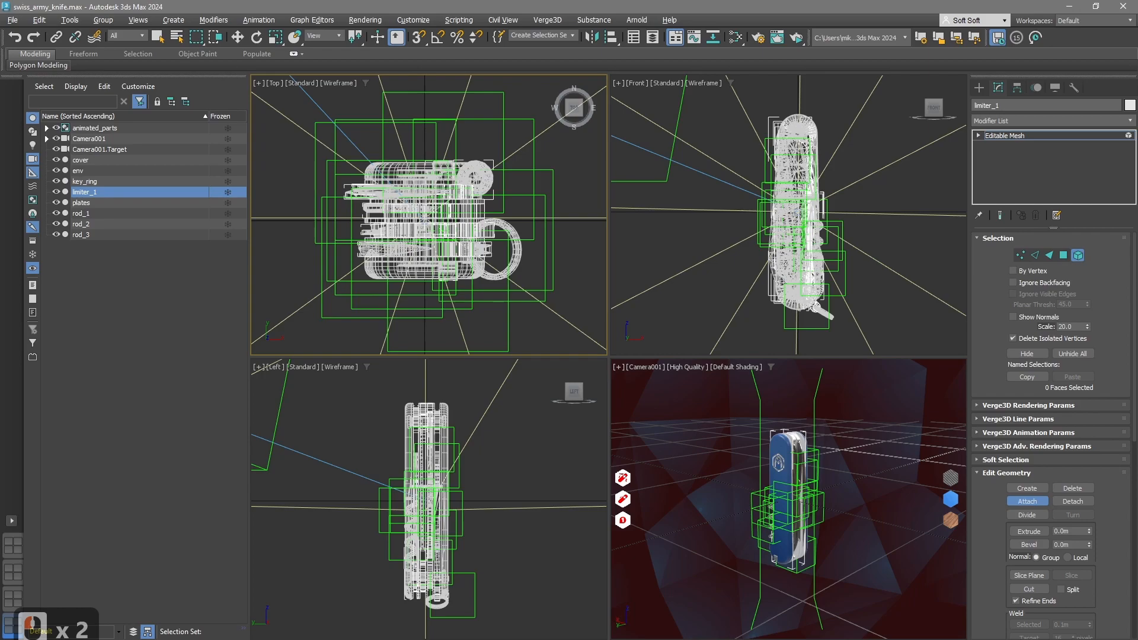
{"action": "left_click", "coordinate": [1078, 255]}
Step: Attach rod_2 and rod_3 to the rod_1 mesh and leave the Attach command
{"action": "left_click", "coordinate": [81, 213]}
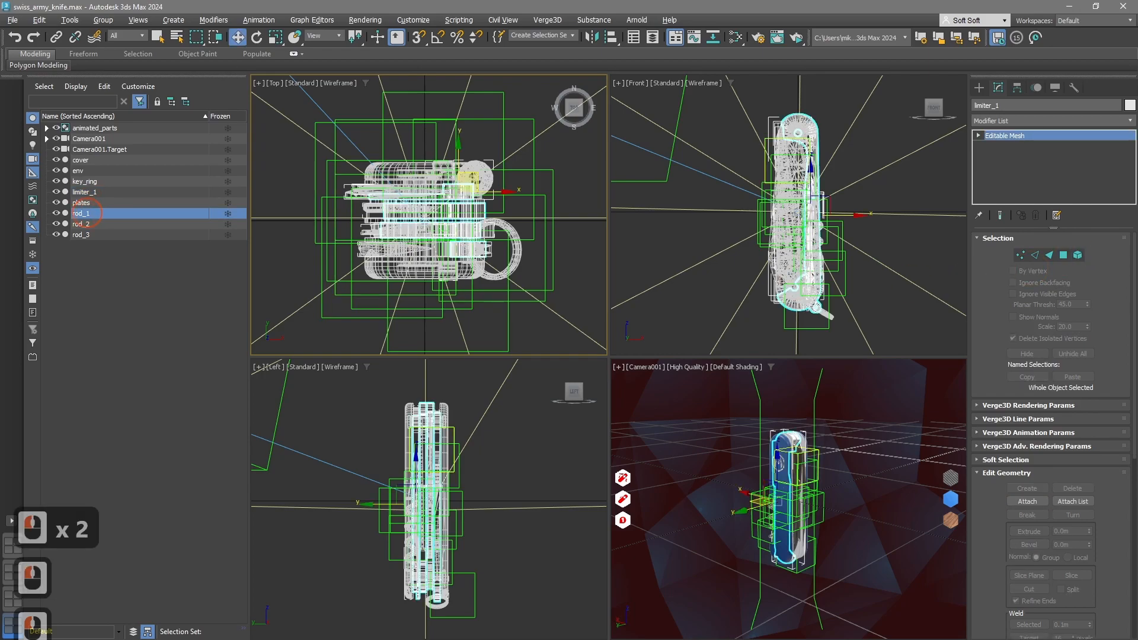
{"action": "left_click", "coordinate": [1028, 501]}
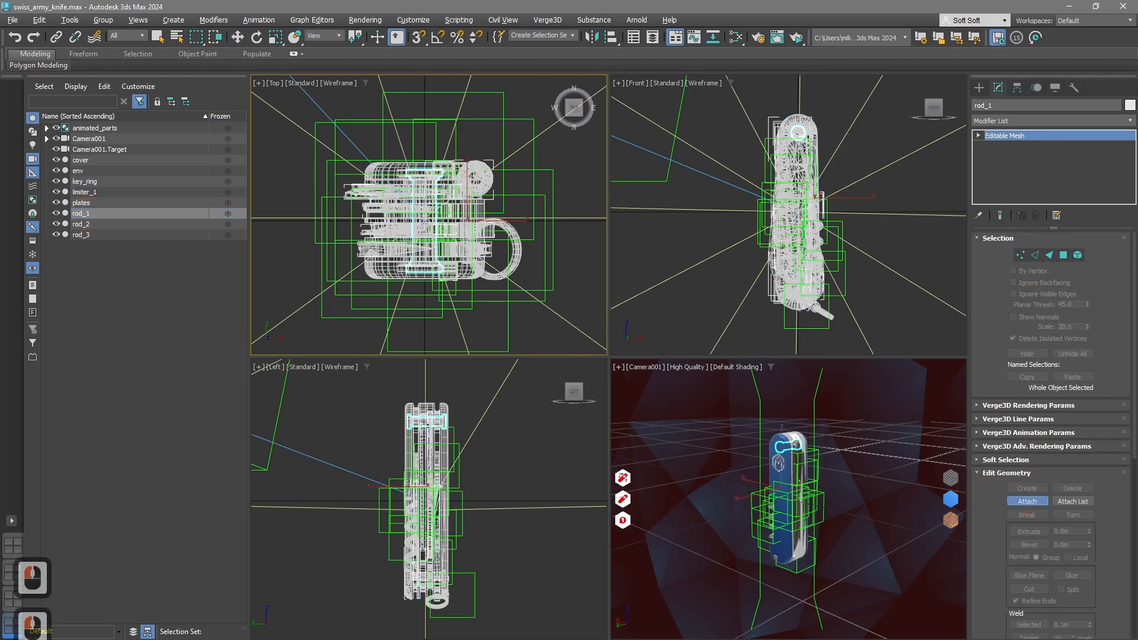
{"action": "left_click", "coordinate": [468, 220]}
{"action": "left_click", "coordinate": [407, 221]}
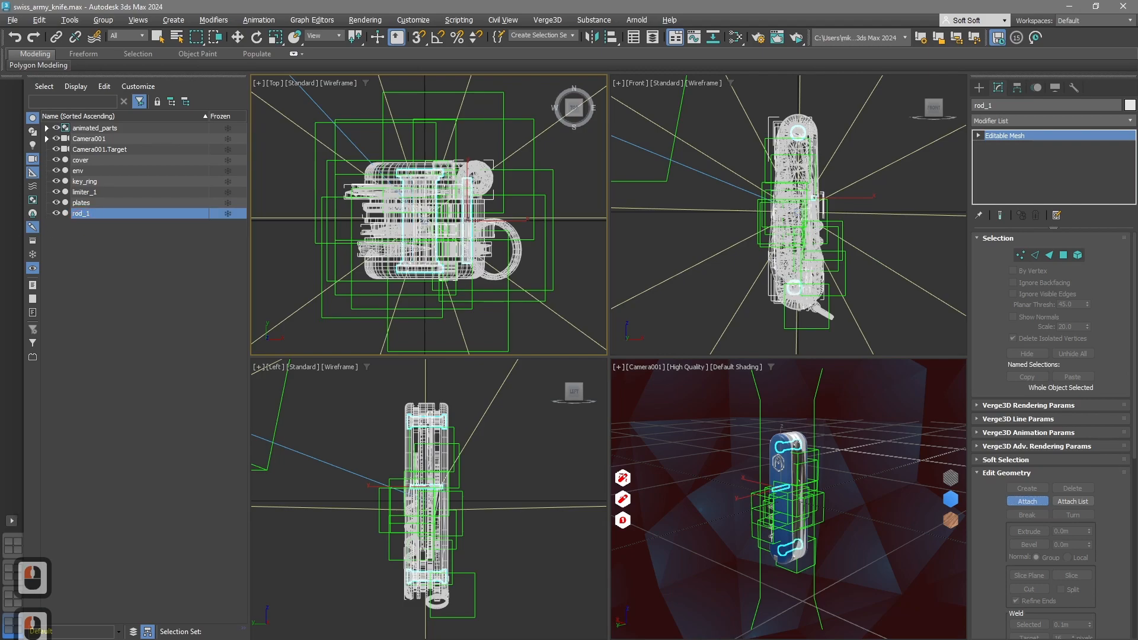
{"action": "key", "text": "w"}
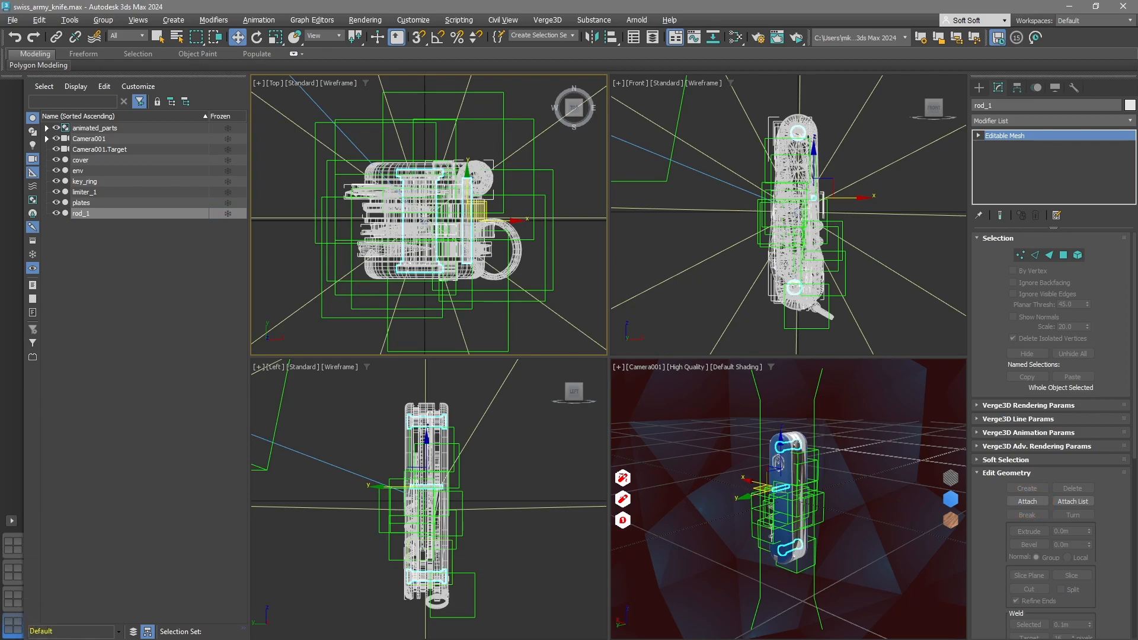
Step: Rename the merged rod_1 object as rods
{"action": "left_click", "coordinate": [1043, 106]}
{"action": "key", "text": "BackSpace"}
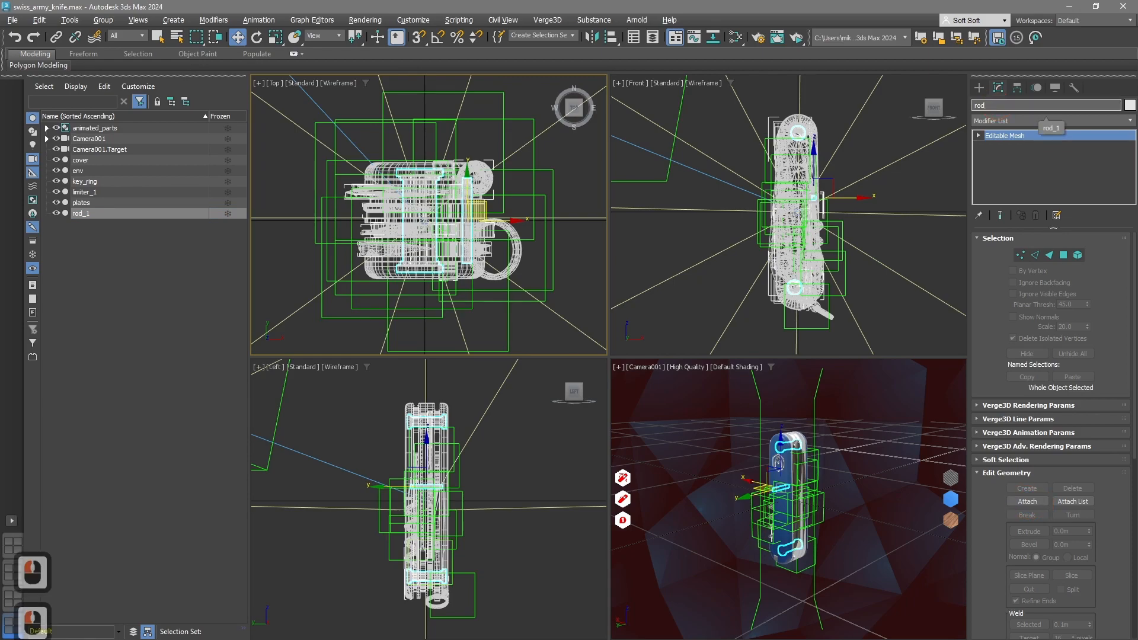
{"action": "type", "text": "s"}
{"action": "key", "text": "Return"}
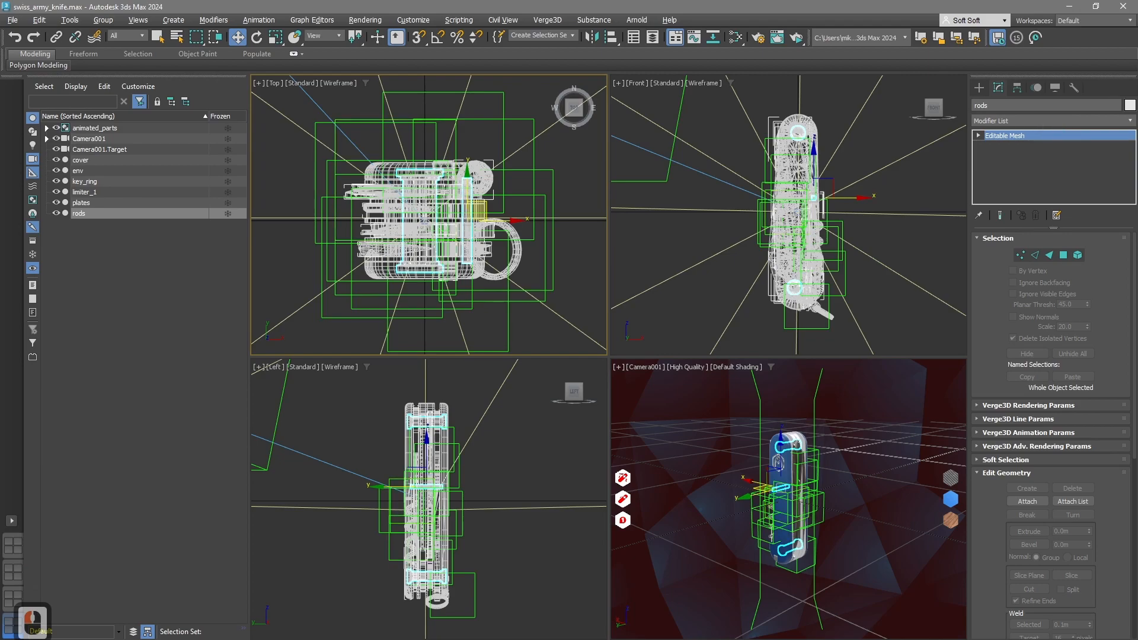
Step: Rename the merged limiter_1 object as limiters
{"action": "left_click", "coordinate": [84, 192]}
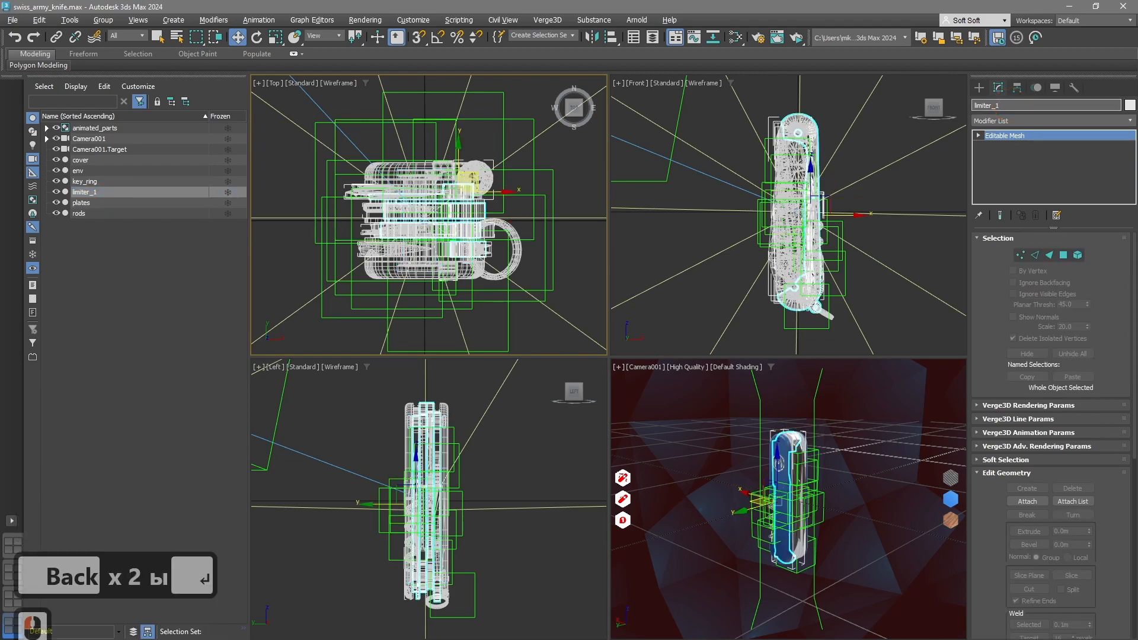
{"action": "left_click", "coordinate": [1008, 105]}
{"action": "key", "text": "BackSpace"}
{"action": "key", "text": "BackSpace"}
{"action": "type", "text": "s"}
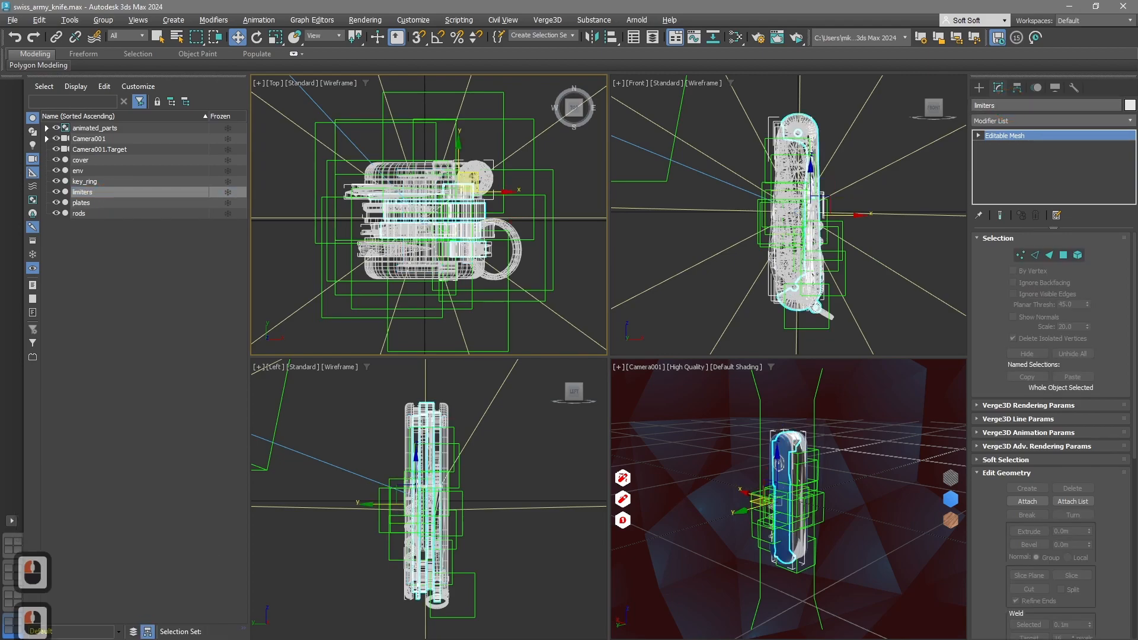
Step: Export the scene to glTF over the existing swiss_army_knife file in the swiss_army_knife app folder
{"action": "left_click", "coordinate": [547, 21]}
{"action": "left_click", "coordinate": [563, 39]}
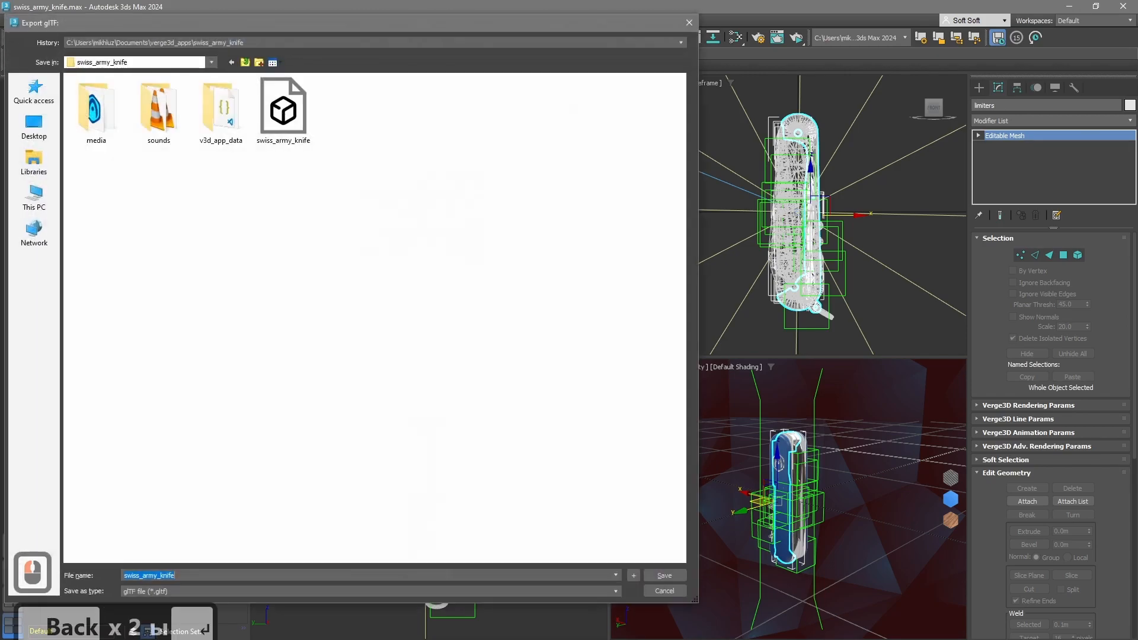
{"action": "left_click", "coordinate": [665, 575]}
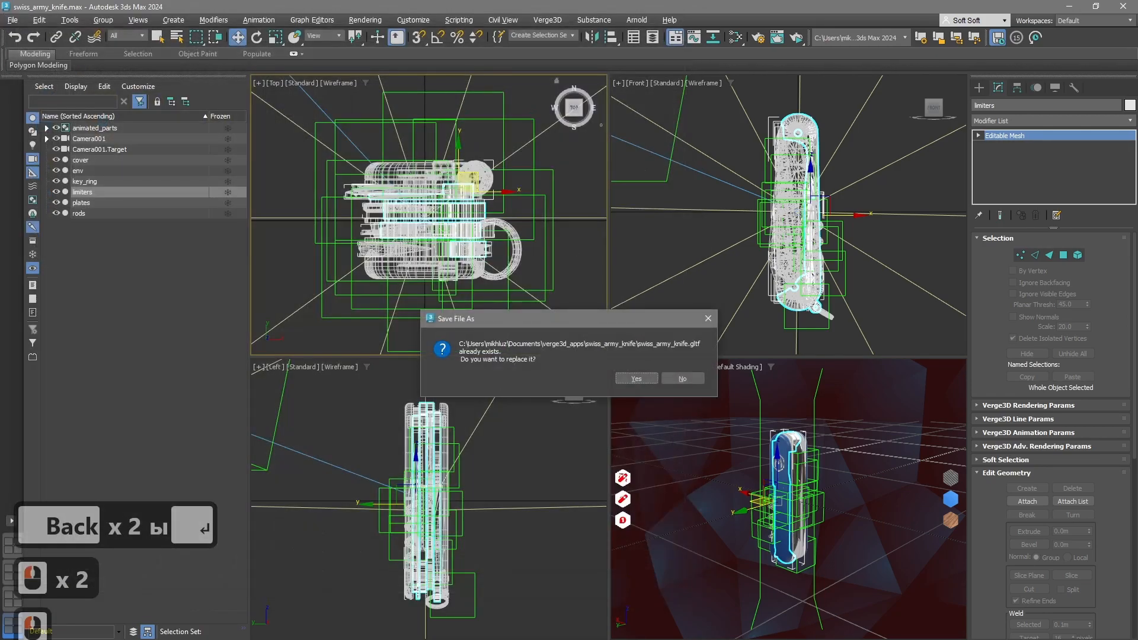
{"action": "left_click", "coordinate": [637, 377]}
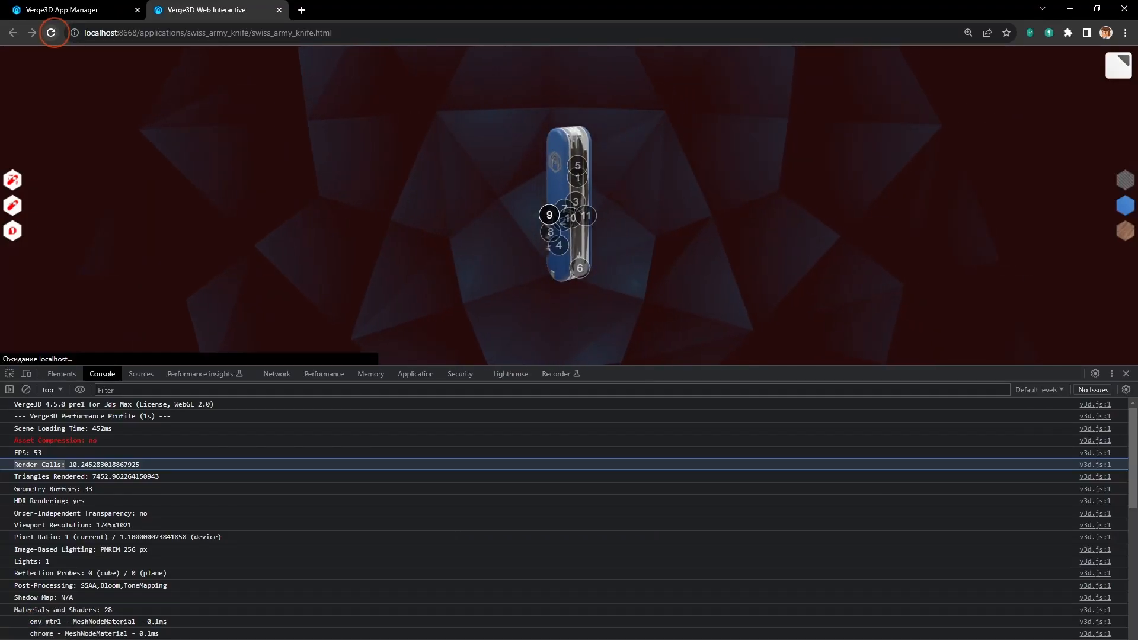
Step: Switch to the browser, reload the Swiss Army Knife app and check the Render Calls entry in the console's performance profile
{"action": "key", "text": "alt+Tab"}
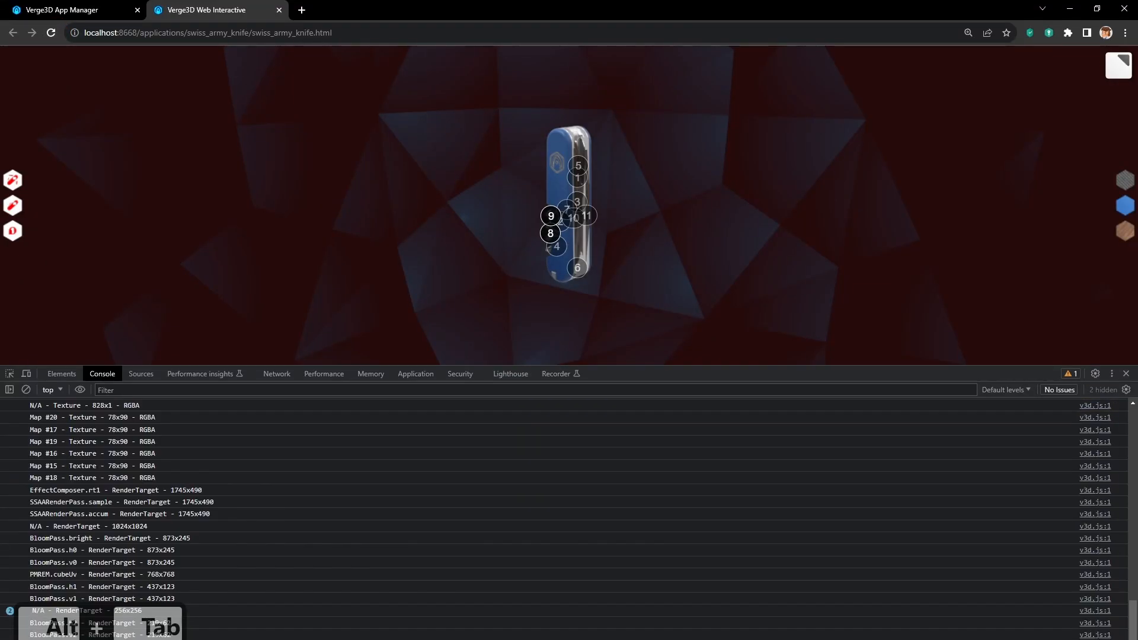
{"action": "left_click_drag", "start_coordinate": [1133, 584], "coordinate": [1133, 460]}
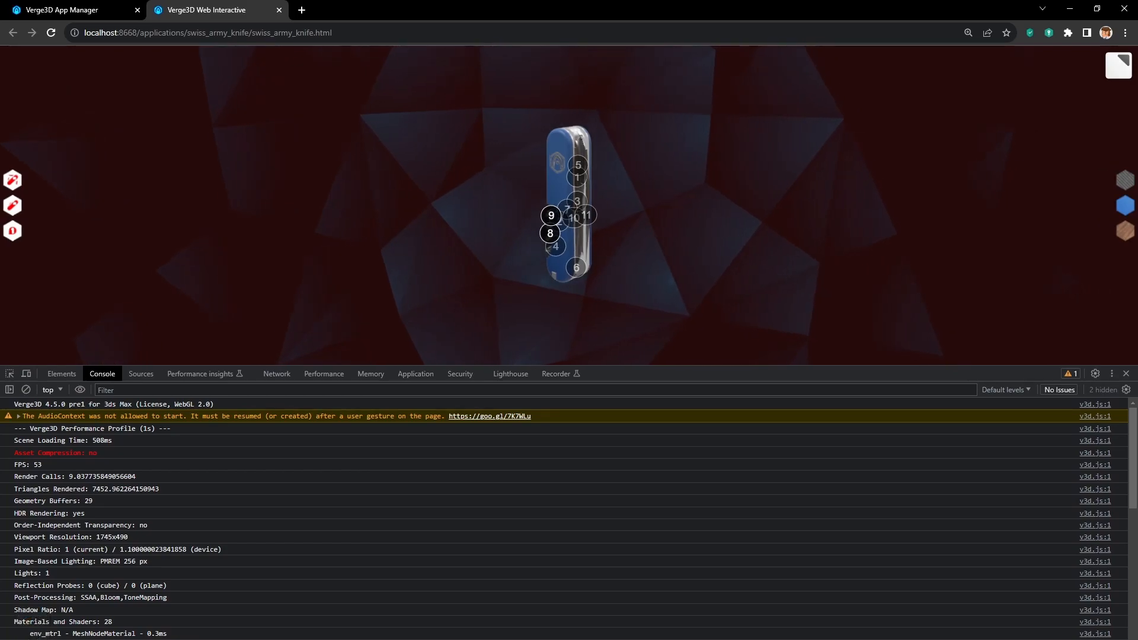
{"action": "left_click", "coordinate": [69, 476]}
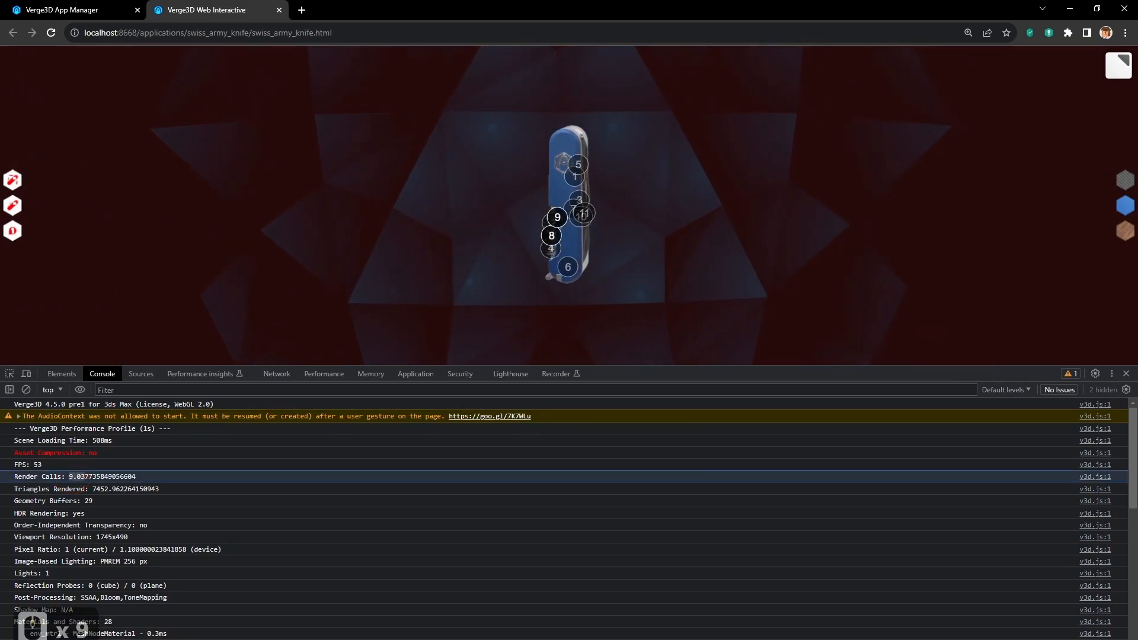
{"action": "left_click", "coordinate": [212, 465]}
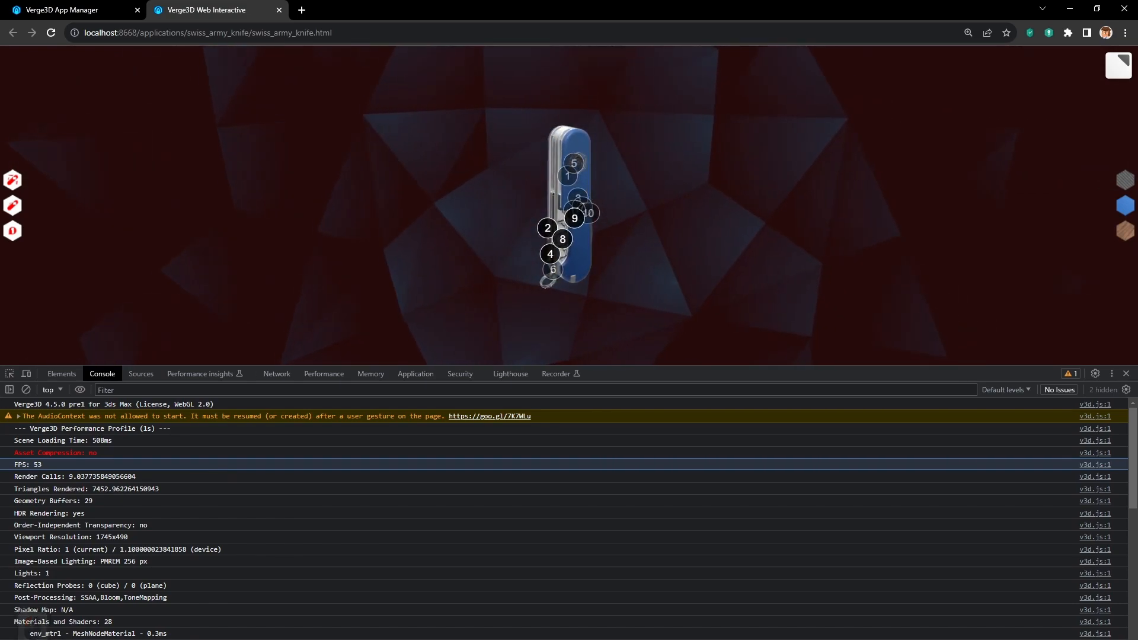
{"action": "left_click", "coordinate": [193, 260]}
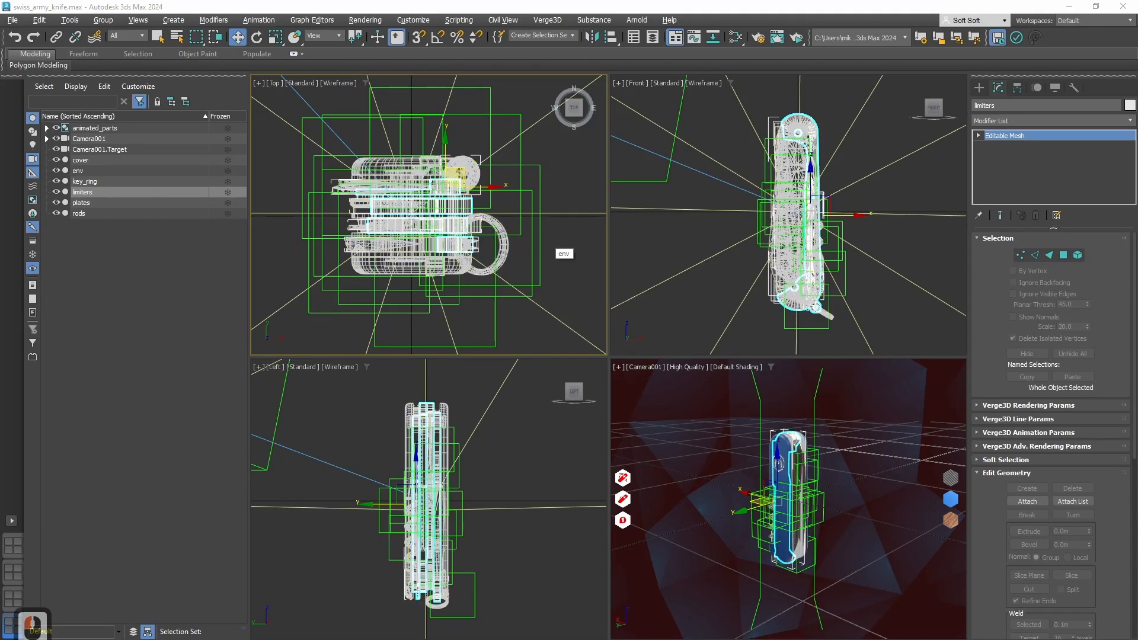
Step: Back in 3ds Max, enable LZMA Compression in the Verge3D export settings and close them
{"action": "left_click", "coordinate": [547, 20]}
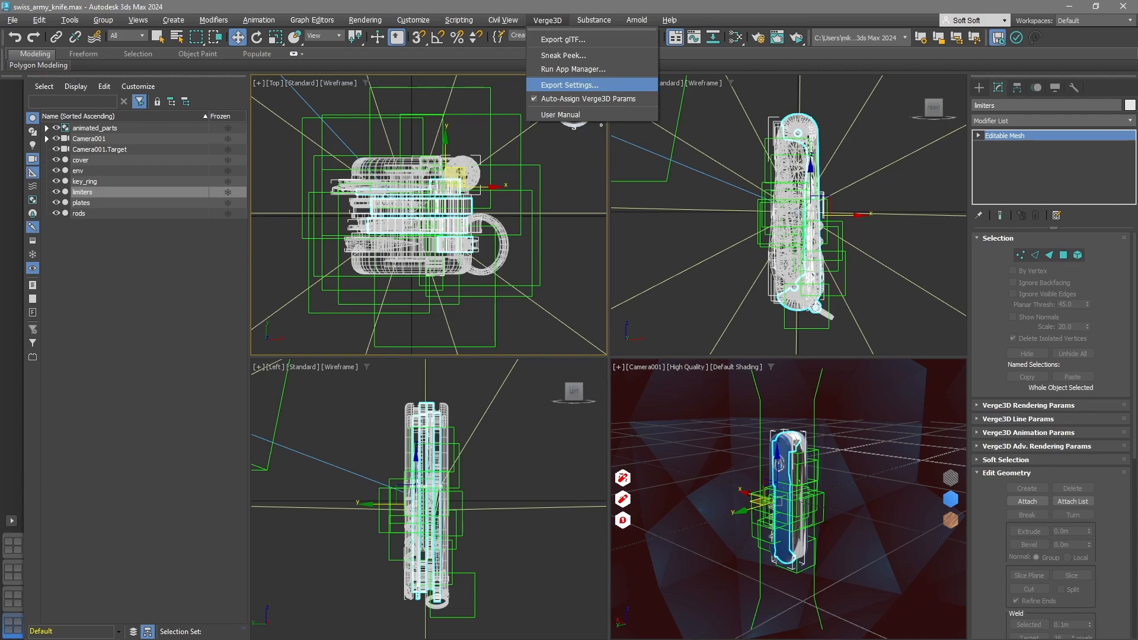
{"action": "left_click", "coordinate": [569, 85]}
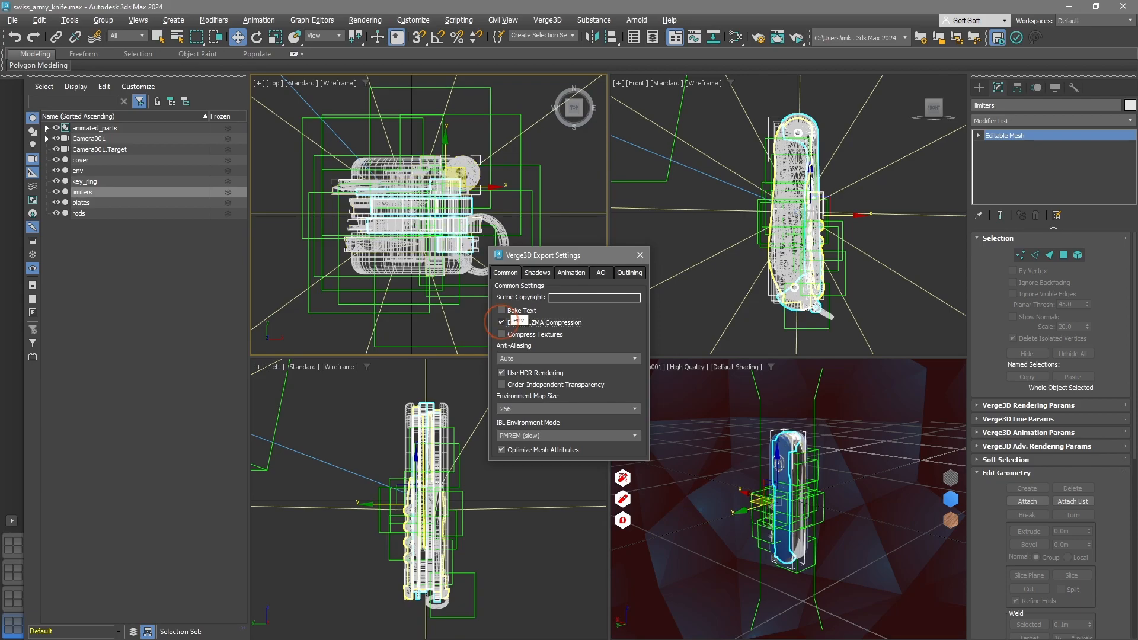
{"action": "left_click", "coordinate": [501, 322]}
{"action": "left_click", "coordinate": [640, 255]}
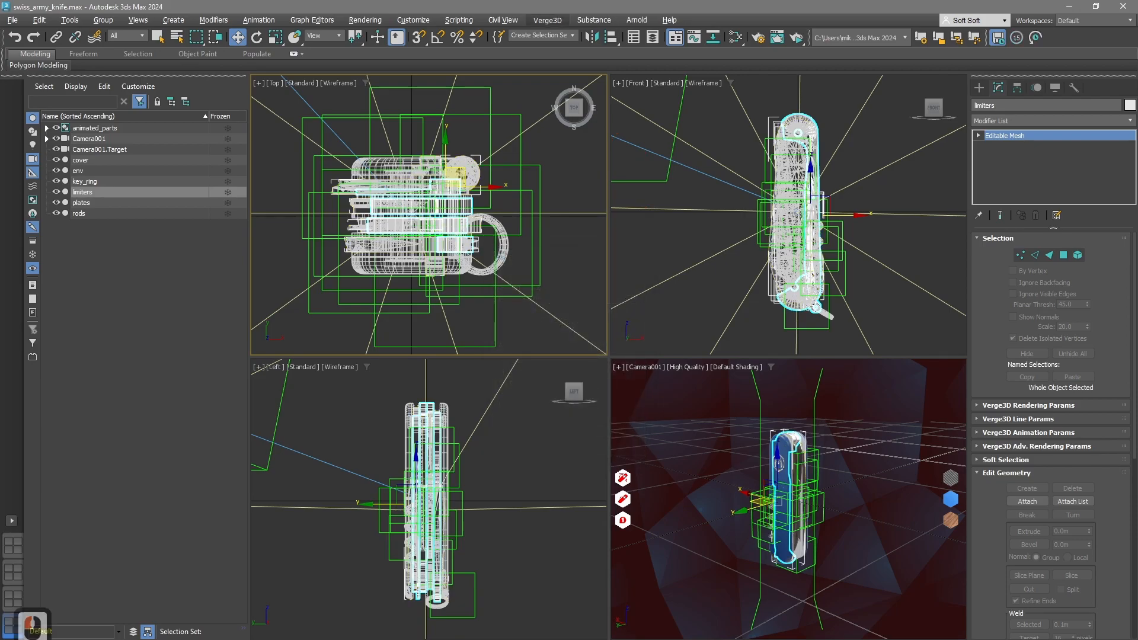
Step: Re-export the scene to glTF with LZMA compression, replacing the existing swiss_army_knife.gltf
{"action": "left_click", "coordinate": [547, 20]}
{"action": "left_click", "coordinate": [553, 40]}
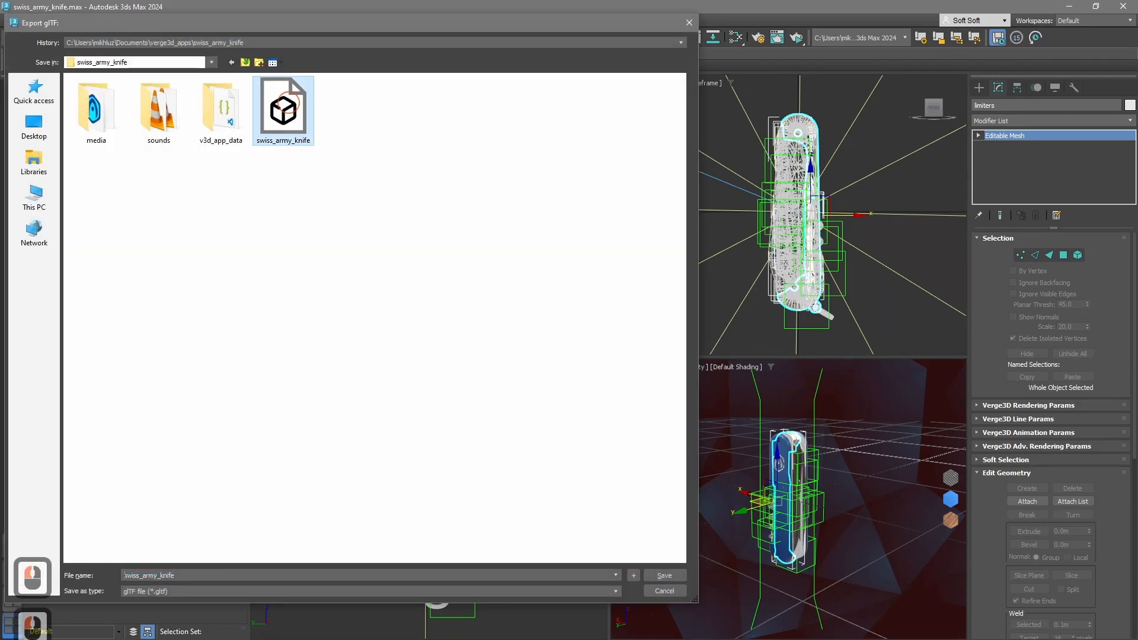
{"action": "left_click", "coordinate": [283, 111]}
{"action": "left_click", "coordinate": [676, 575]}
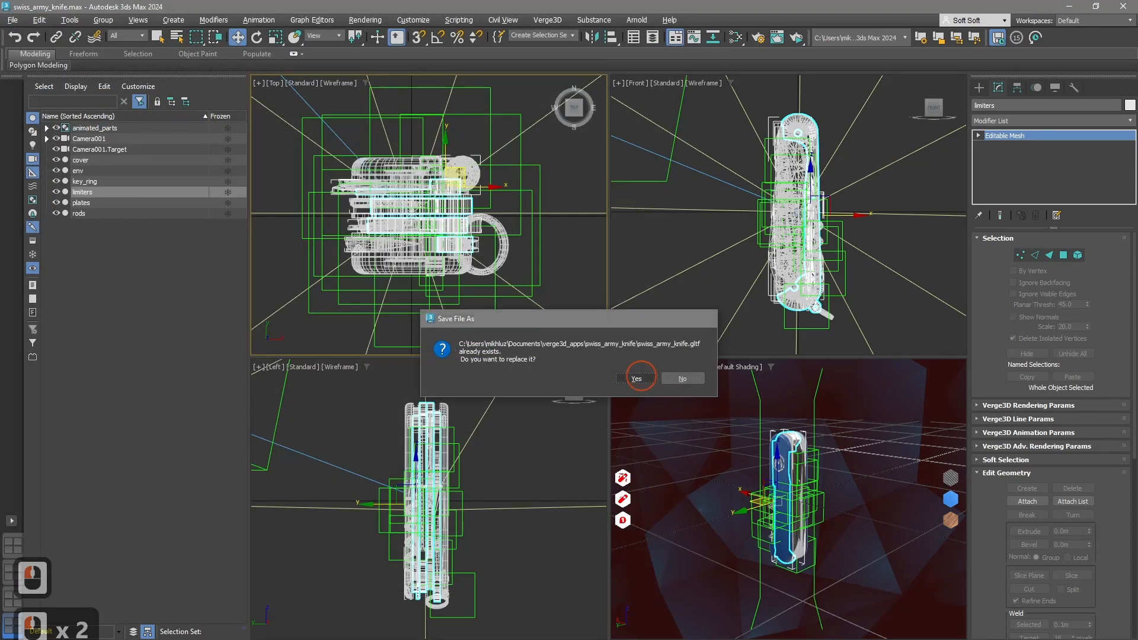
{"action": "left_click", "coordinate": [637, 378]}
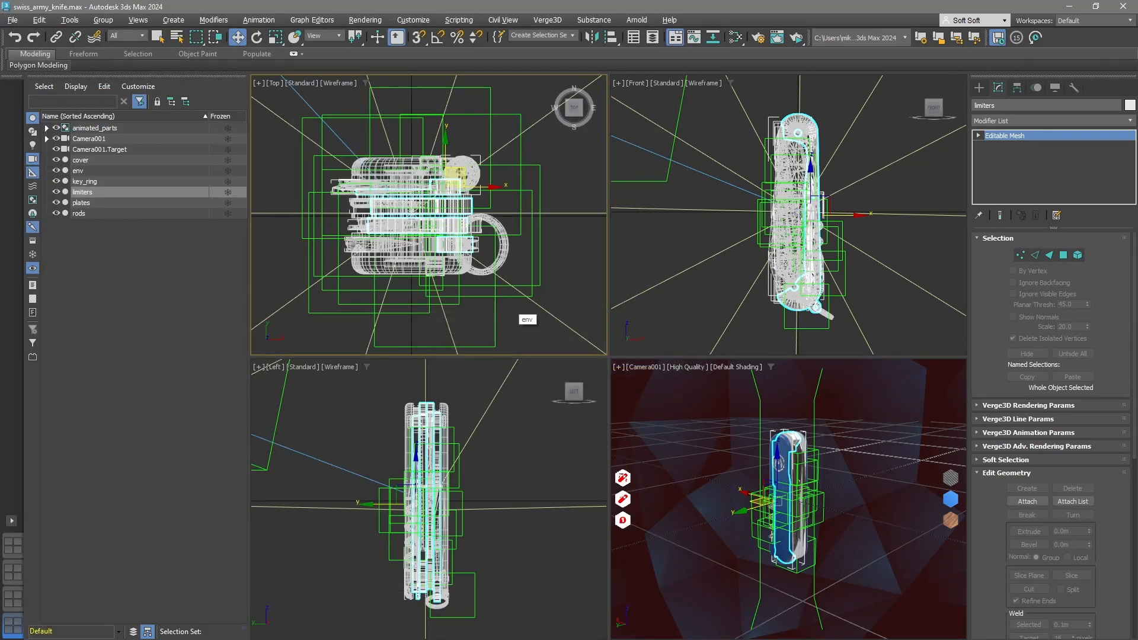
Step: Open the Swiss Army Knife folder from the browser's App Manager and compare the original glTF and bin file sizes with their compressed versions
{"action": "key", "text": "alt+Tab"}
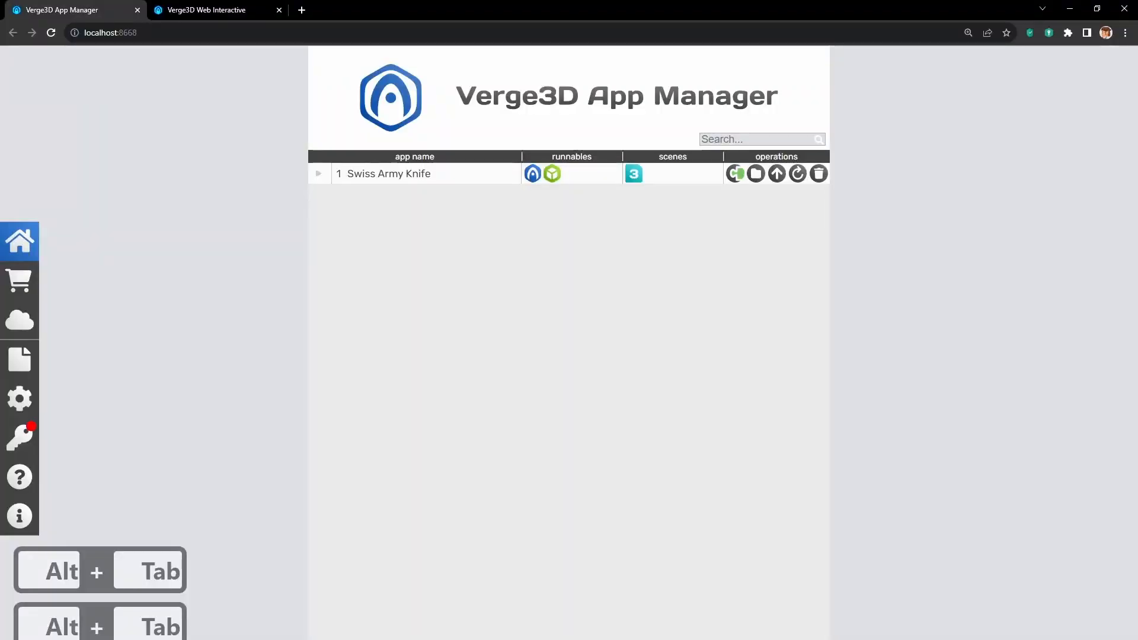
{"action": "left_click", "coordinate": [756, 174]}
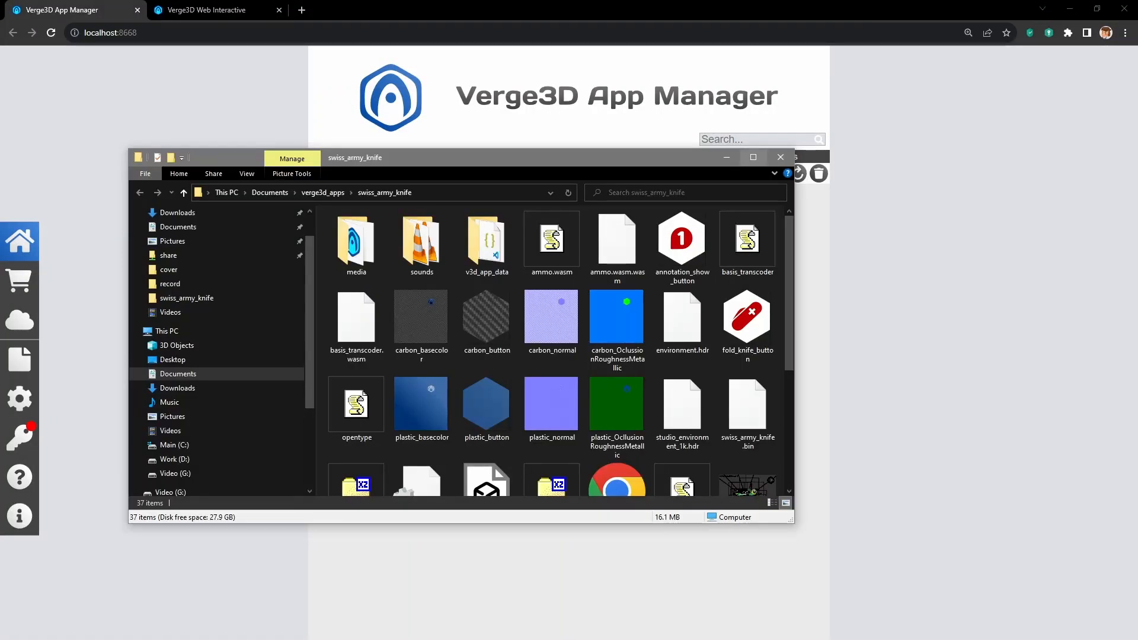
{"action": "left_click", "coordinate": [755, 157]}
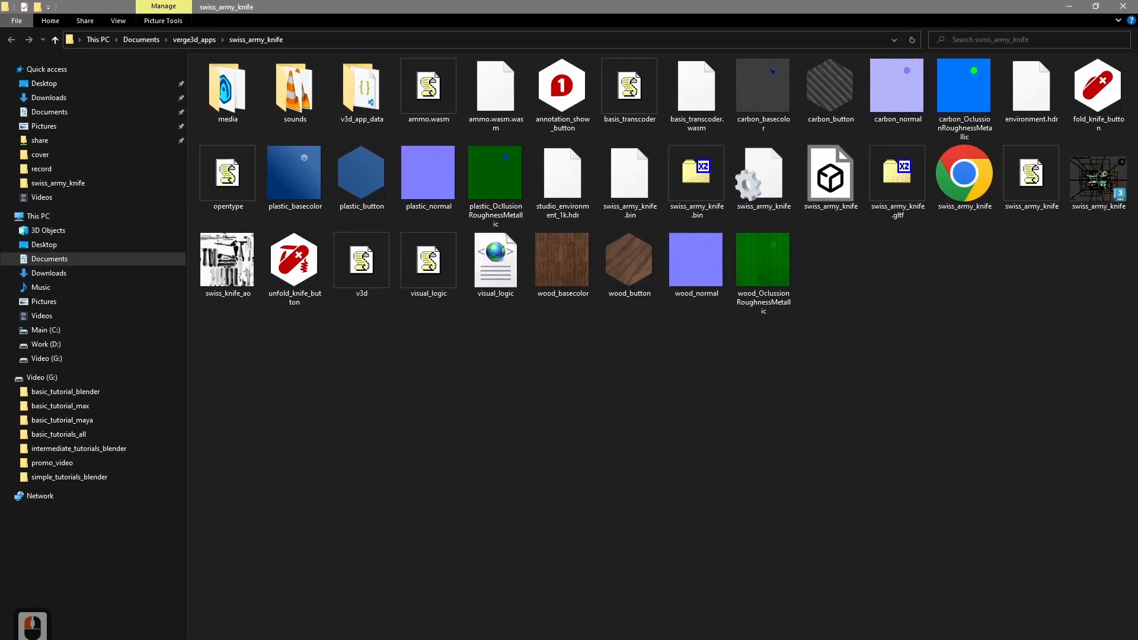
{"action": "left_click", "coordinate": [831, 179]}
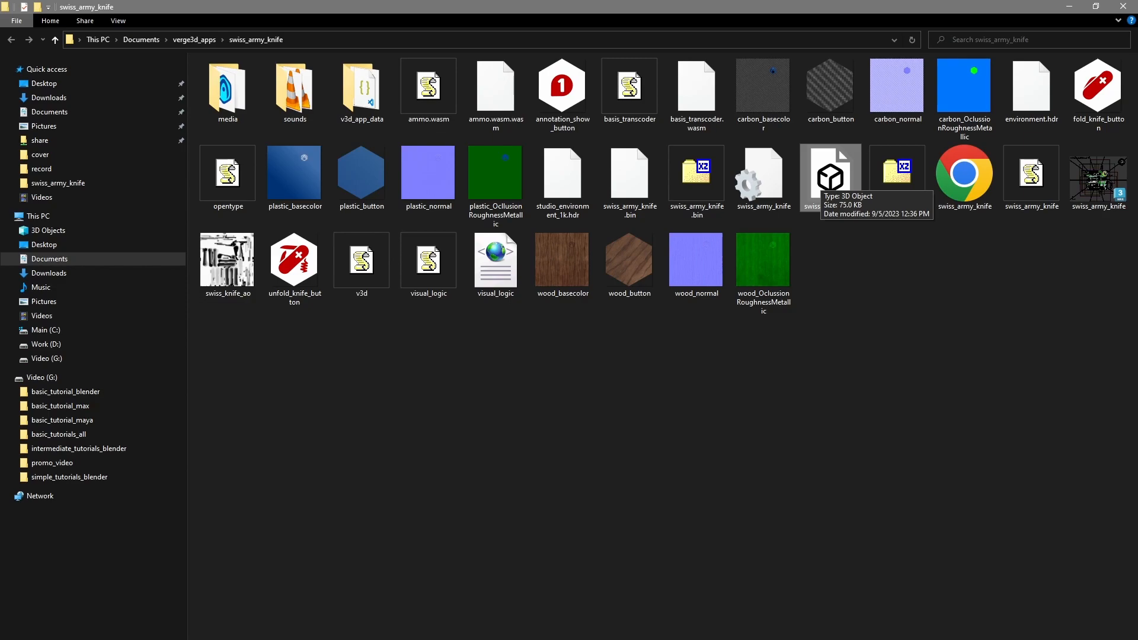
{"action": "left_click", "coordinate": [896, 172]}
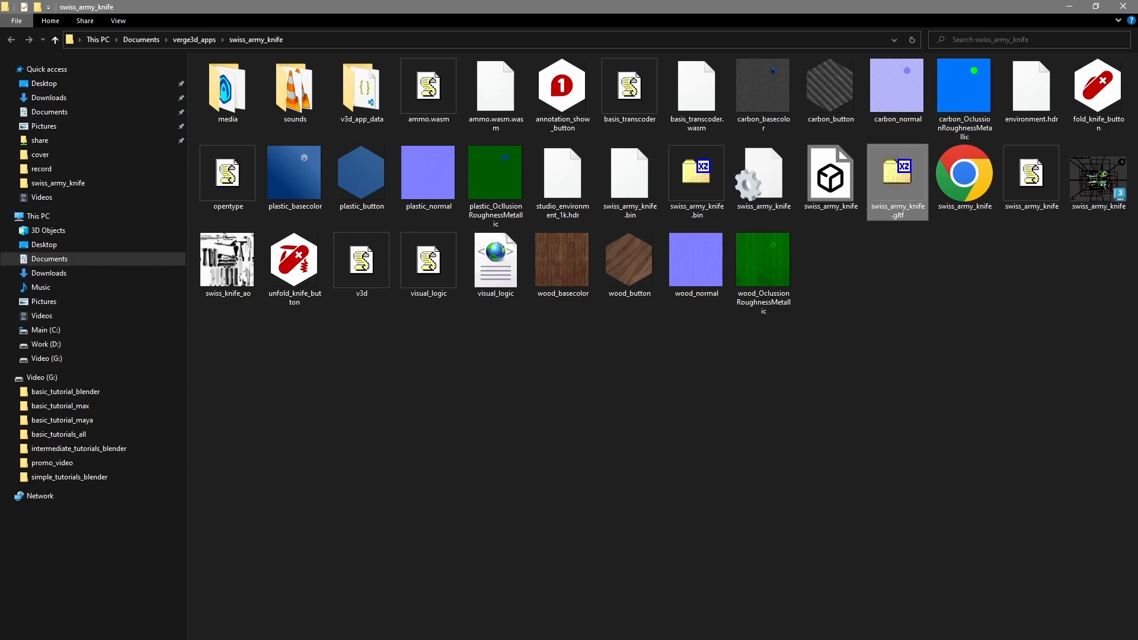
{"action": "left_click", "coordinate": [630, 178]}
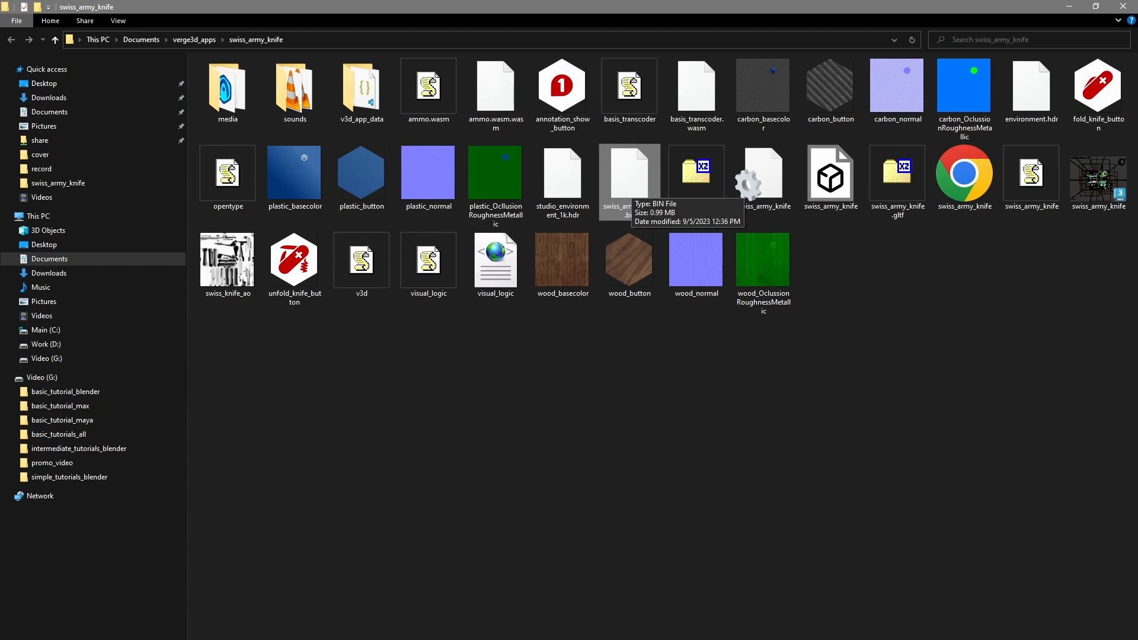
{"action": "left_click", "coordinate": [696, 170]}
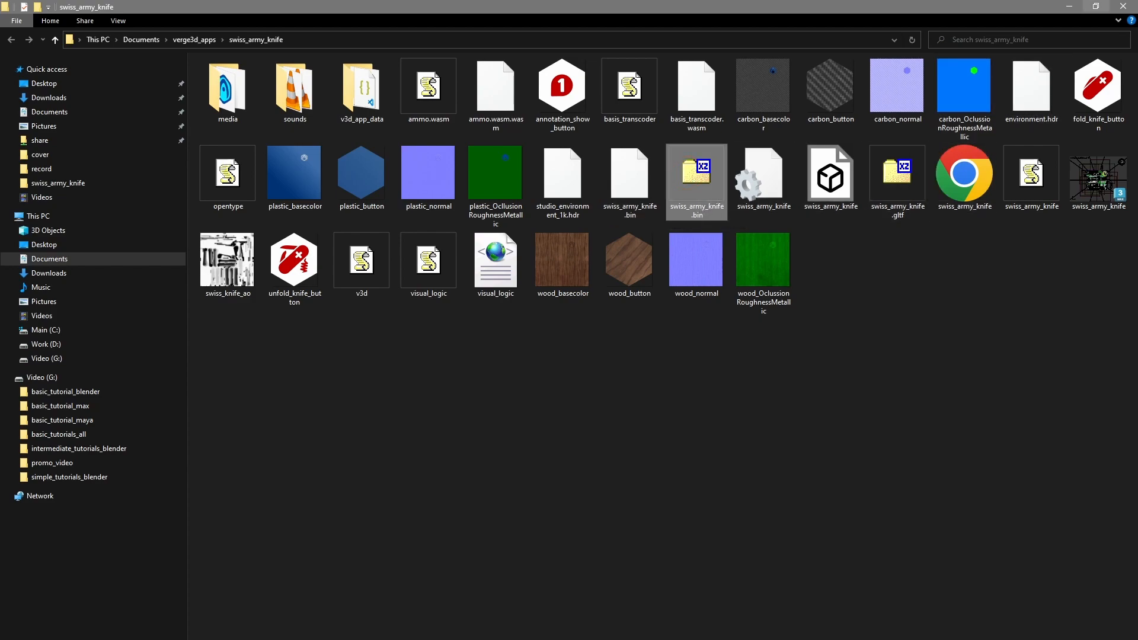
{"action": "left_click", "coordinate": [1124, 6]}
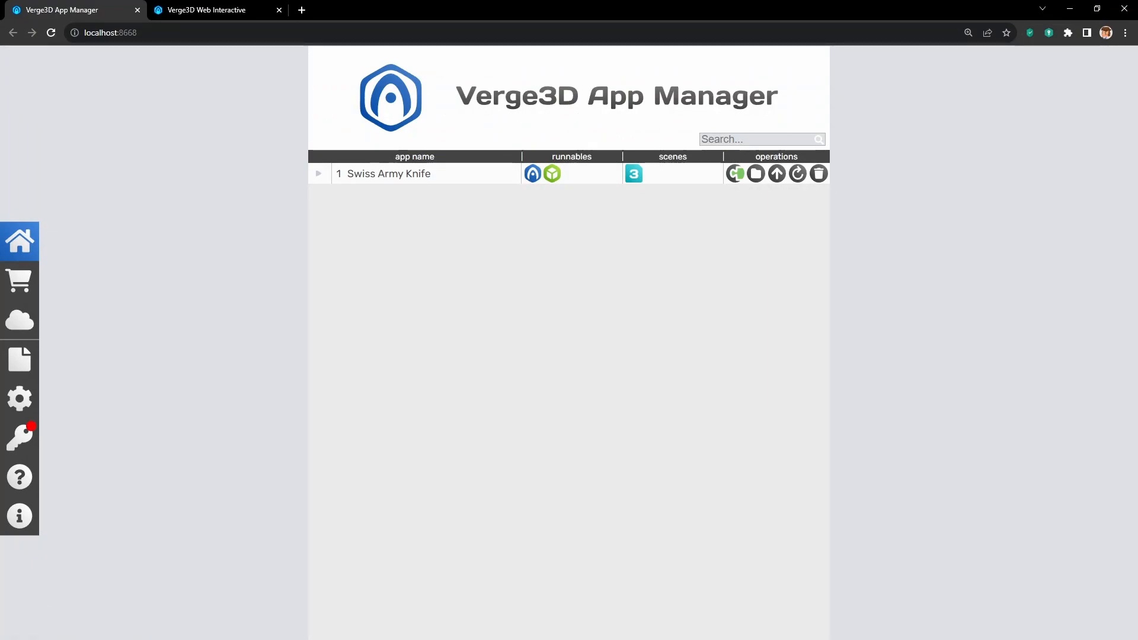
Step: Open the Swiss Army Knife app in the Puzzles editor and add a configure application puzzle to Init with compressed assets enabled
{"action": "left_click", "coordinate": [735, 173]}
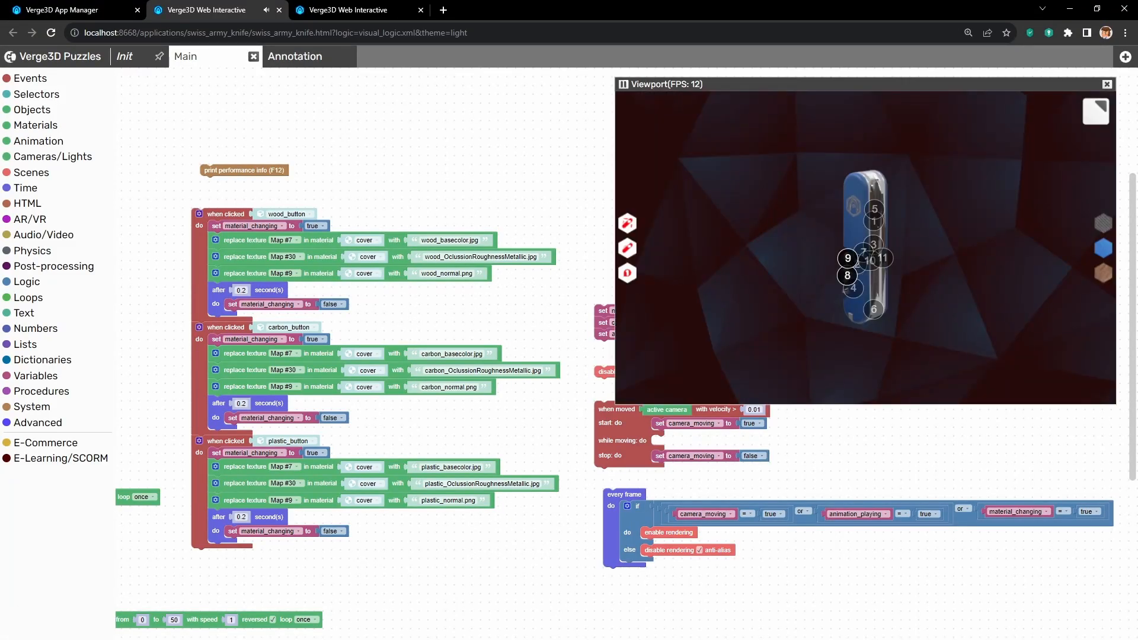
{"action": "left_click", "coordinate": [132, 58]}
{"action": "left_click_drag", "start_coordinate": [208, 185], "coordinate": [215, 194]}
{"action": "left_click", "coordinate": [58, 81]}
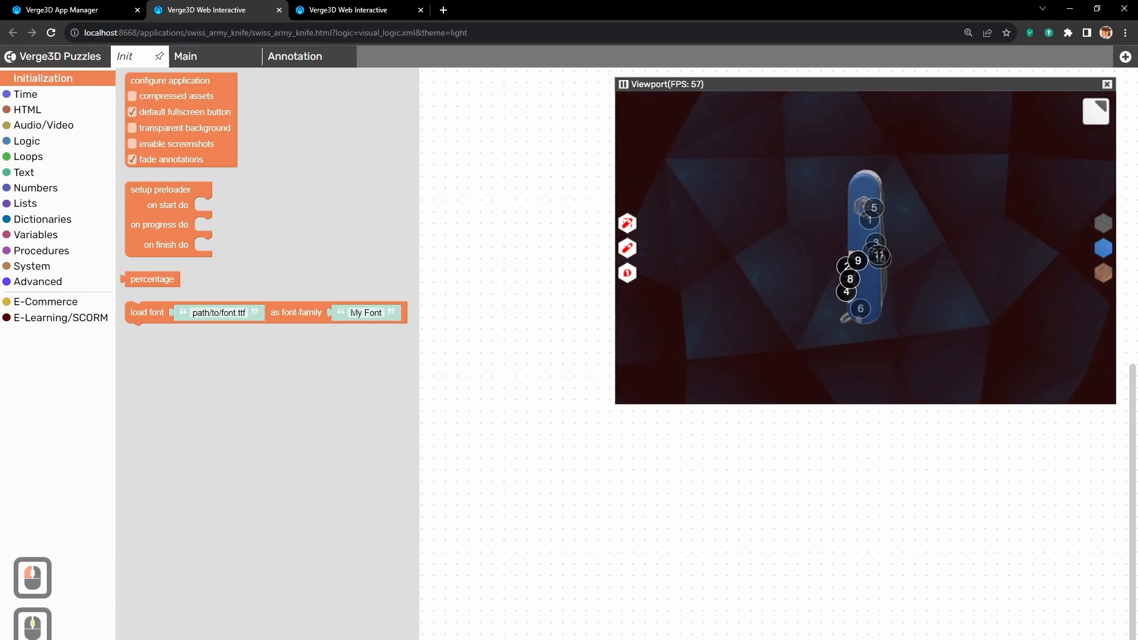
{"action": "left_click_drag", "start_coordinate": [197, 83], "coordinate": [248, 152]}
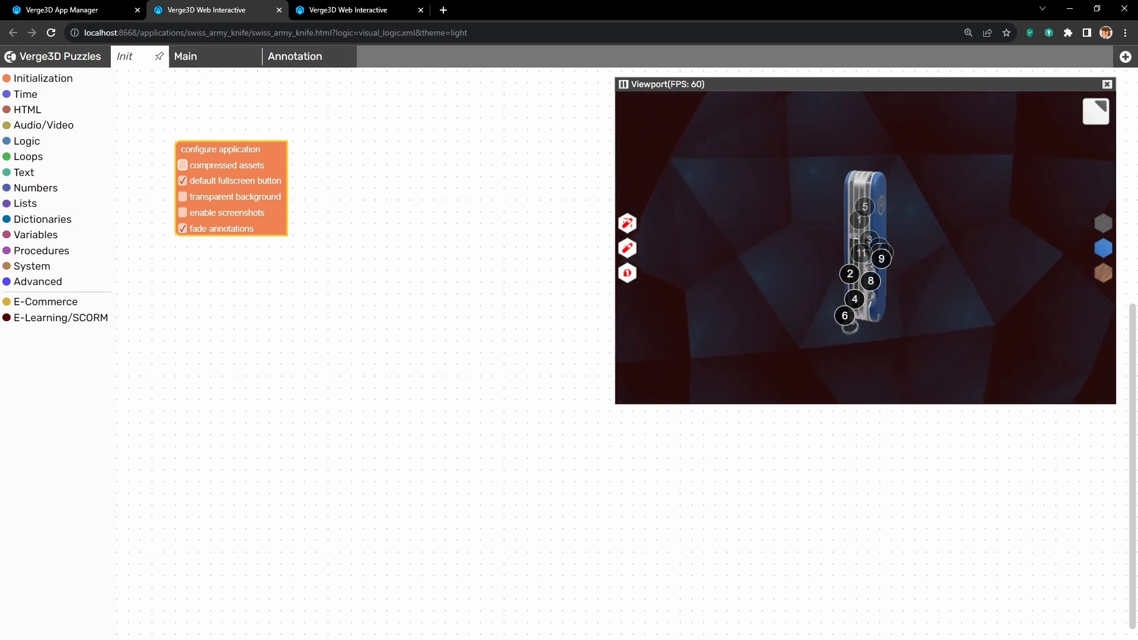
{"action": "left_click", "coordinate": [182, 165]}
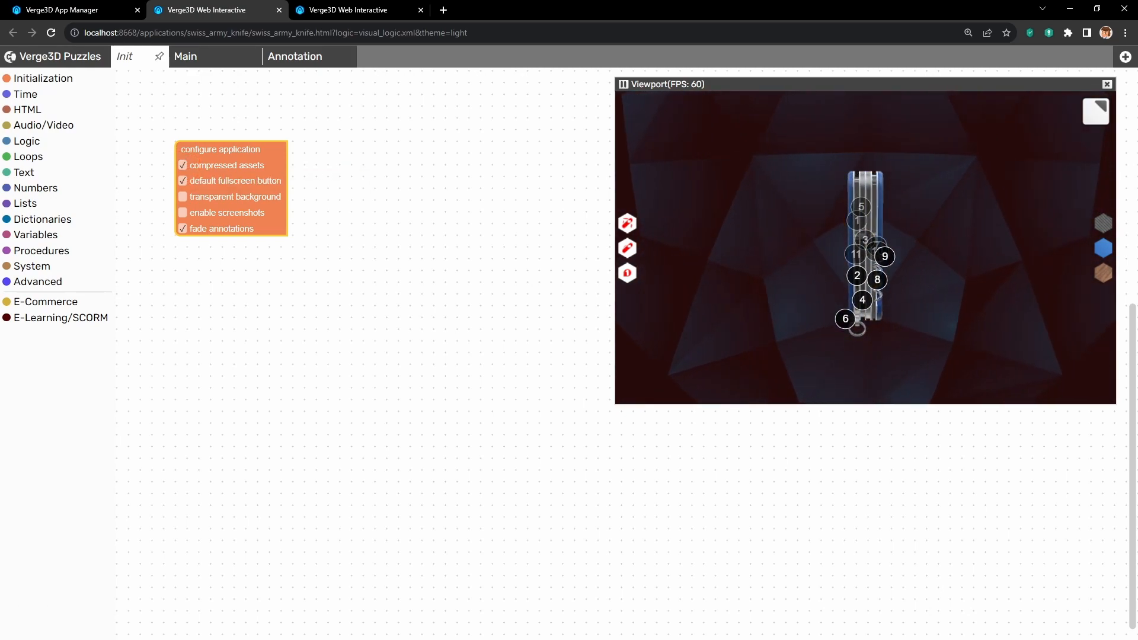
Step: Switch to the running Swiss Army Knife app, reload it without the cache and close the Puzzles editor page
{"action": "left_click", "coordinate": [348, 10]}
{"action": "key", "text": "ctrl+shift+r"}
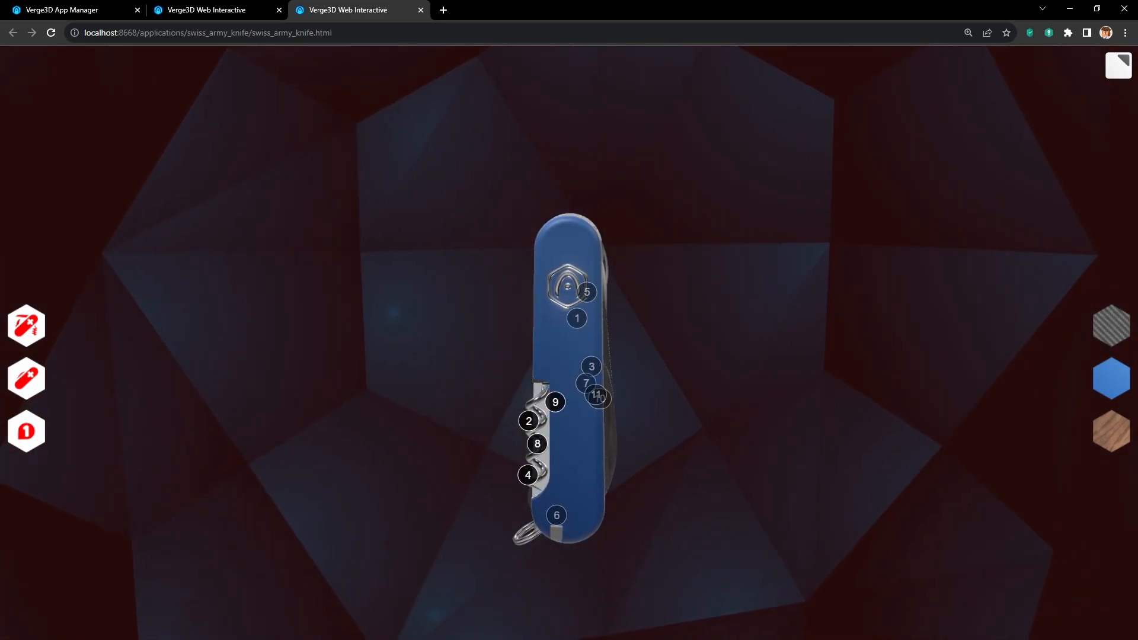
{"action": "key", "text": "ctrl+w"}
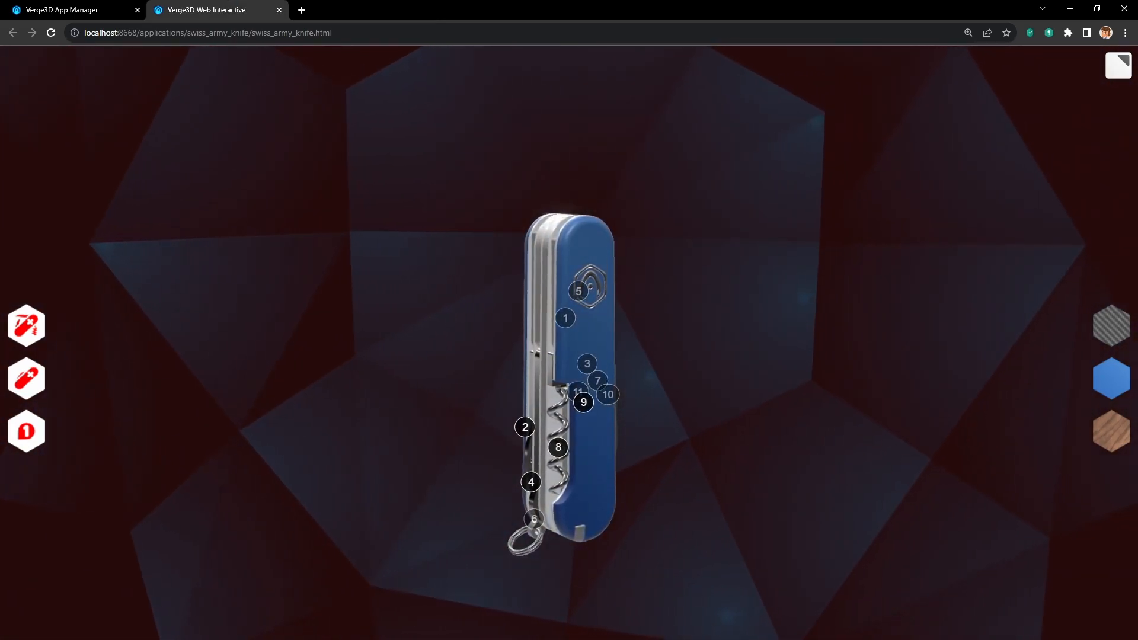